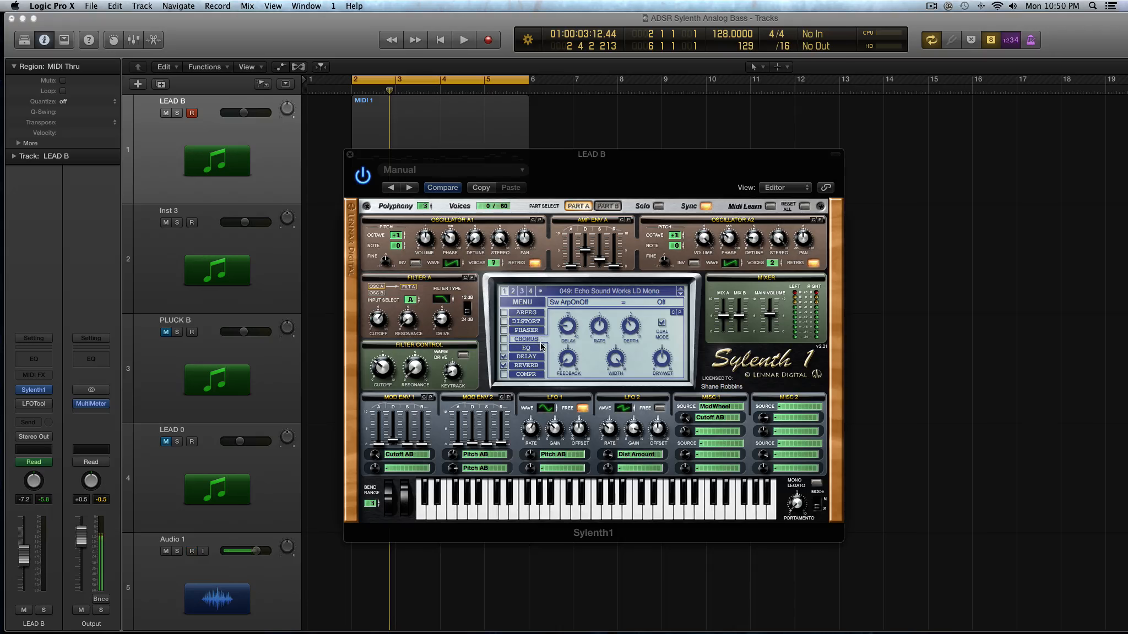
Step: Look through the EQ, delay, reverb and compressor settings, ending on the arpeggiator page
click(541, 348)
click(533, 357)
click(532, 365)
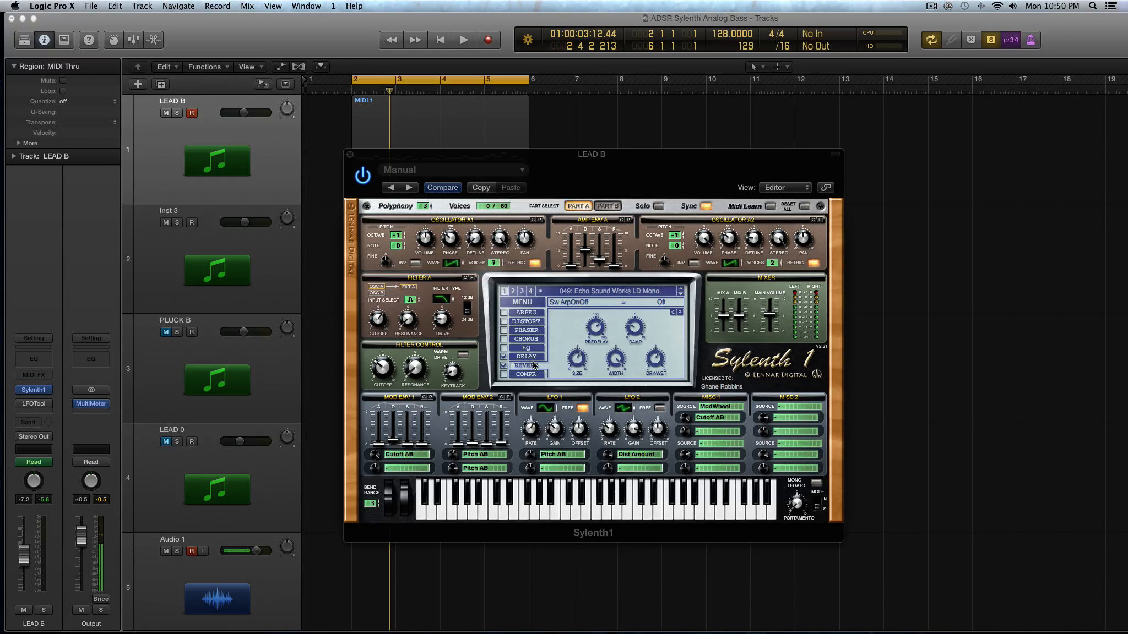
click(533, 376)
click(528, 313)
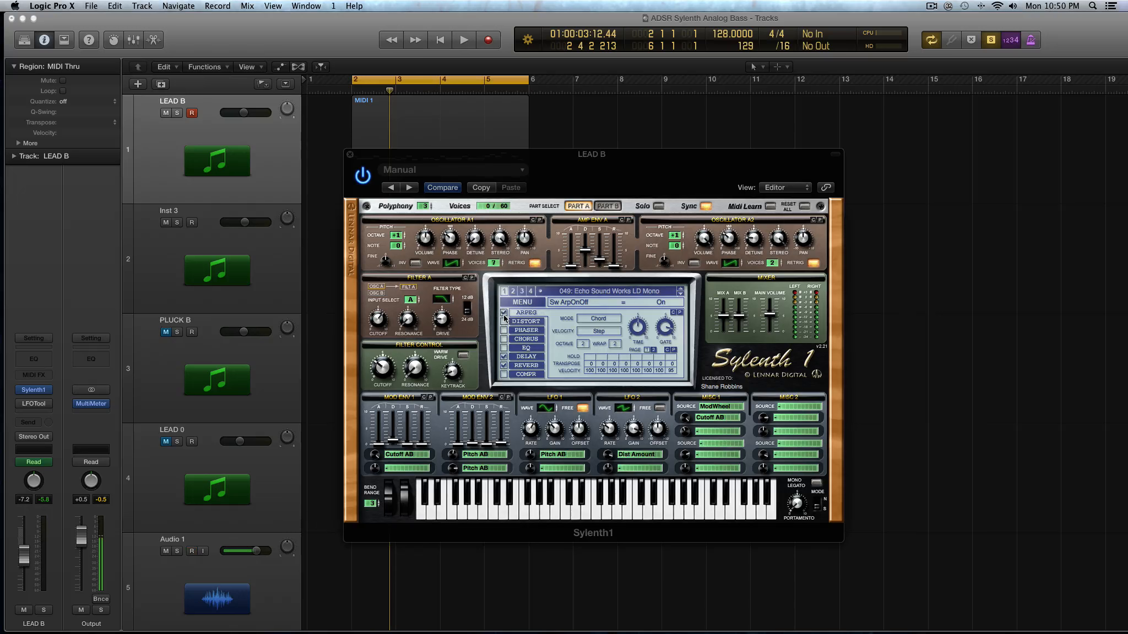
Step: Switch the distortion, phaser and chorus effects on and back off
click(504, 322)
click(504, 330)
click(503, 339)
click(504, 339)
click(504, 331)
click(504, 321)
Step: Enable the arpeggiator in Up mode with its wrap set to 0
click(503, 313)
click(521, 320)
click(519, 313)
click(594, 322)
click(595, 327)
click(503, 313)
drag(615, 343, 619, 356)
Step: Examine the arpeggiator's available mode options and its velocity setting without changing them
click(606, 318)
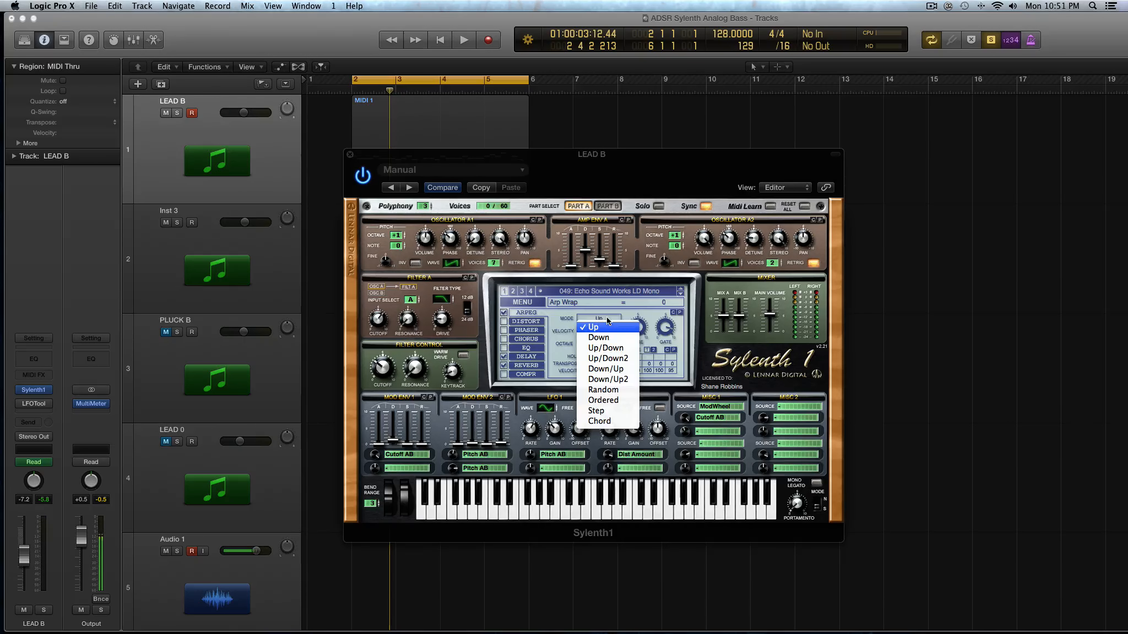
click(568, 323)
click(585, 320)
click(558, 323)
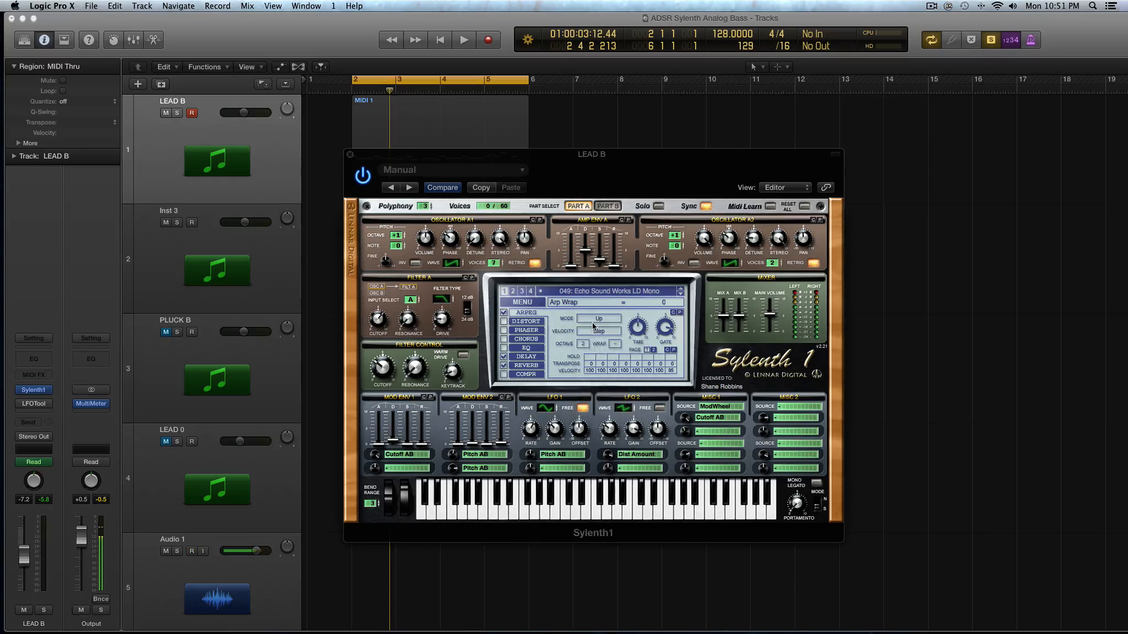
click(593, 321)
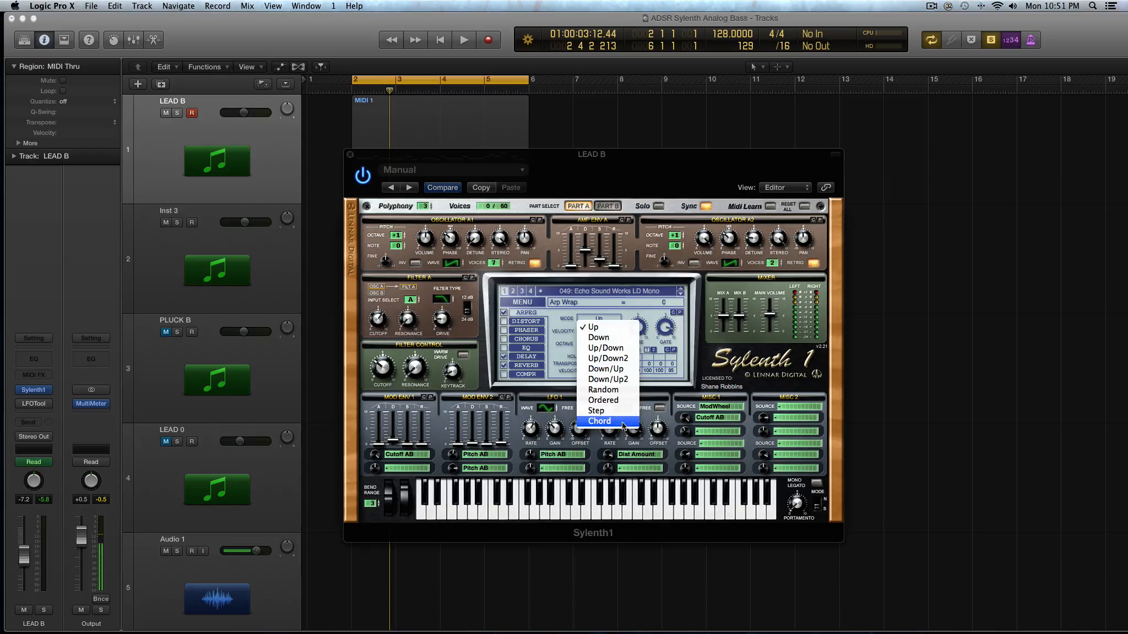
click(559, 372)
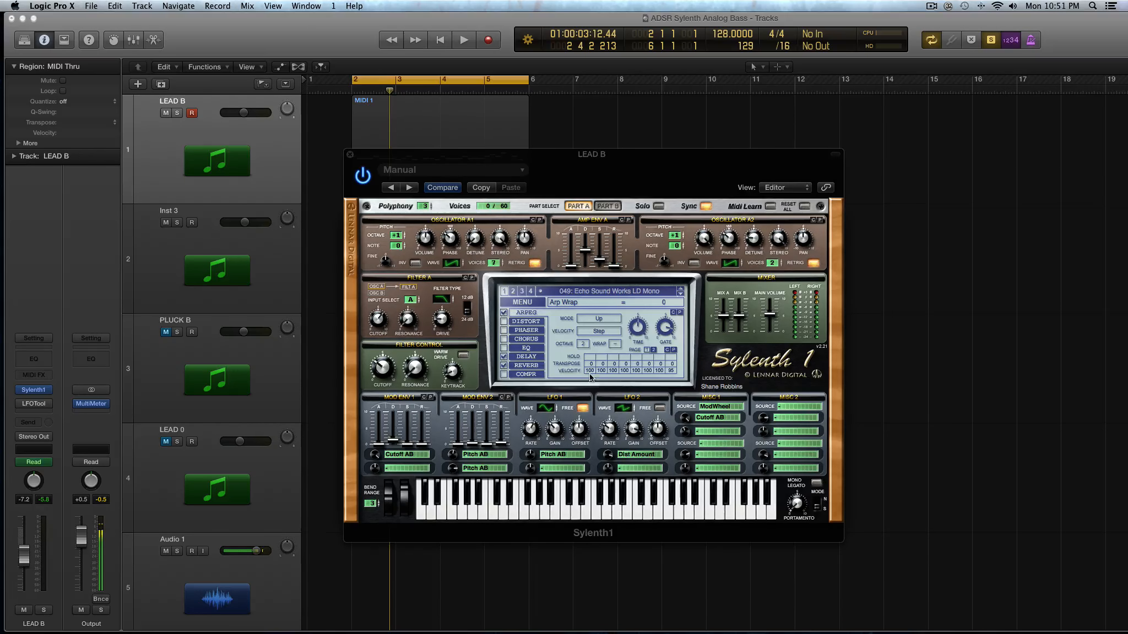
click(598, 320)
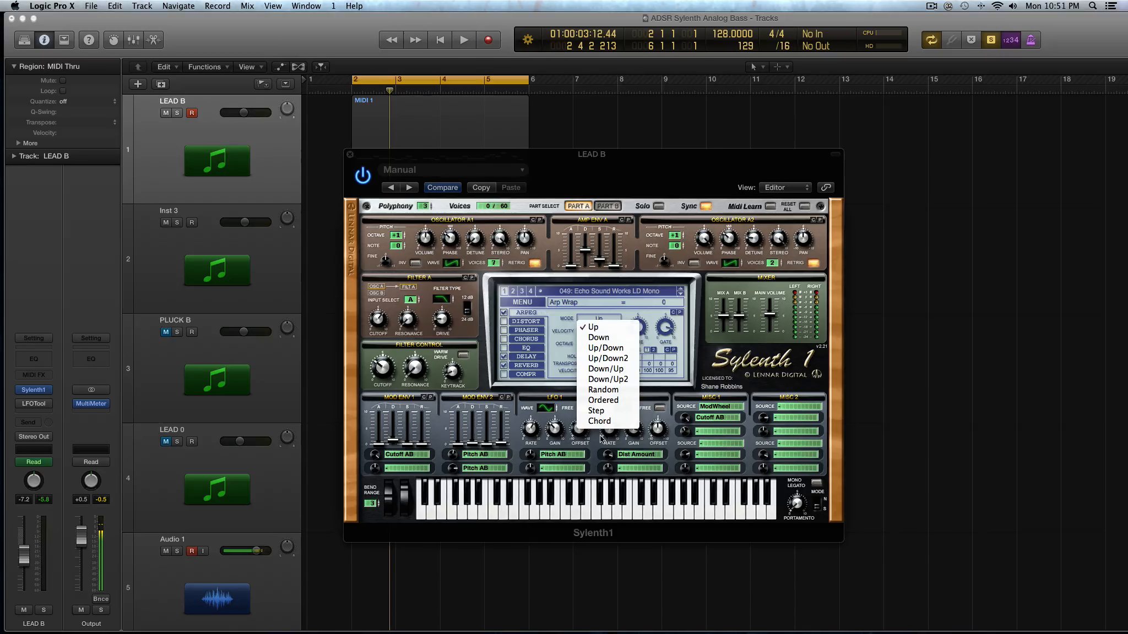
click(564, 335)
click(593, 332)
click(566, 328)
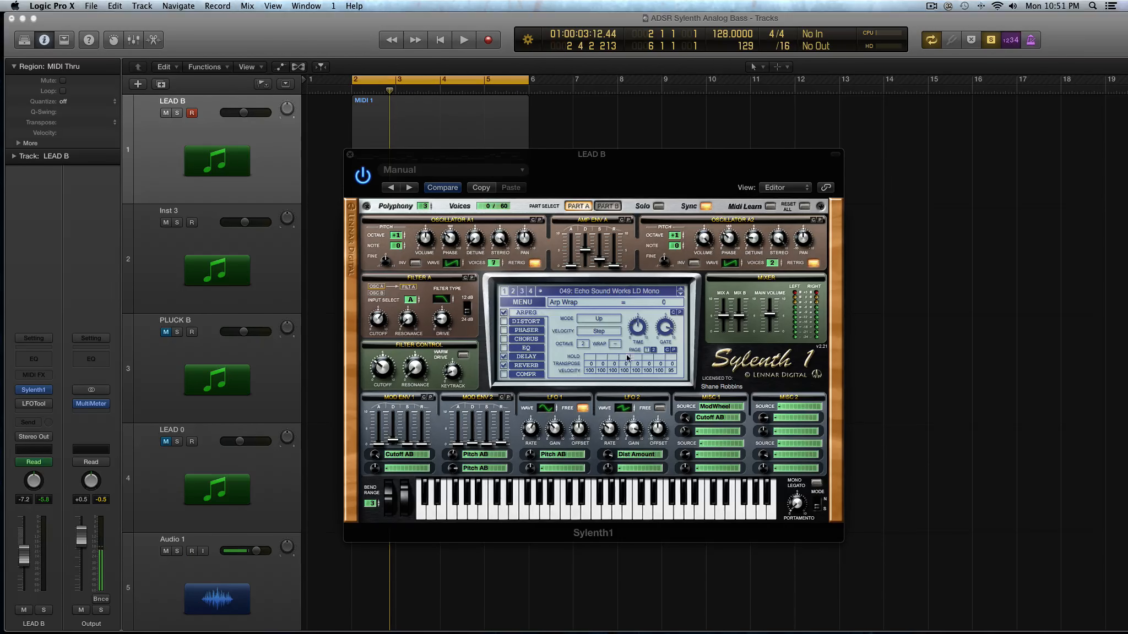
click(598, 319)
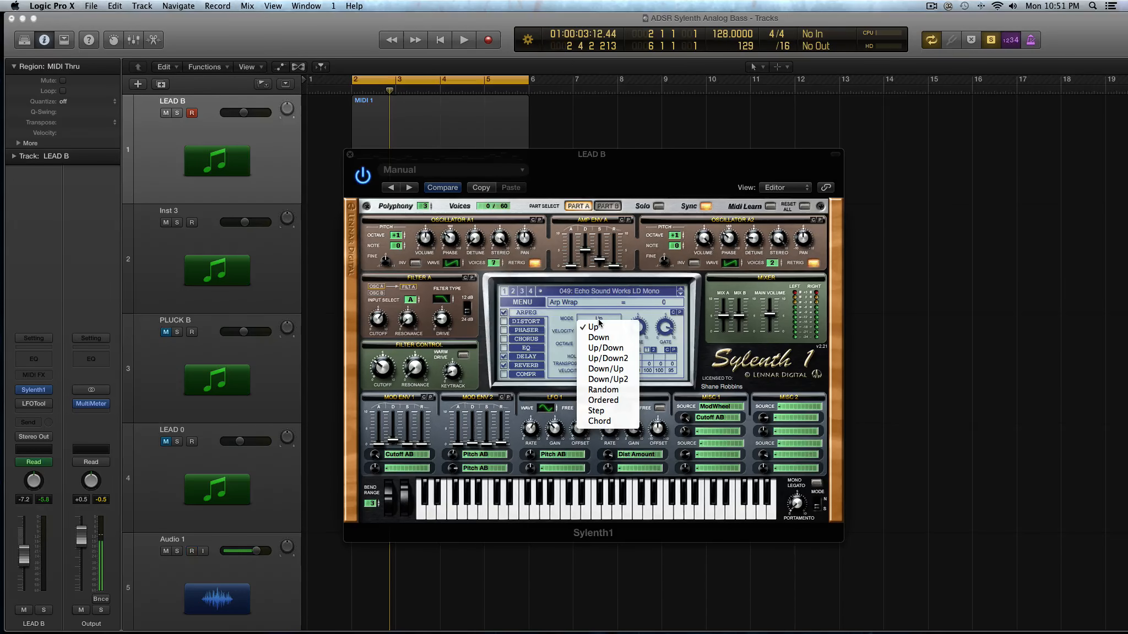
click(541, 318)
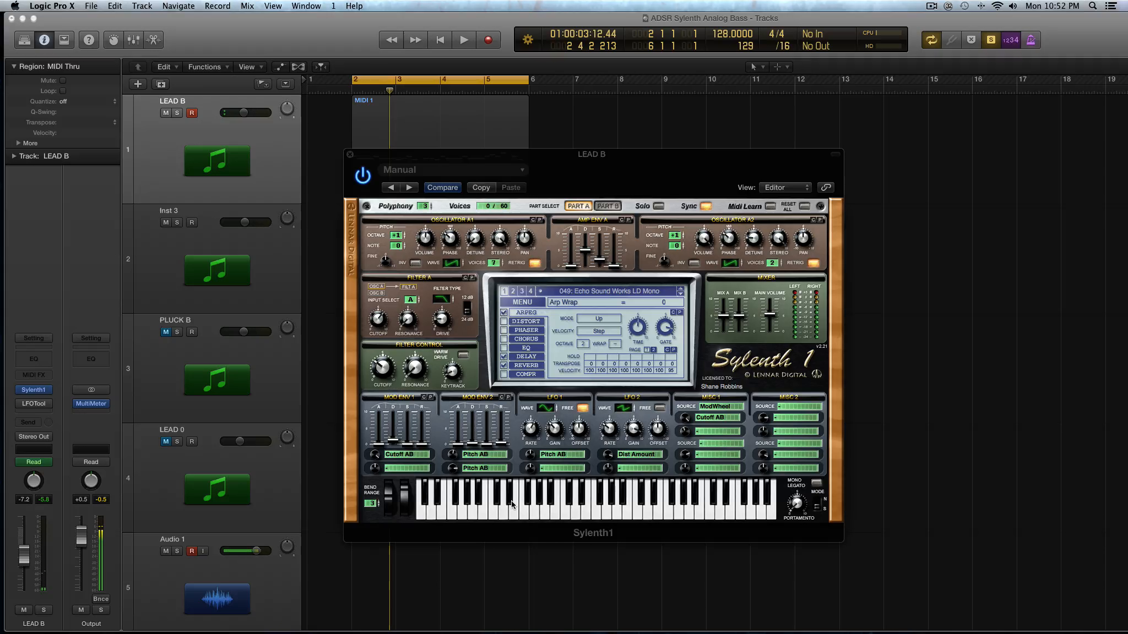
Step: Try the arpeggiator in Down mode and raise its octave range to 4
click(601, 330)
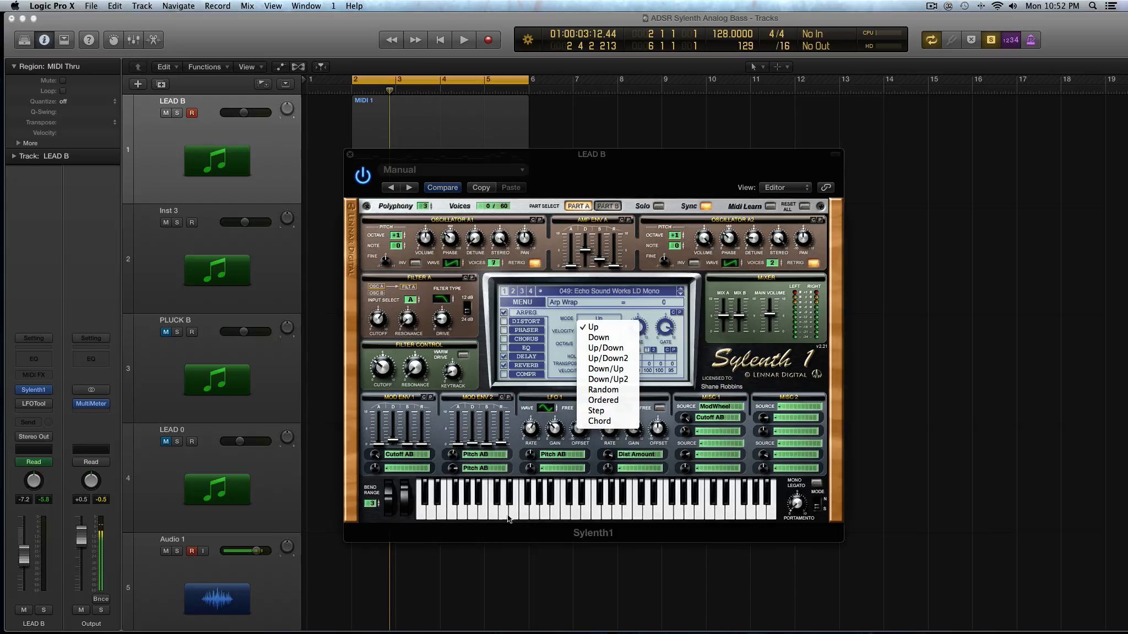
click(596, 338)
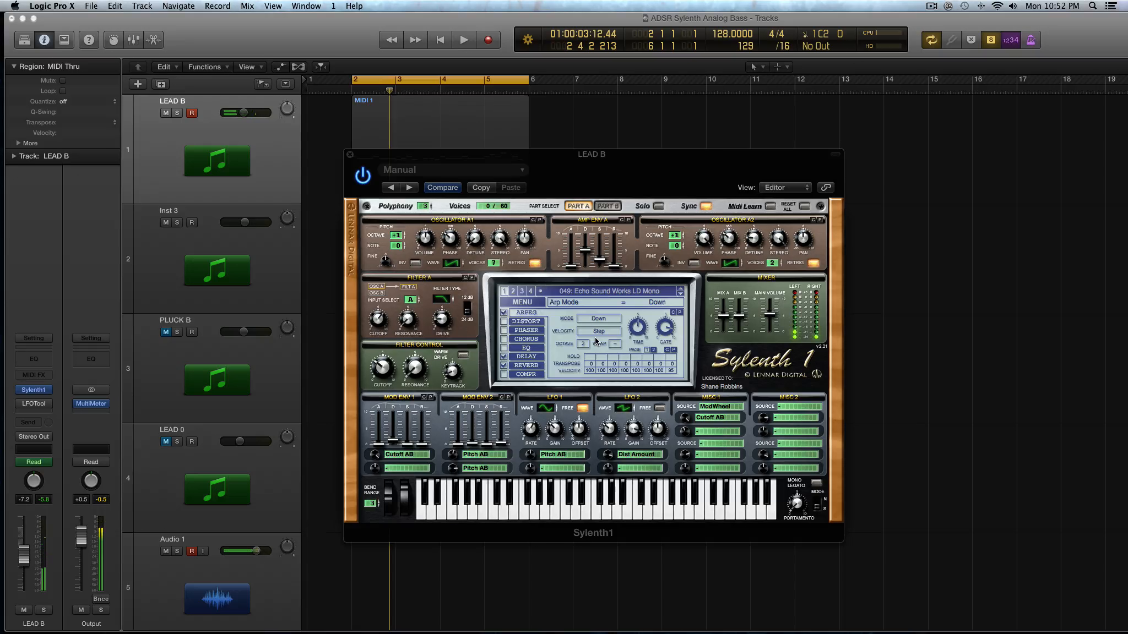
click(584, 343)
drag(585, 341, 583, 347)
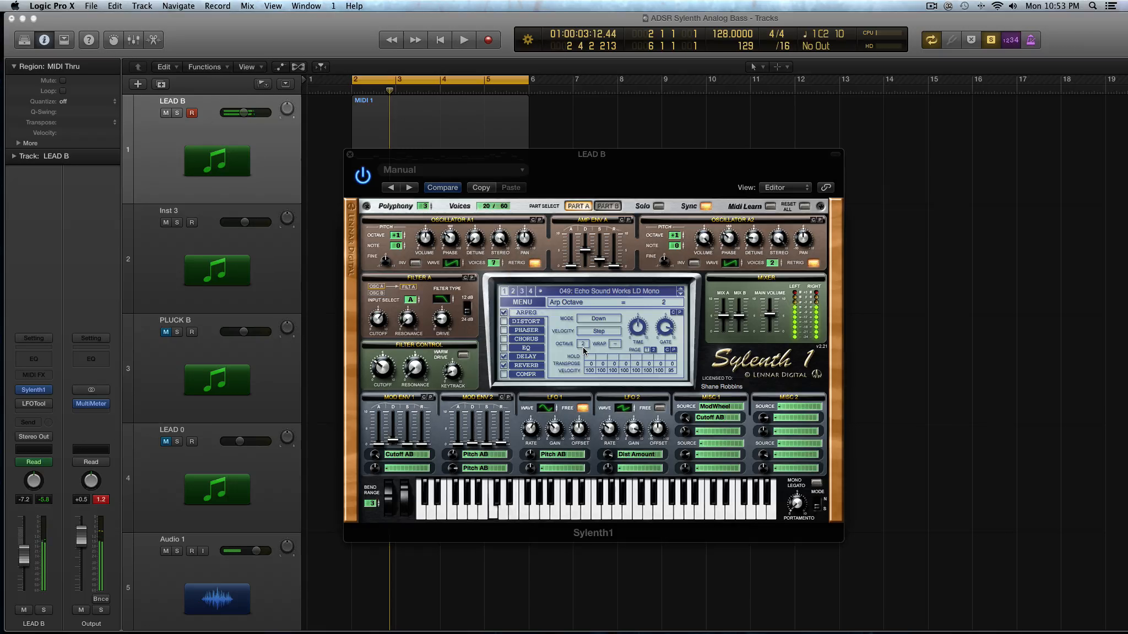
drag(583, 351, 590, 332)
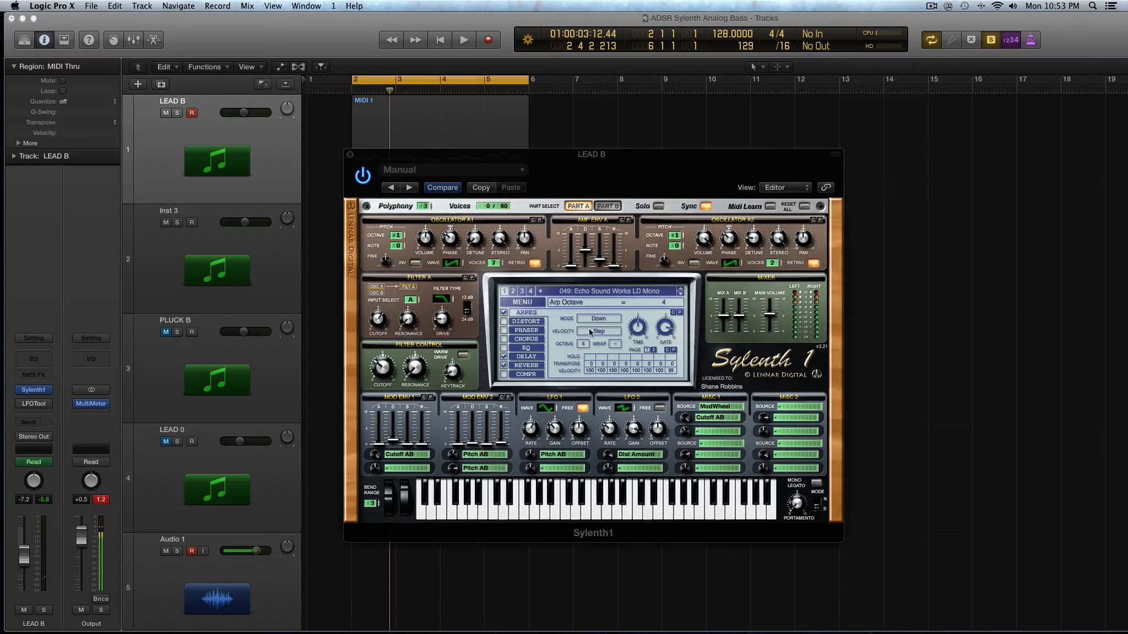
Step: Set the arpeggiator velocity to Key and try the Up/Down mode
click(590, 331)
click(592, 337)
click(592, 320)
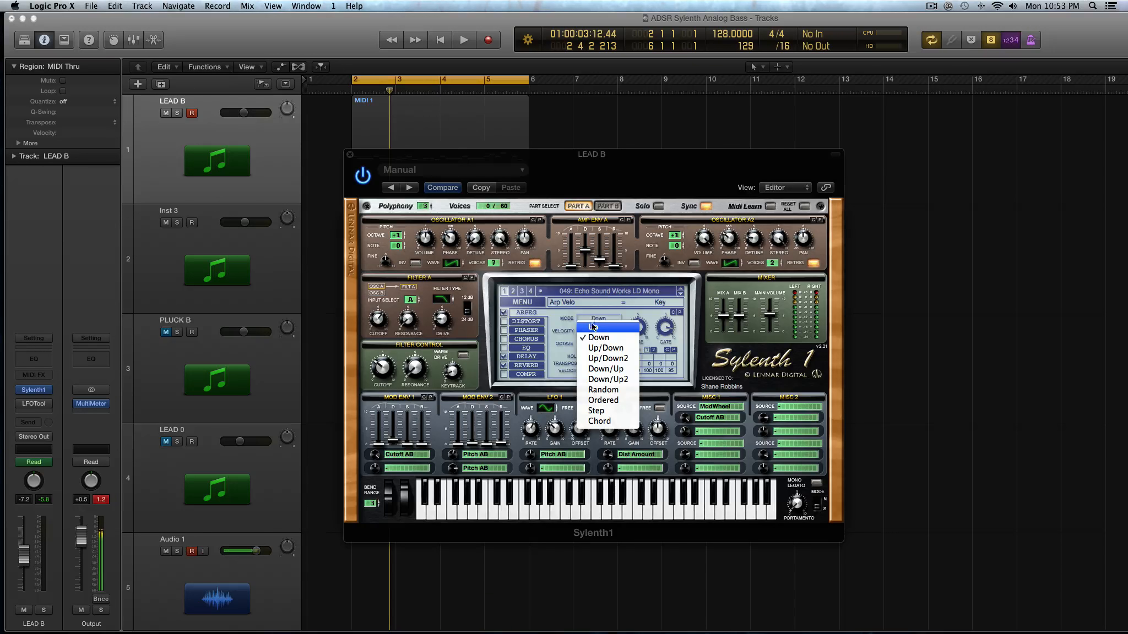
click(605, 349)
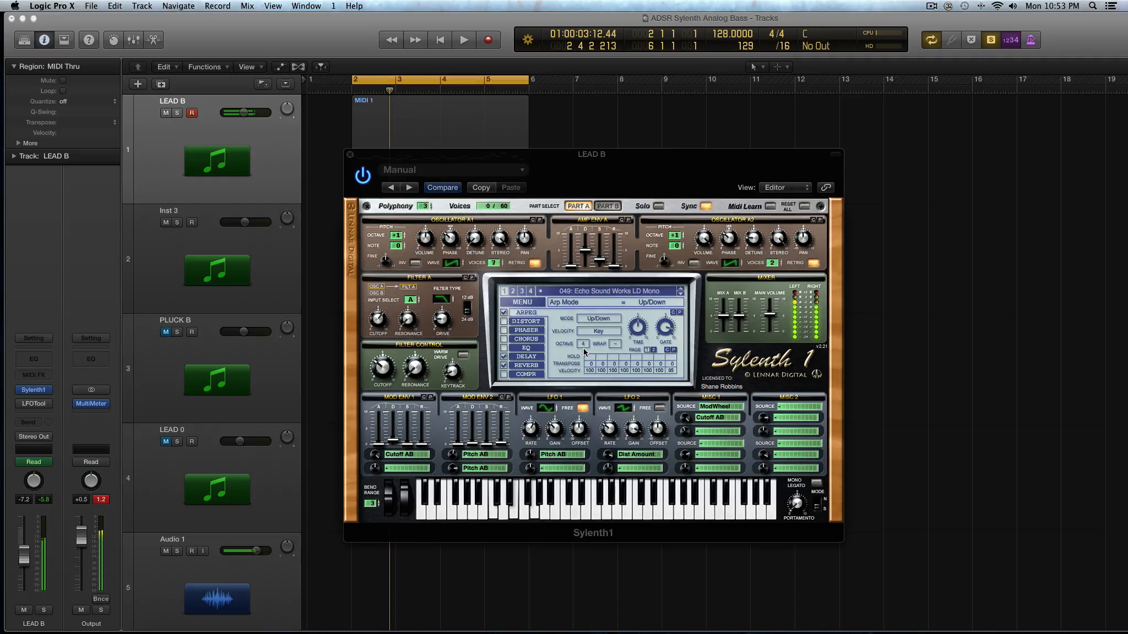
Step: Set the arpeggiator octave range to 2 and its mode to Up/Down2
drag(585, 362, 585, 365)
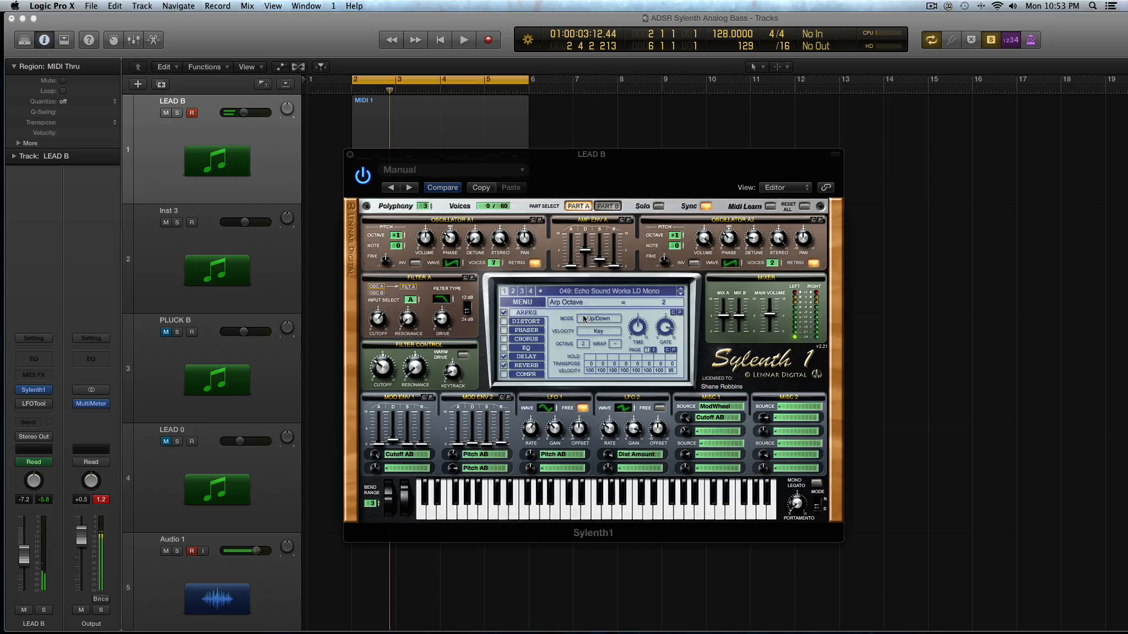
click(595, 320)
click(602, 358)
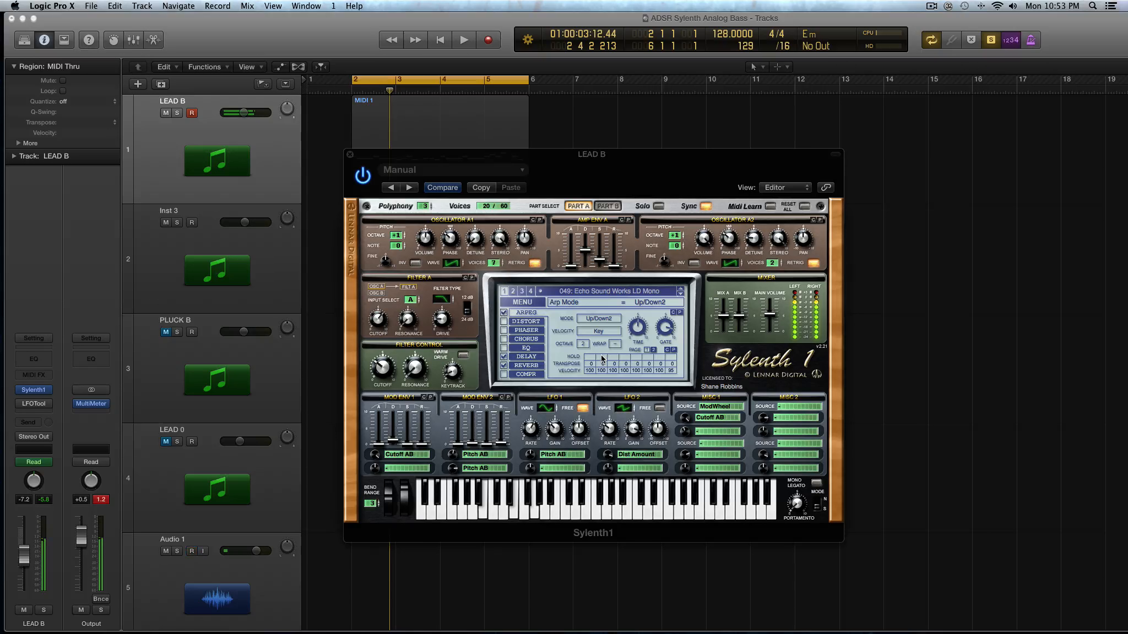
Step: Try the Down/Up arpeggiator mode, followed by Down/Up2
click(599, 319)
click(615, 369)
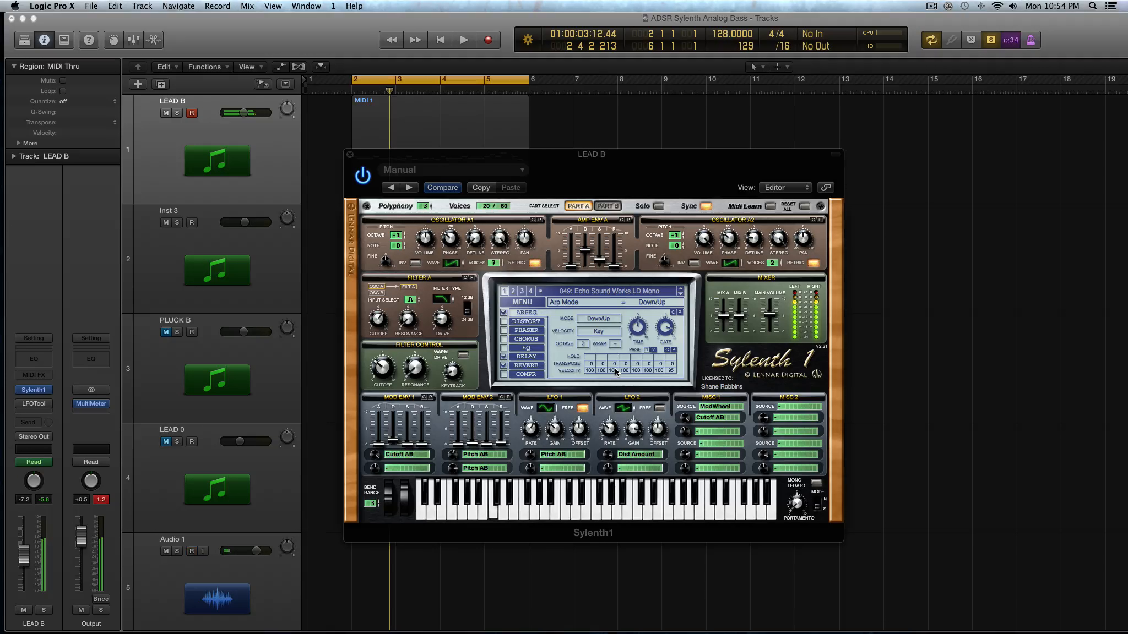
click(588, 321)
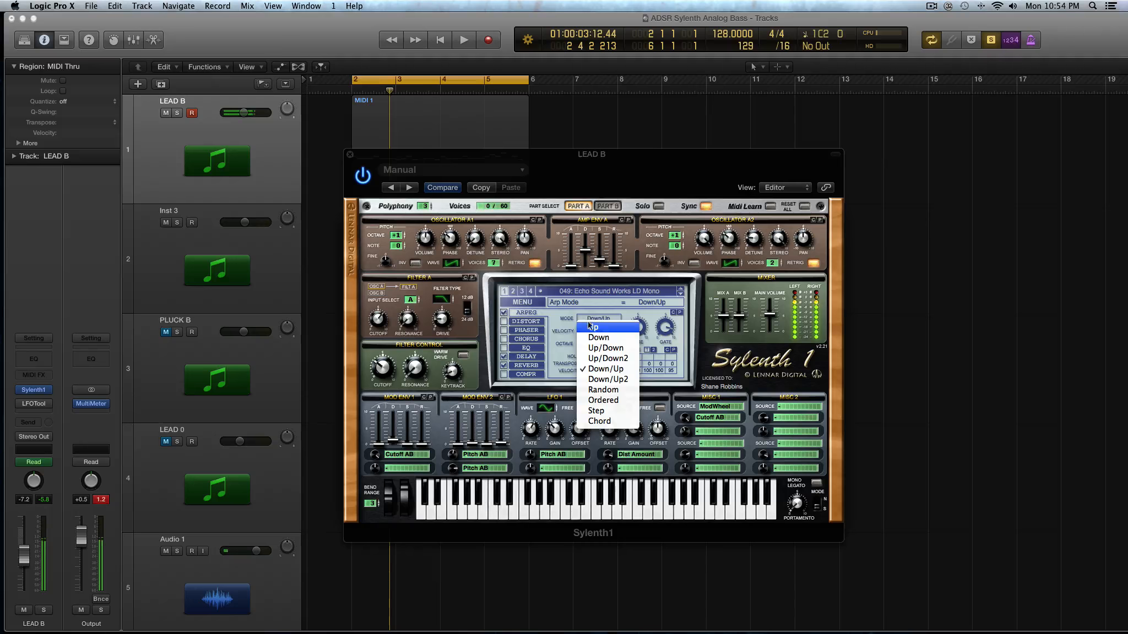
click(604, 379)
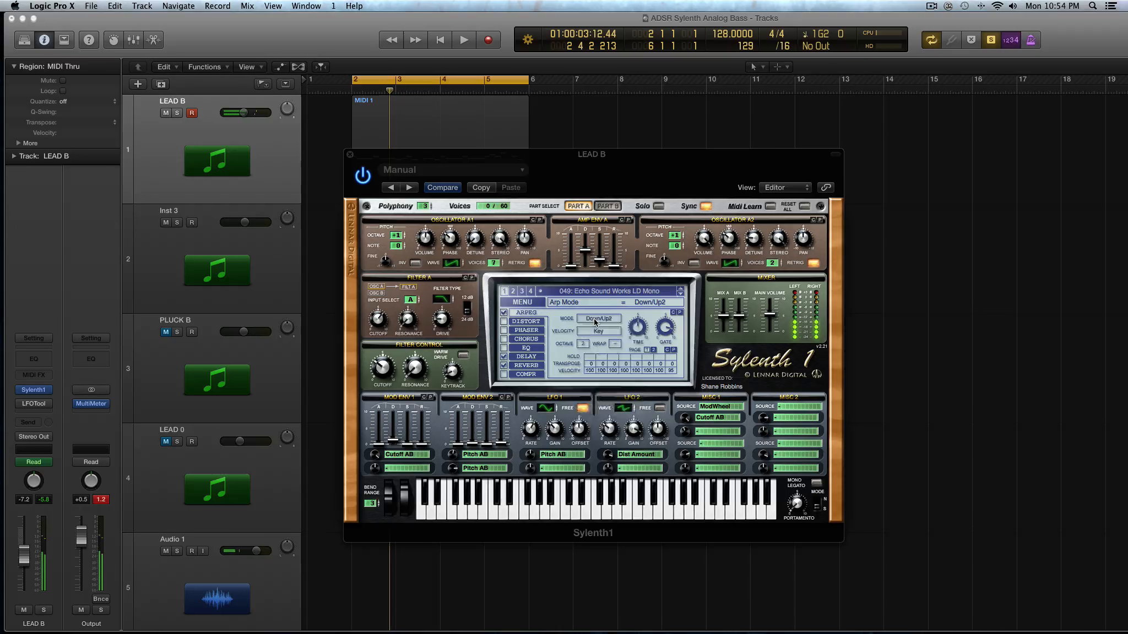
Step: Try the Random arpeggiator mode, followed by Ordered
click(595, 322)
click(617, 389)
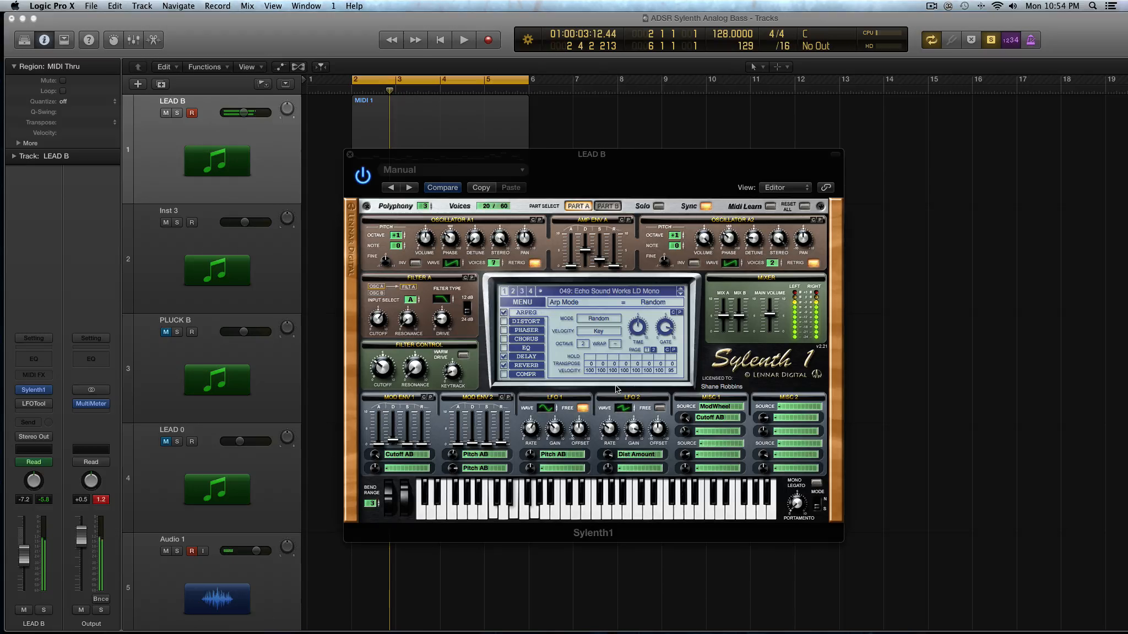
click(590, 322)
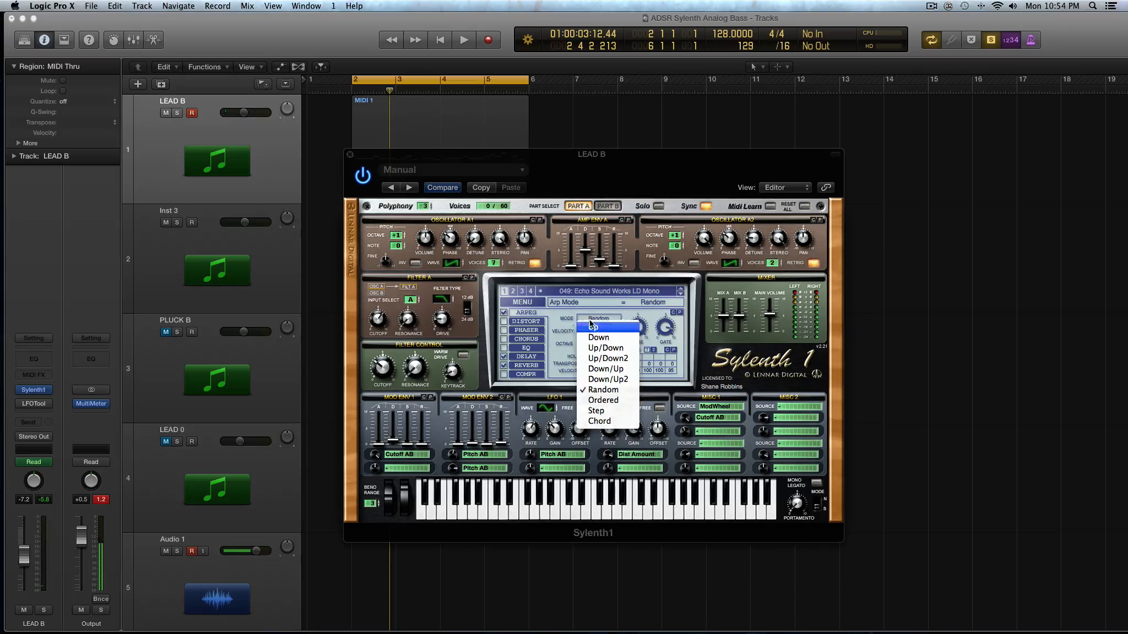
click(618, 400)
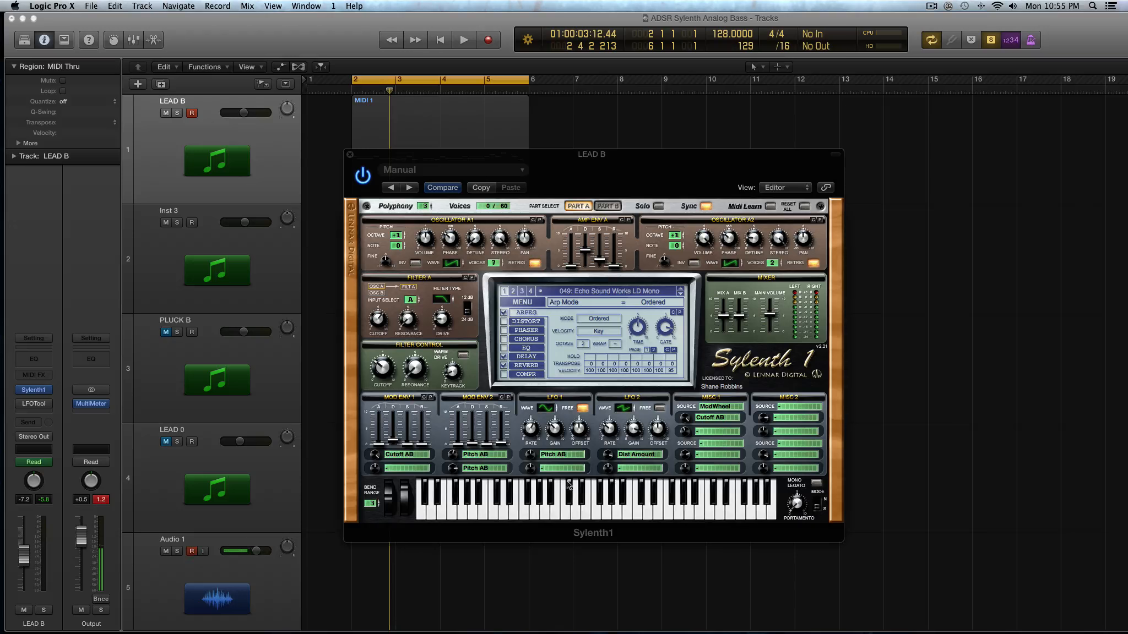
Step: Try the Step arpeggiator mode, followed by Chord
click(610, 320)
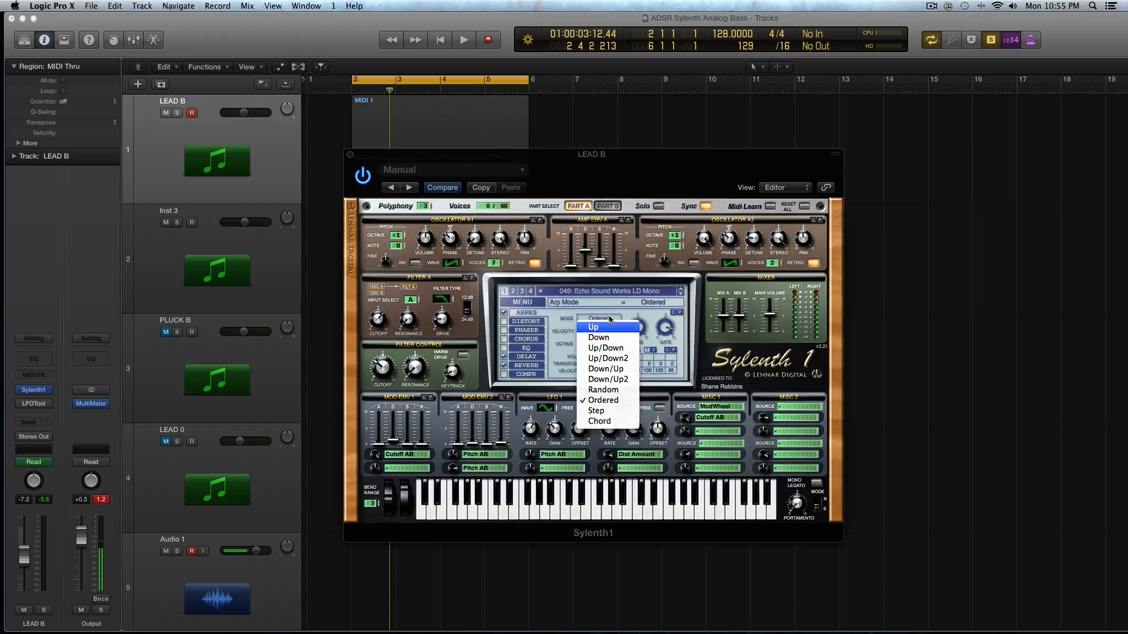
click(607, 412)
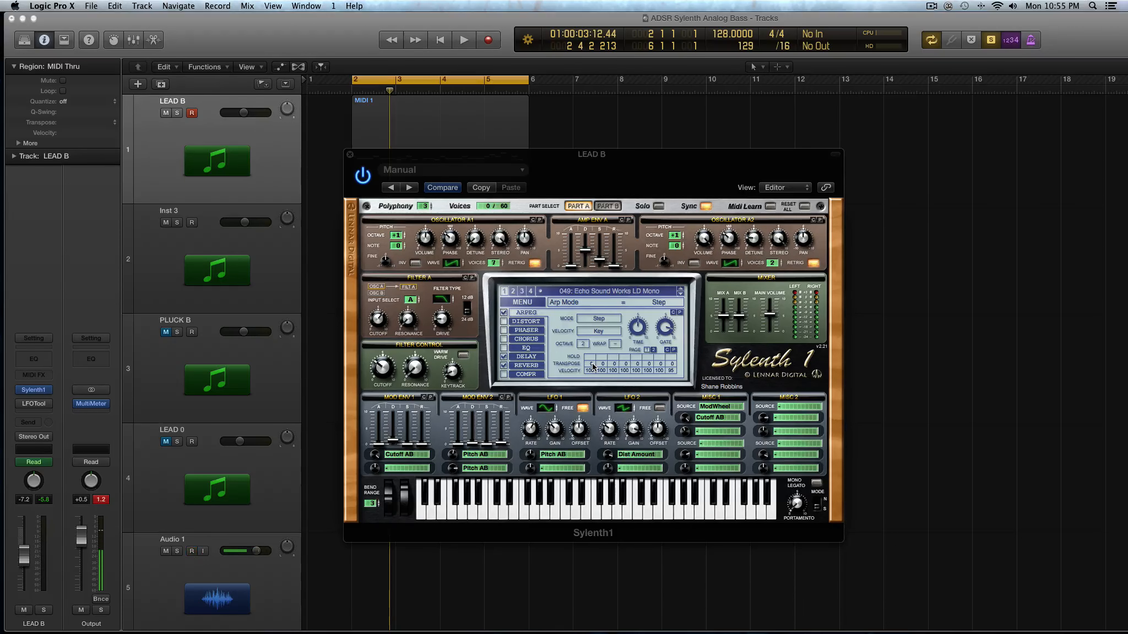
click(594, 320)
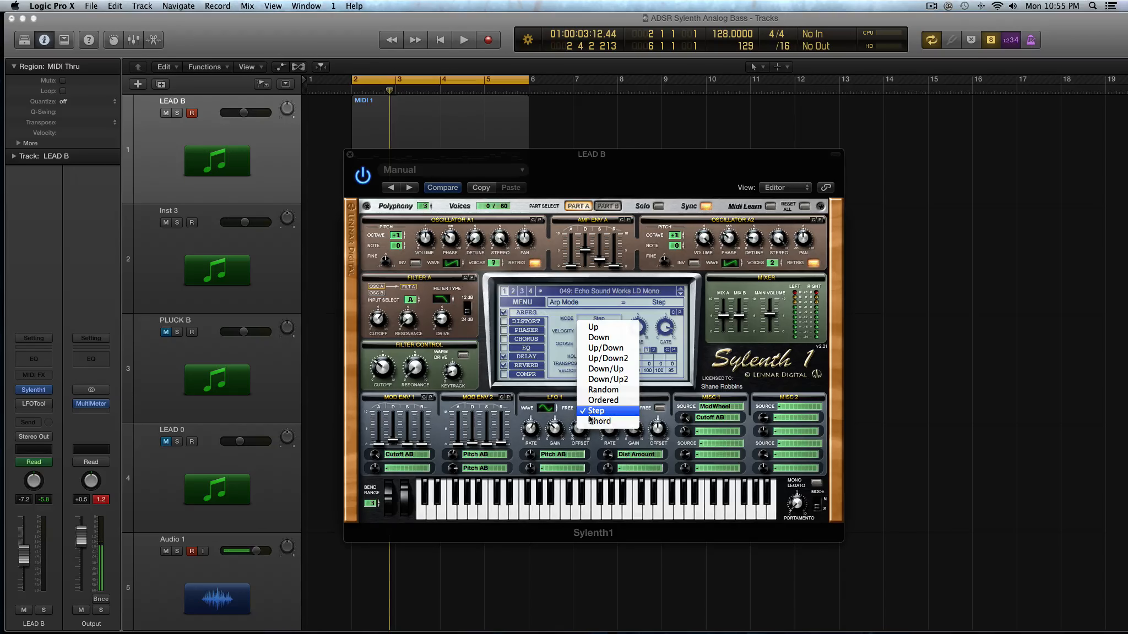
click(598, 410)
click(605, 320)
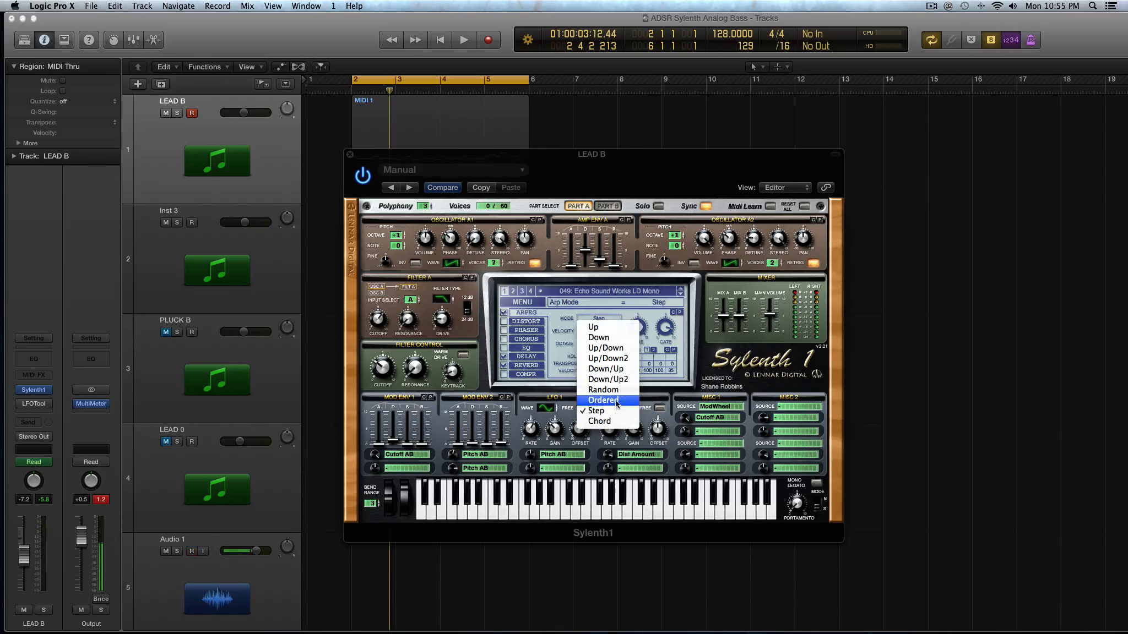
click(599, 421)
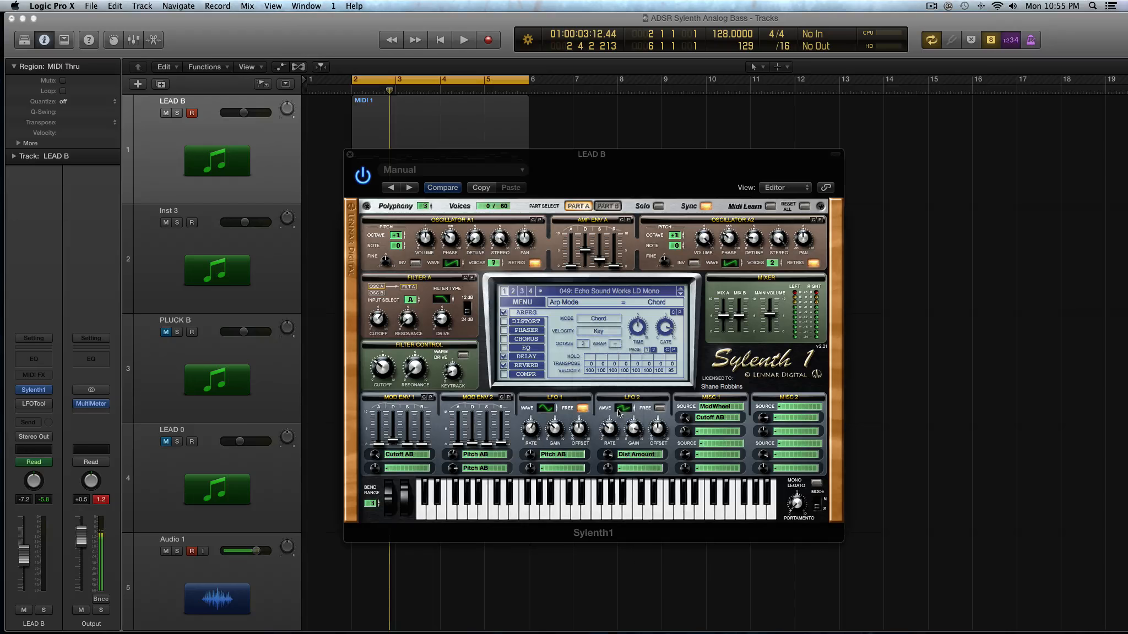
Step: Set the arpeggiator mode to Up
click(607, 322)
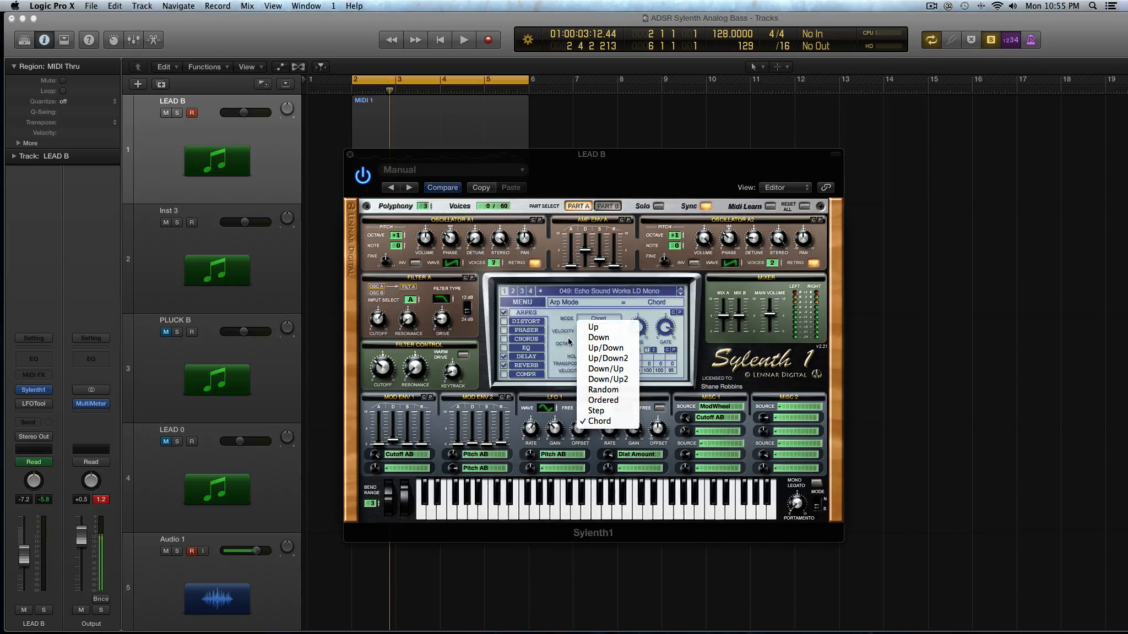
click(543, 343)
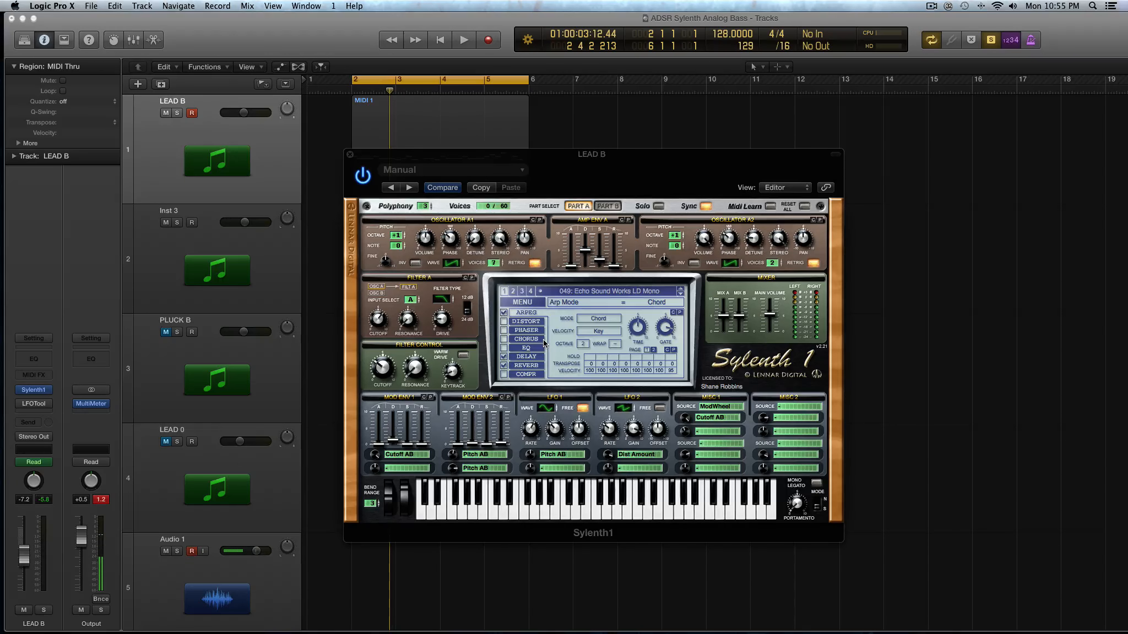
click(598, 331)
click(546, 345)
click(597, 322)
click(596, 328)
Step: Review the arpeggiator's velocity options and set the velocity to Step
click(602, 334)
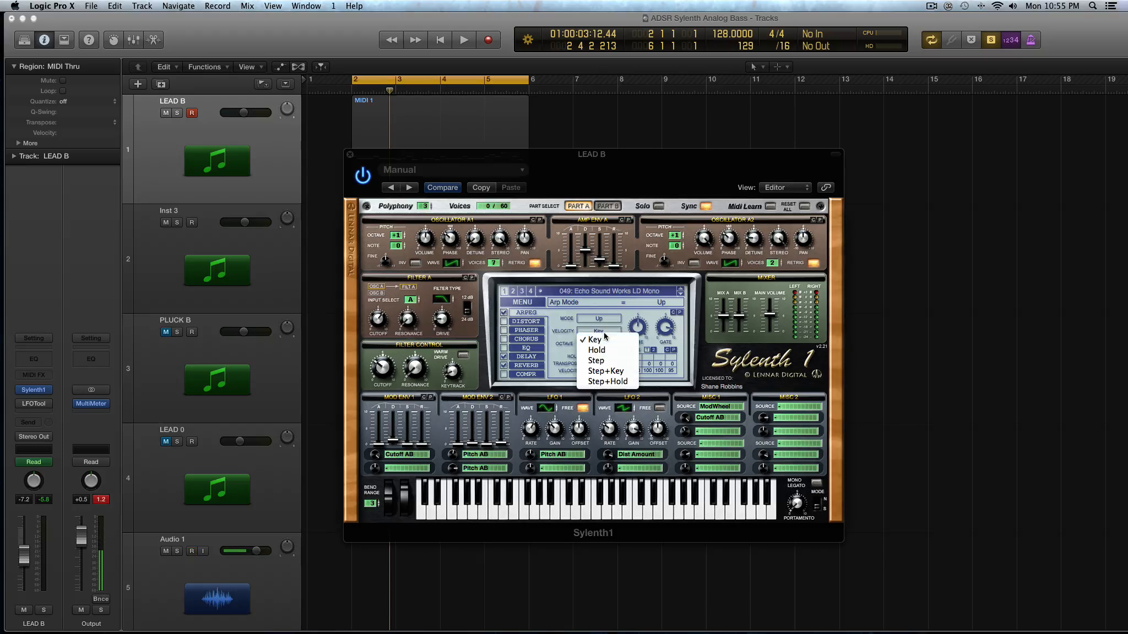
click(558, 333)
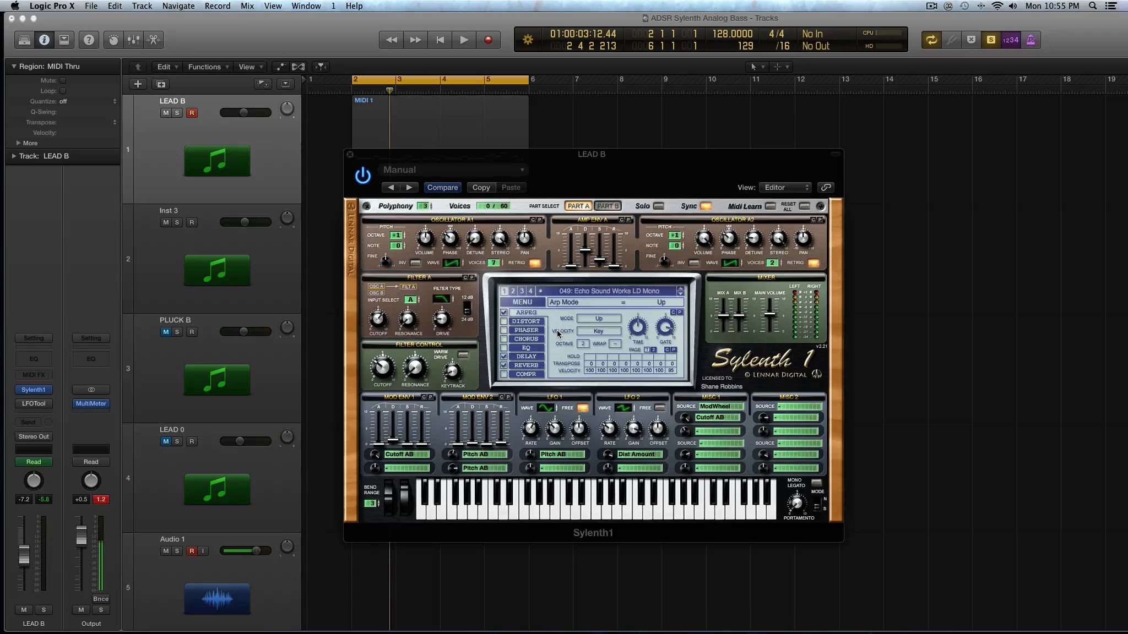
click(612, 334)
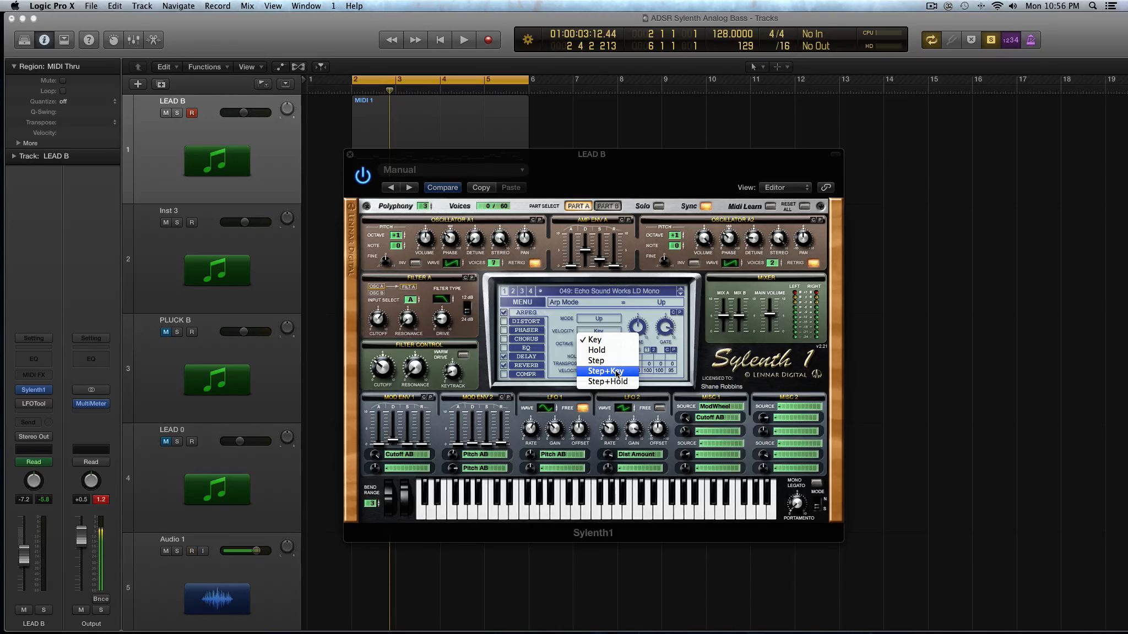
click(597, 361)
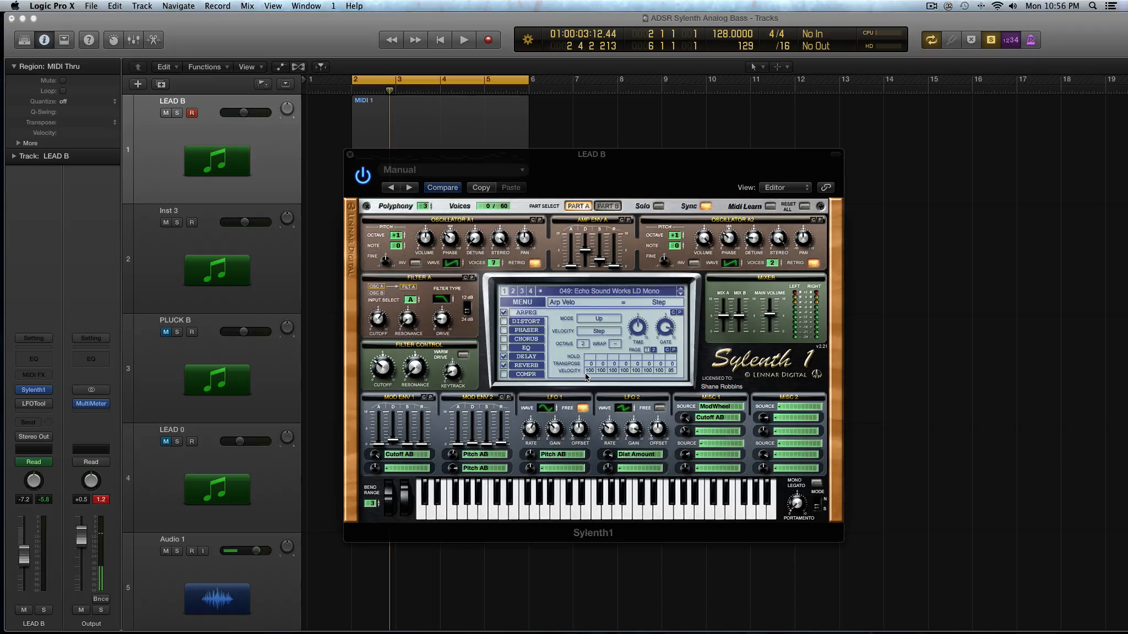
Step: Review the arpeggiator's velocity options once more and keep Step selected
click(613, 332)
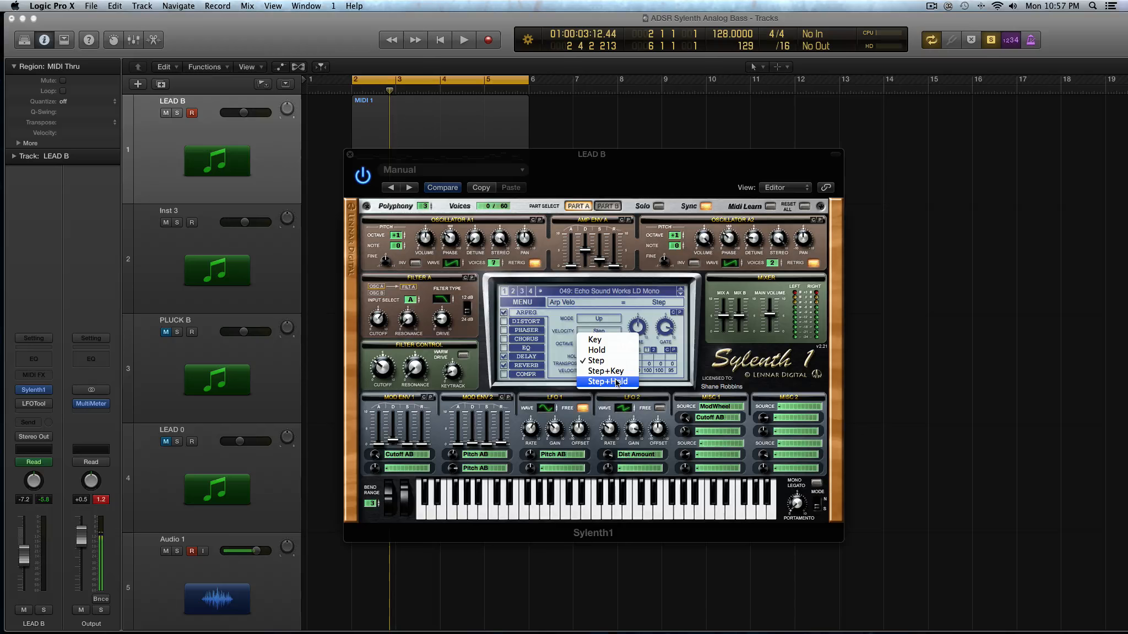
click(590, 361)
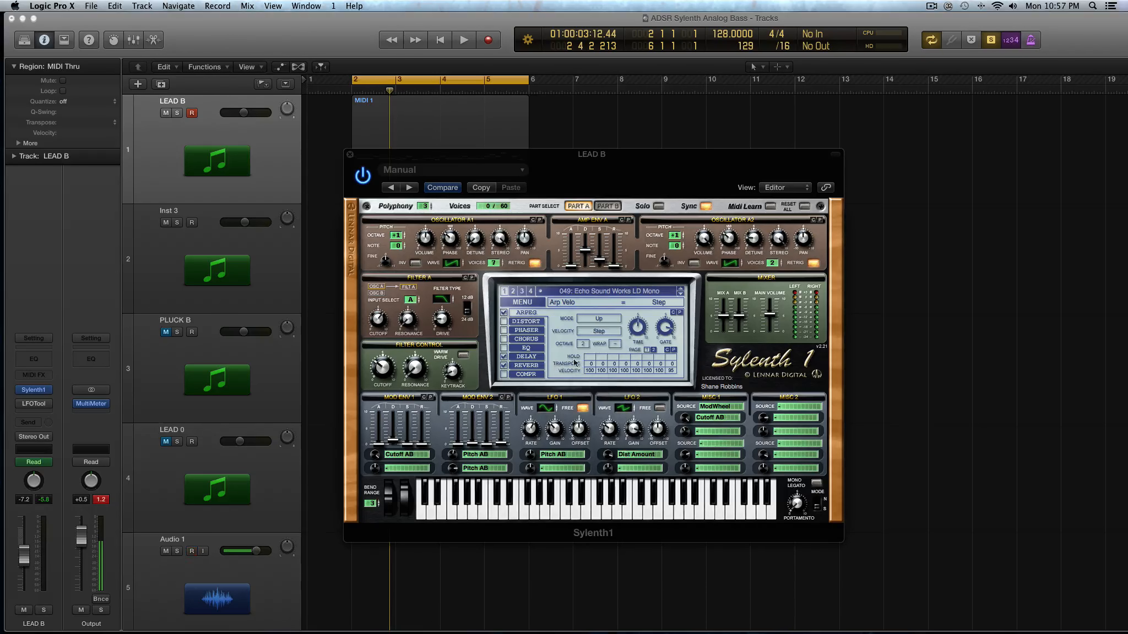
Step: Try the arpeggiator's time at 1/8, and set it to 1/8T
click(638, 330)
drag(665, 329, 666, 351)
click(638, 328)
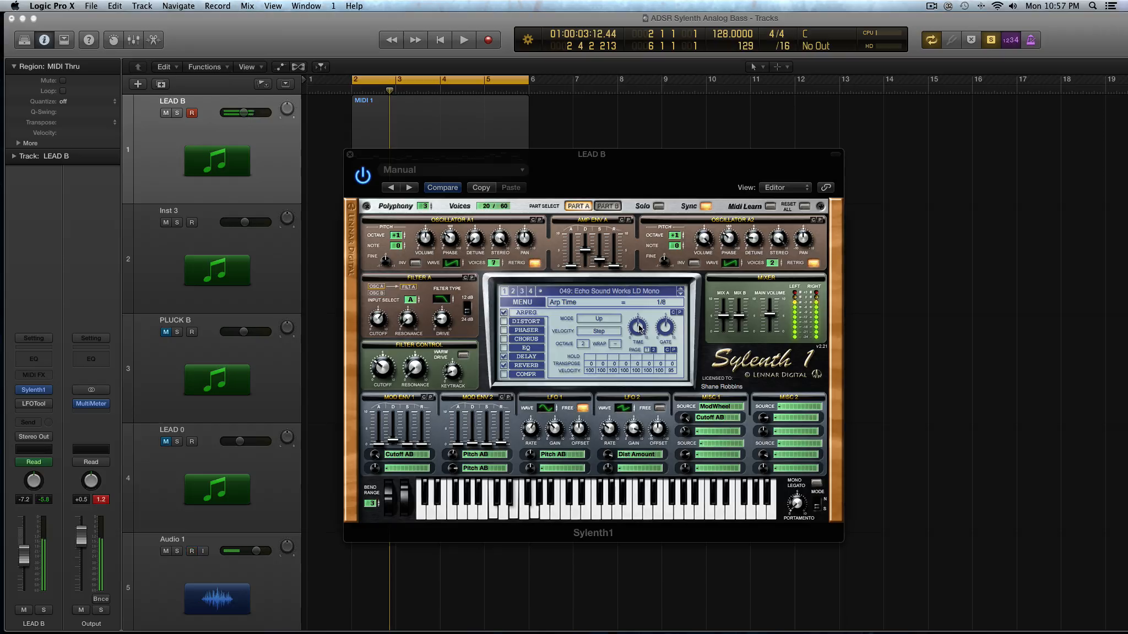
mouse_move(639, 325)
mouse_down()
mouse_move(639, 302)
mouse_move(639, 328)
mouse_up()
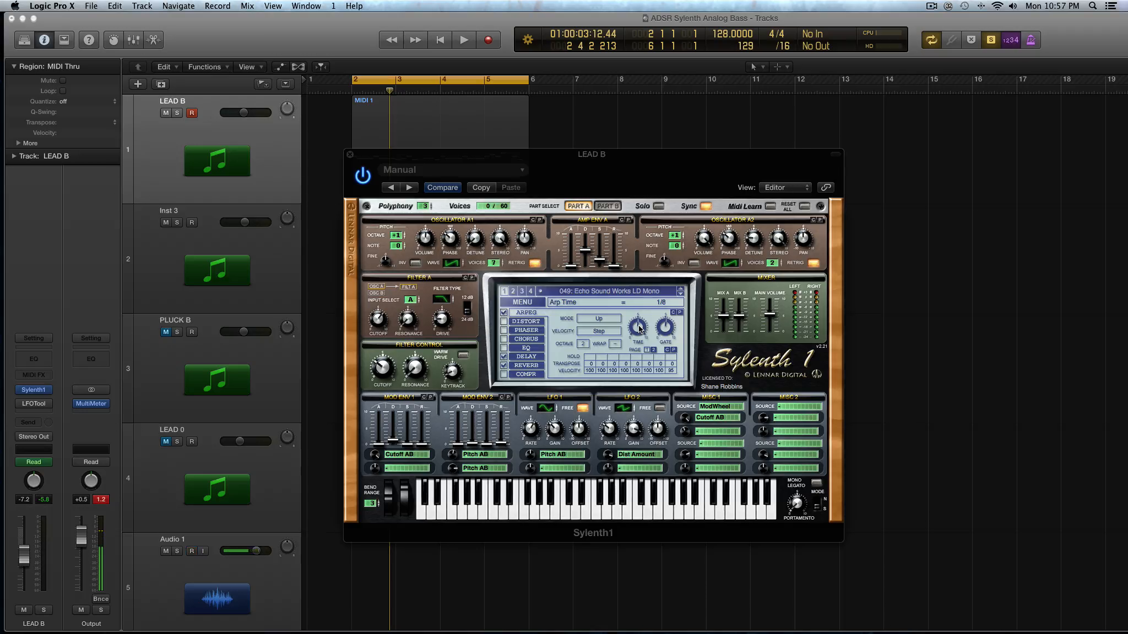
drag(639, 327, 641, 354)
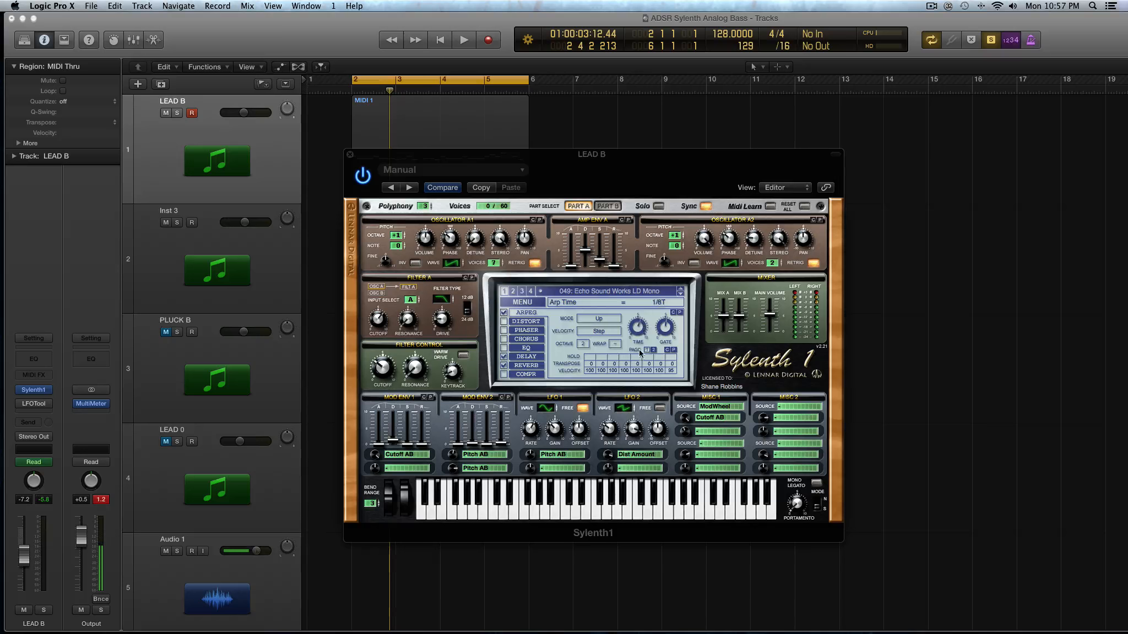
Step: Try the arpeggiator's gate at 50%, 0%, 16.67% and 100%
click(664, 329)
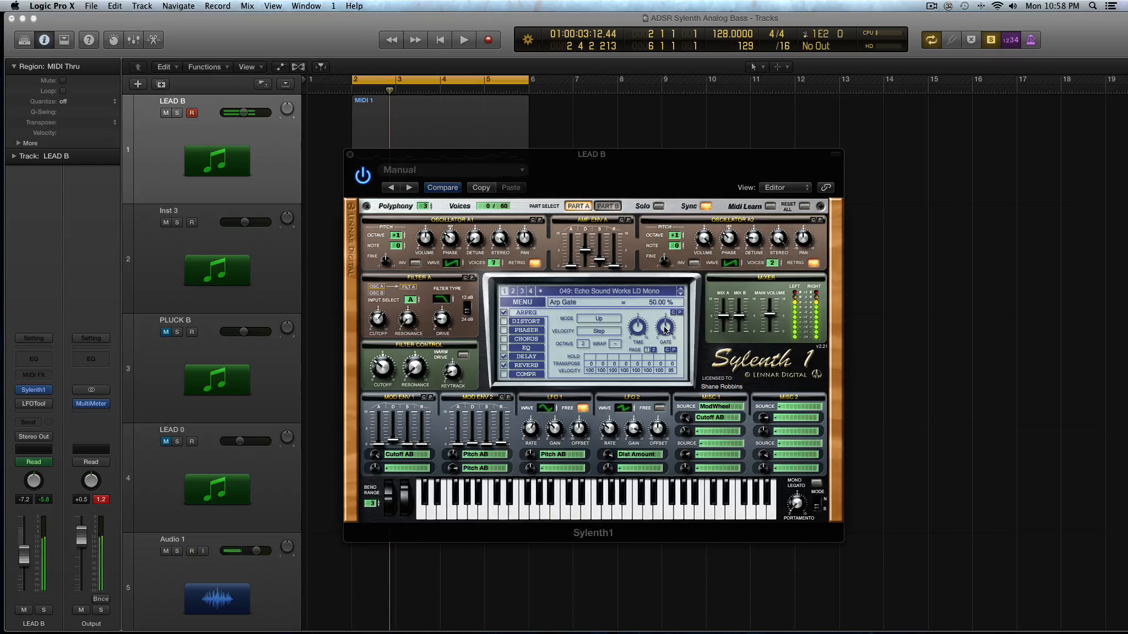
drag(666, 329, 667, 399)
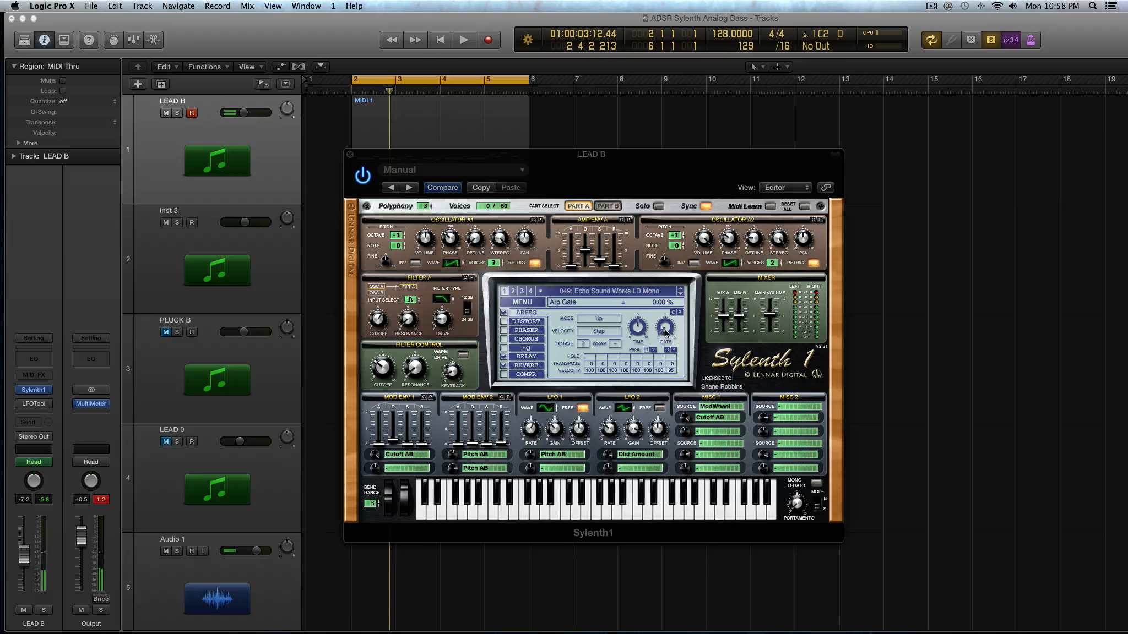
drag(666, 330, 665, 313)
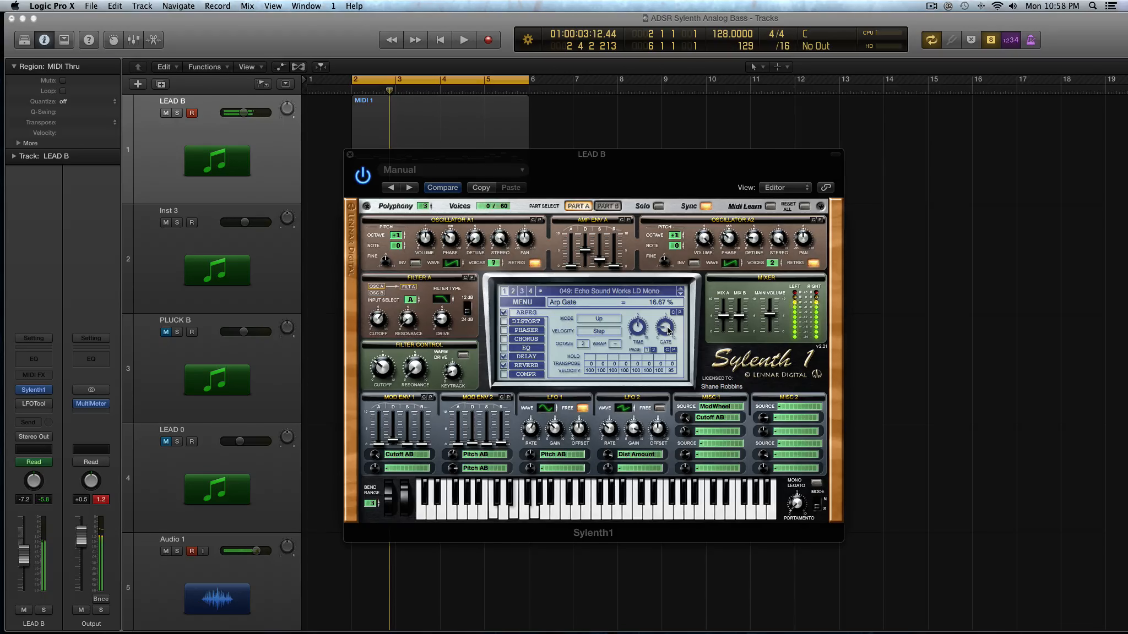
drag(668, 329, 665, 246)
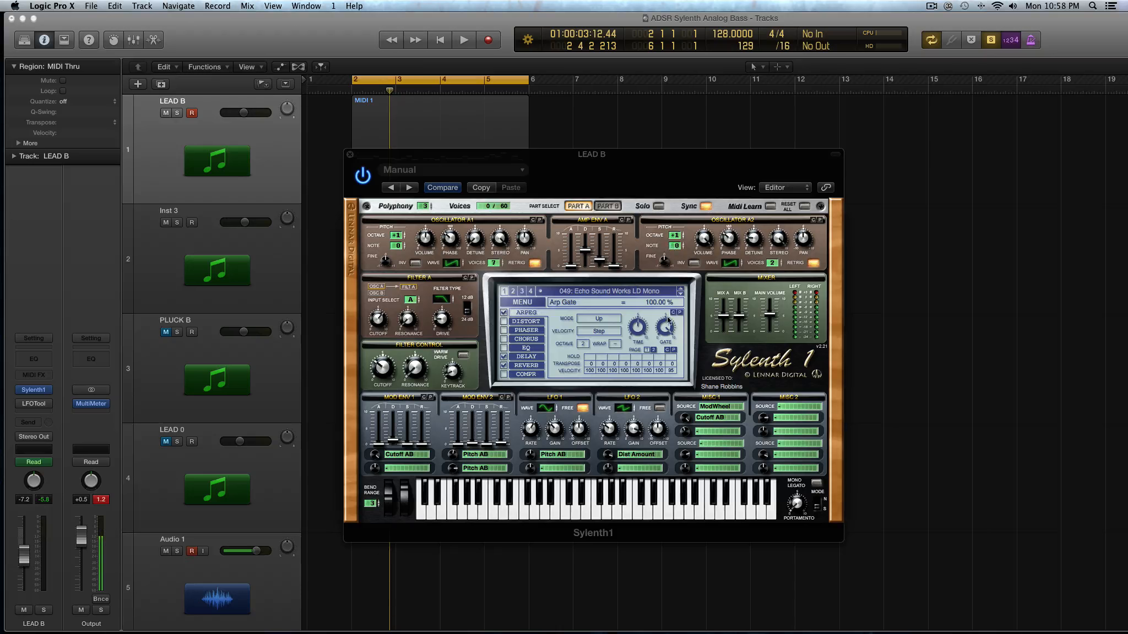
Step: Sweep the arpeggiator's gate across its range and reset it to 50%
drag(664, 328, 662, 409)
drag(666, 330, 667, 247)
mouse_move(667, 329)
mouse_down()
mouse_move(667, 353)
mouse_move(664, 333)
mouse_up()
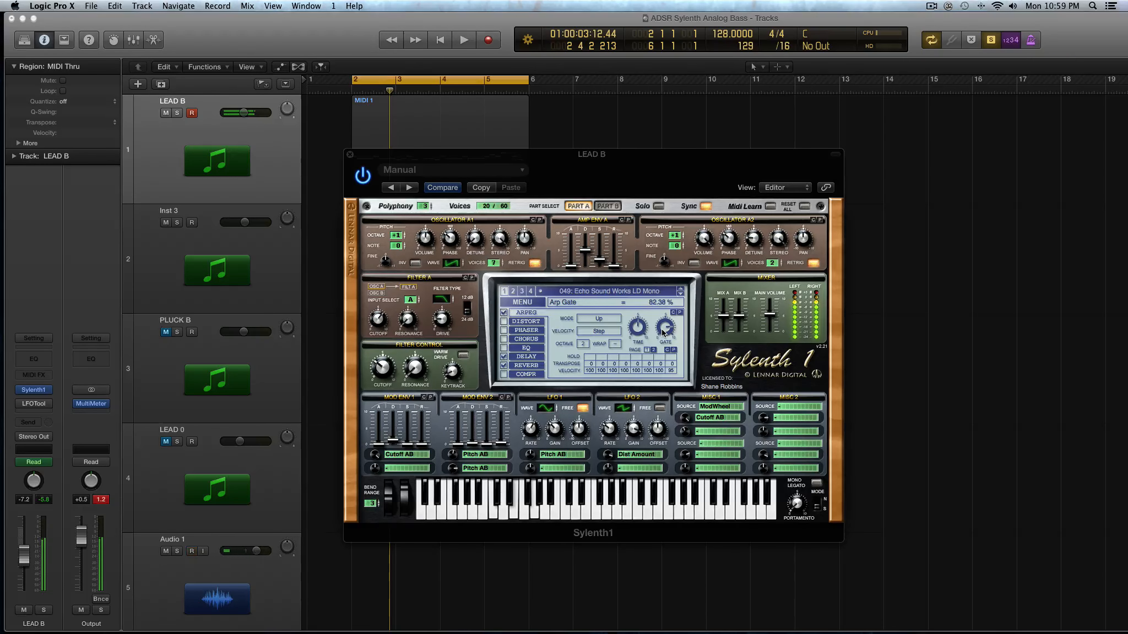
drag(664, 332, 666, 329)
double_click(666, 330)
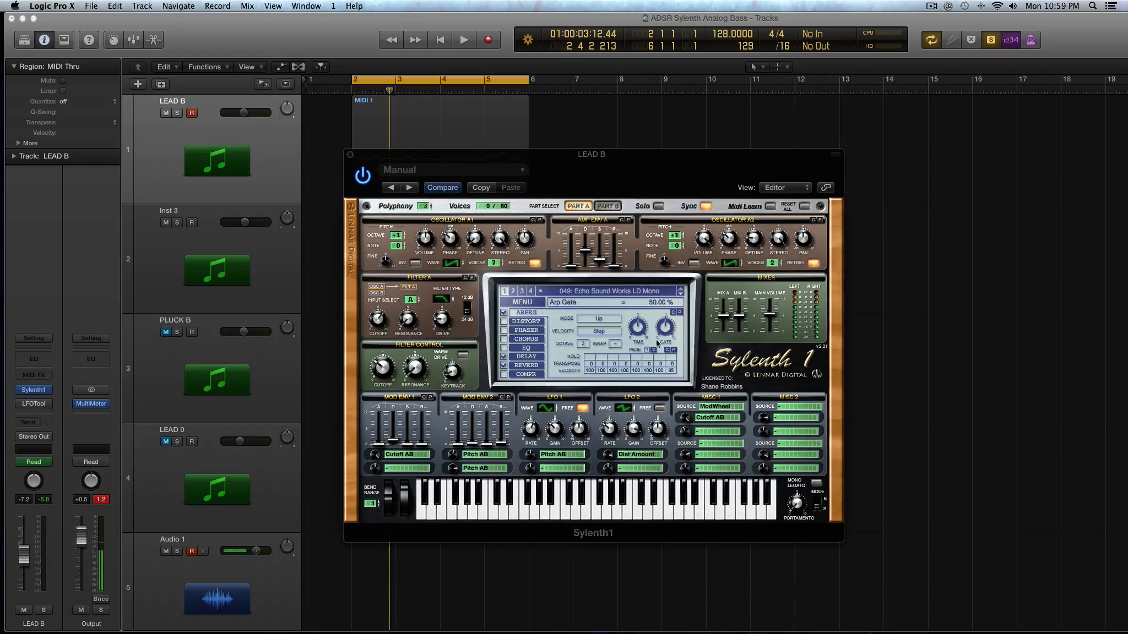
Step: Try the arpeggiator with the octave set to 1 and the mode set to Chord
click(583, 345)
drag(584, 347, 583, 376)
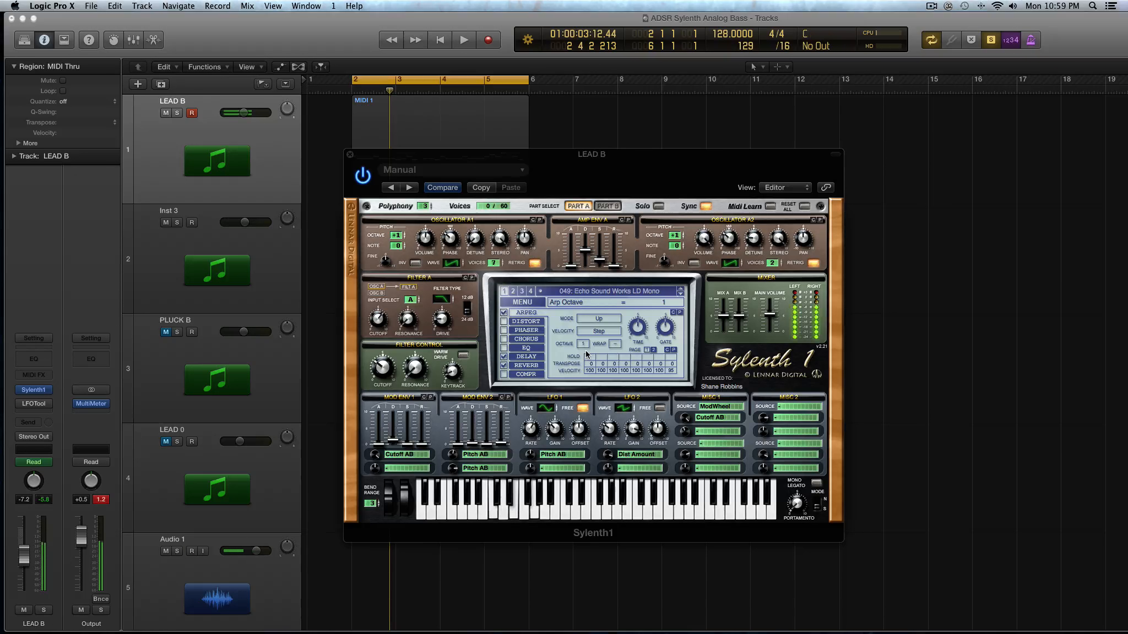
click(598, 320)
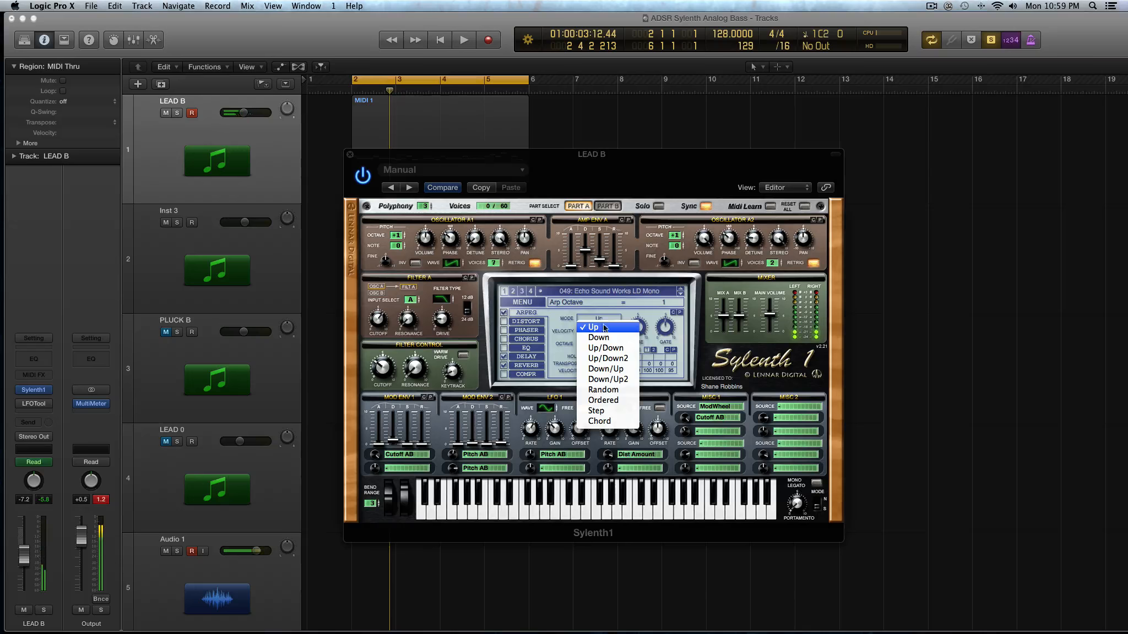
click(608, 422)
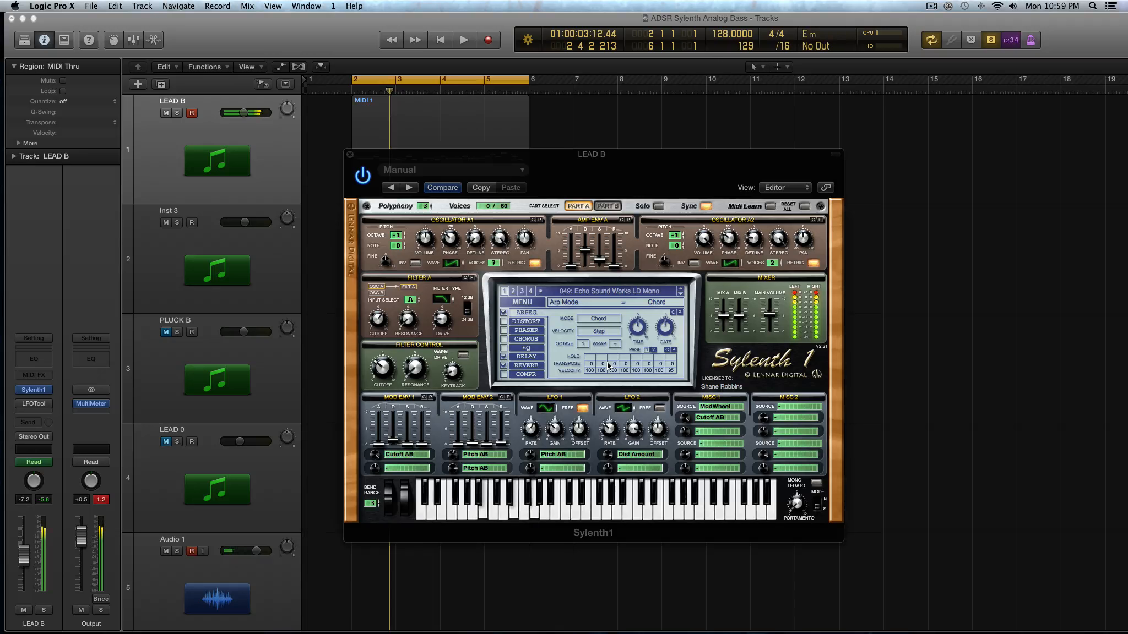
Step: Set the arpeggiator's octave to 2 and its wrap to 7
click(586, 343)
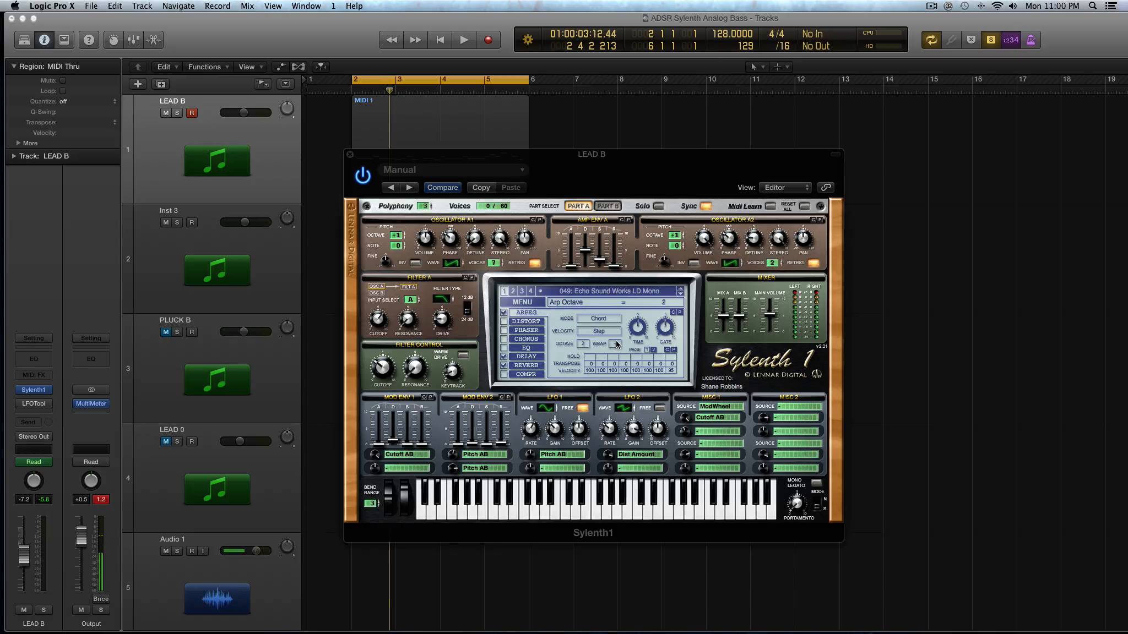
drag(614, 343, 615, 282)
mouse_move(617, 342)
mouse_down()
mouse_move(621, 413)
mouse_move(620, 197)
mouse_move(615, 408)
mouse_move(616, 351)
mouse_up()
Step: Review the arpeggiator's velocity options and mode options without choosing a different one
click(599, 333)
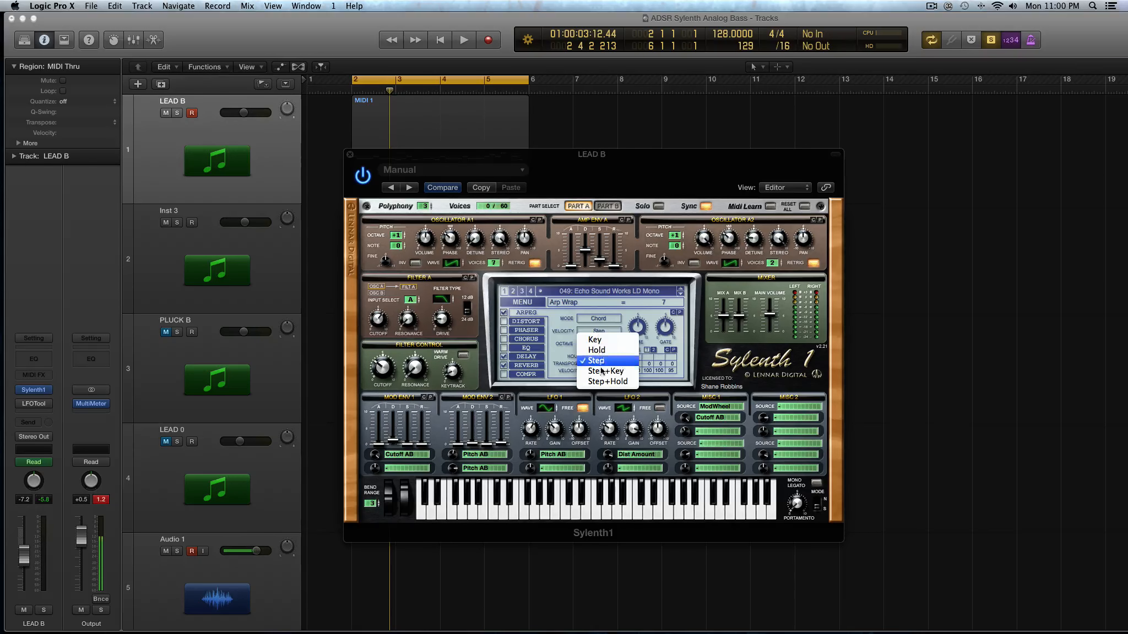
click(567, 359)
click(606, 320)
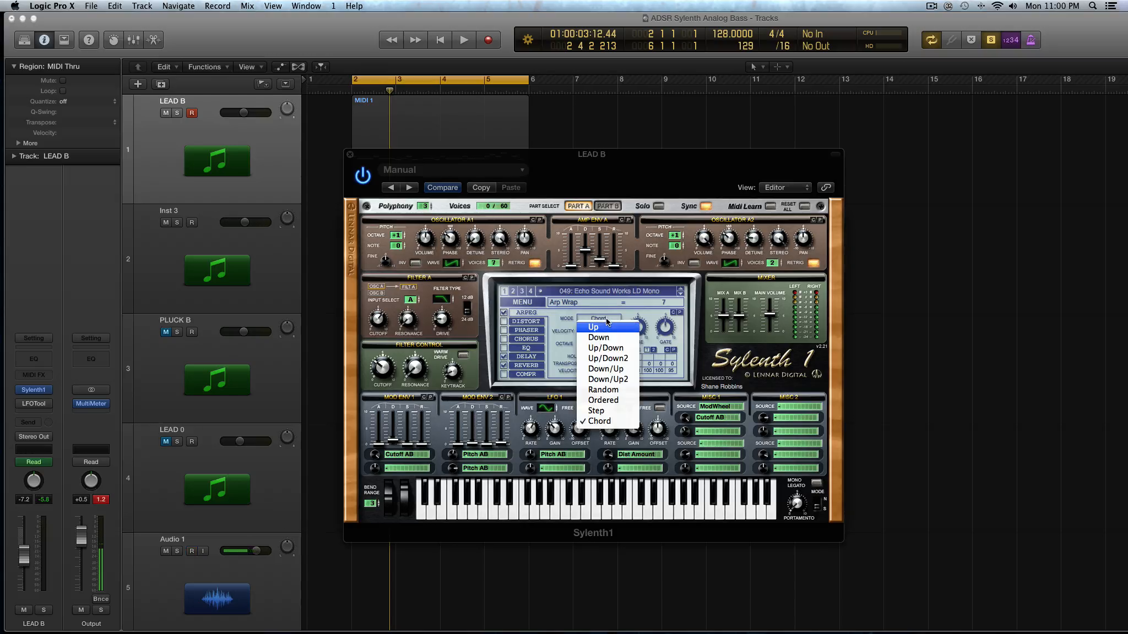
click(545, 352)
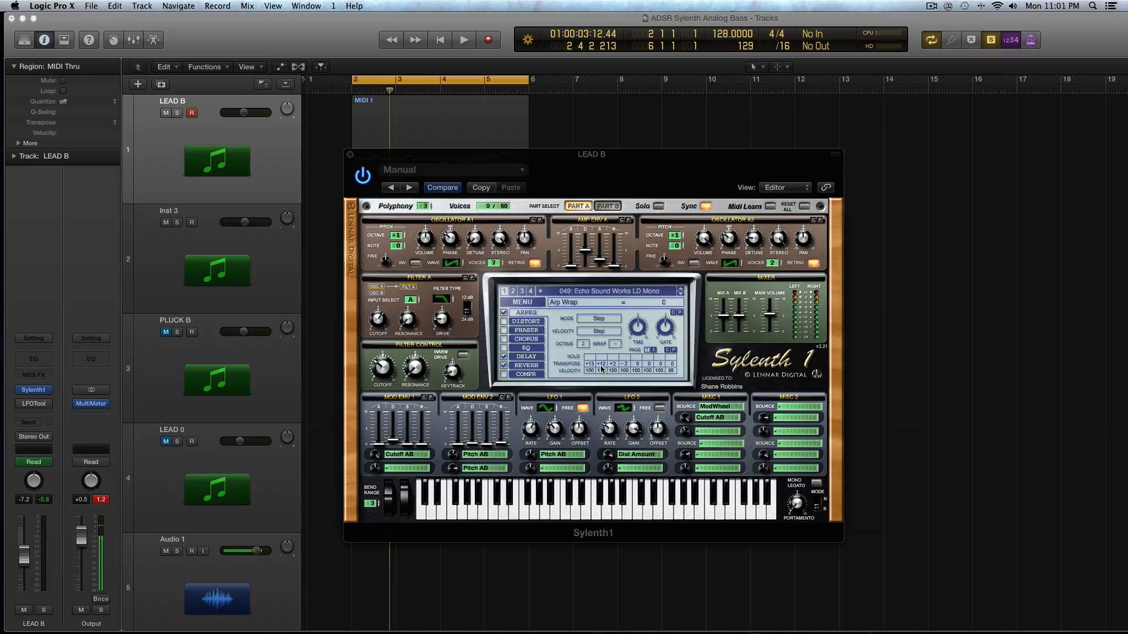
Step: Set the third arpeggiator step's transpose to 0 and the wrap to 2
drag(613, 363, 613, 365)
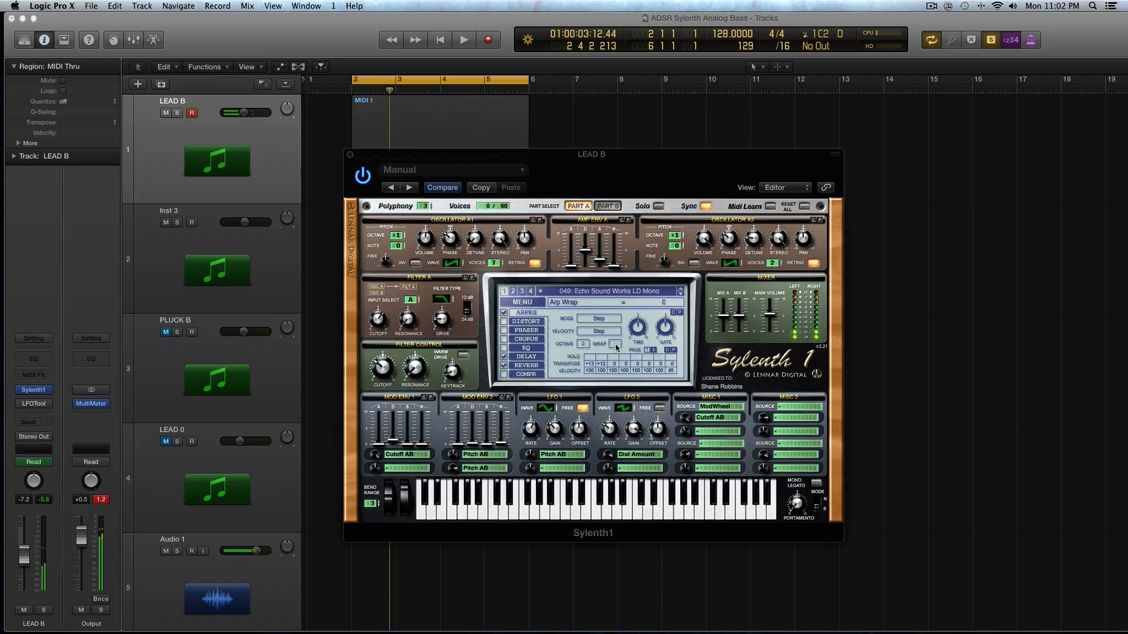
drag(615, 345, 618, 340)
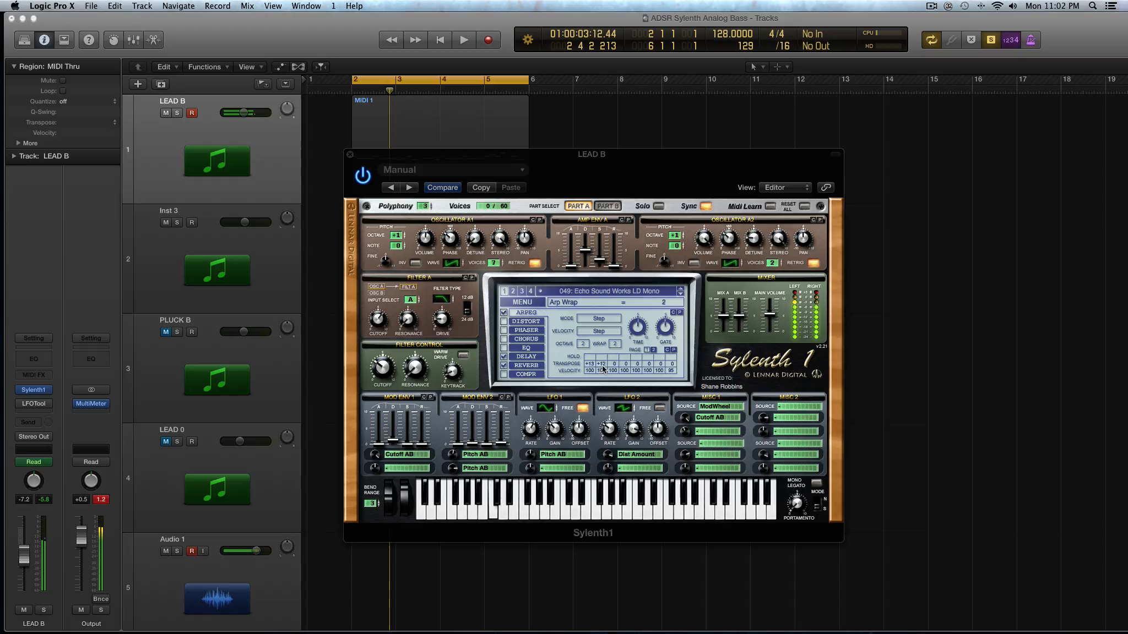
Step: Try a transpose of +24 on the first arpeggiator step, and sweep the wrap up and back down to off
drag(593, 365, 594, 339)
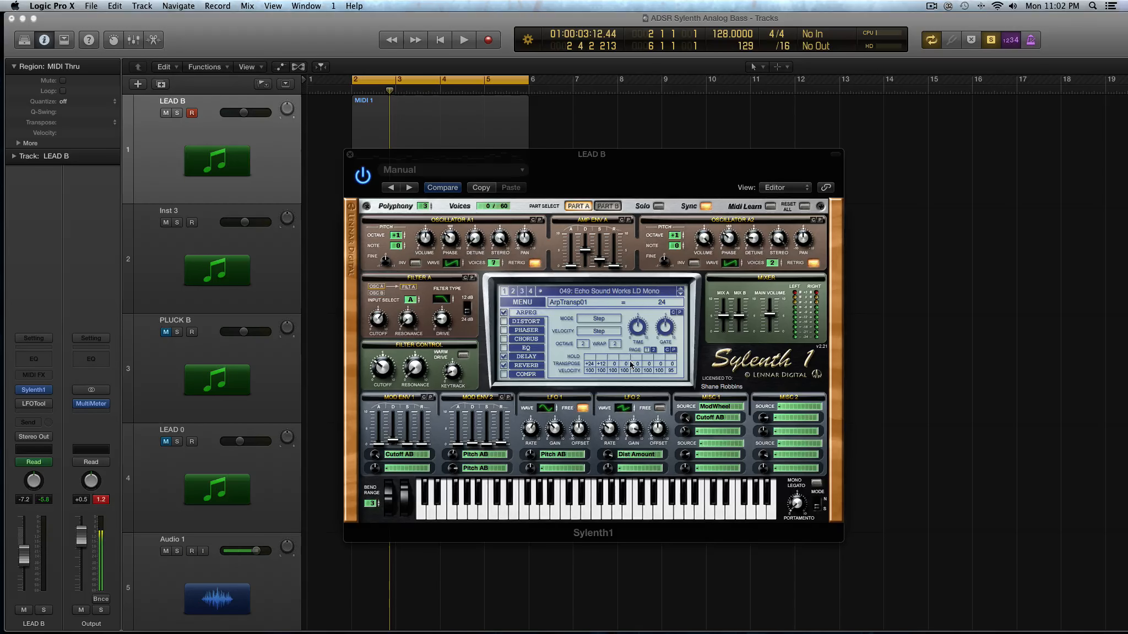
drag(614, 348, 614, 318)
drag(614, 346, 615, 391)
Step: Reset the first arpeggiator step's transpose to 0
click(590, 365)
double_click(590, 365)
drag(590, 366, 587, 391)
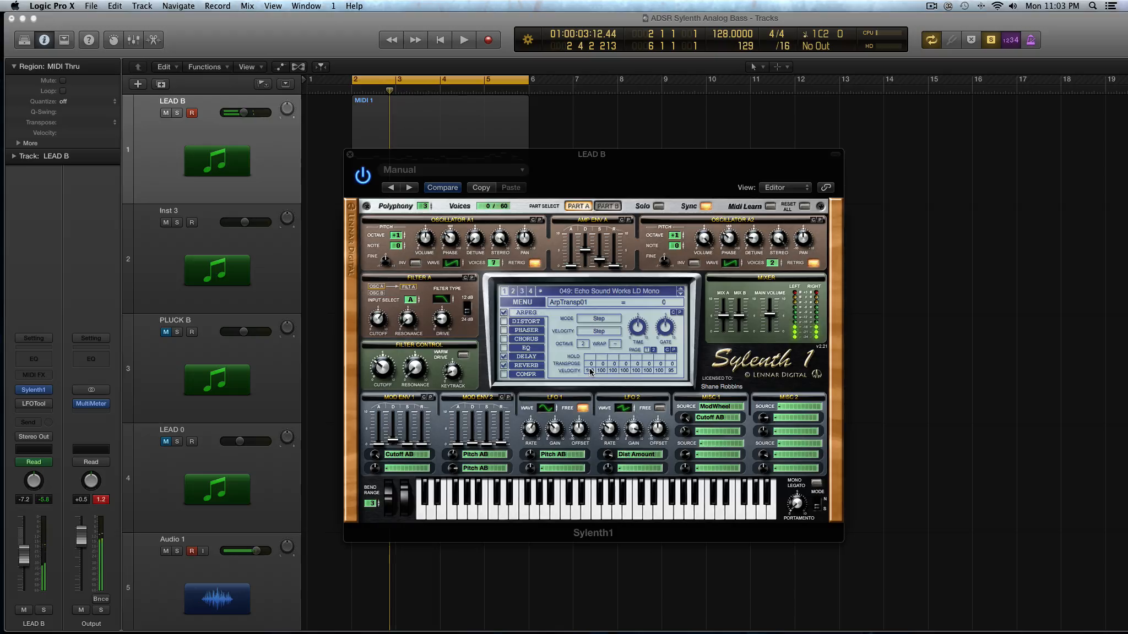
Step: Try a transpose of +2 on the first arpeggiator step
drag(591, 366, 595, 364)
drag(592, 366, 593, 363)
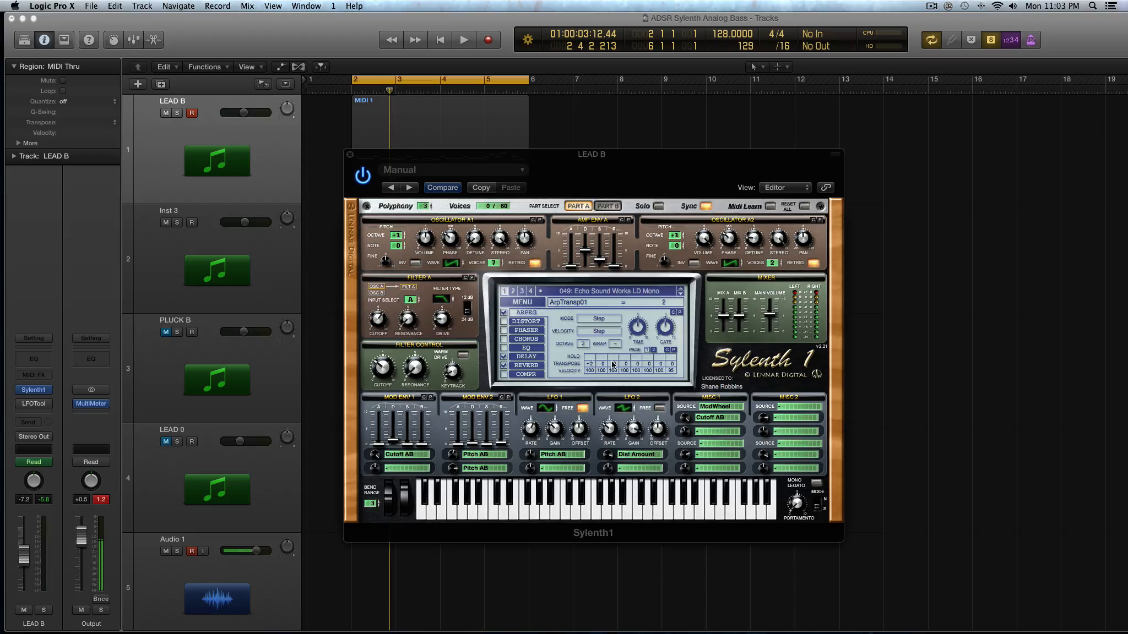
drag(595, 366, 594, 363)
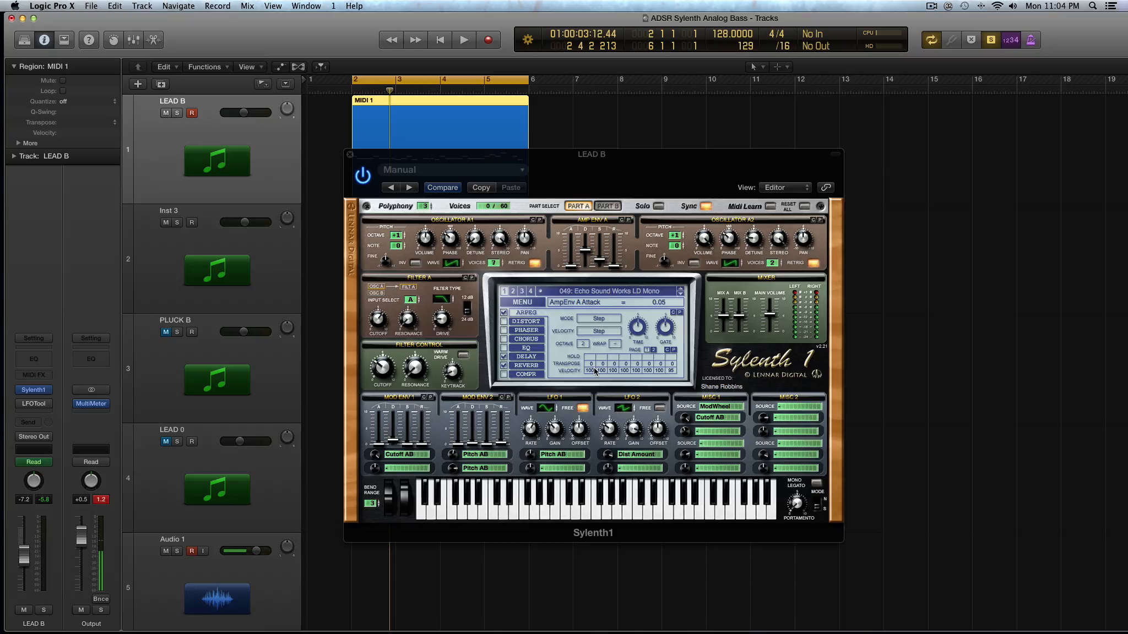
Step: Try a velocity of 0 on the first two arpeggiator steps and play a low note to hear it
drag(595, 372, 599, 427)
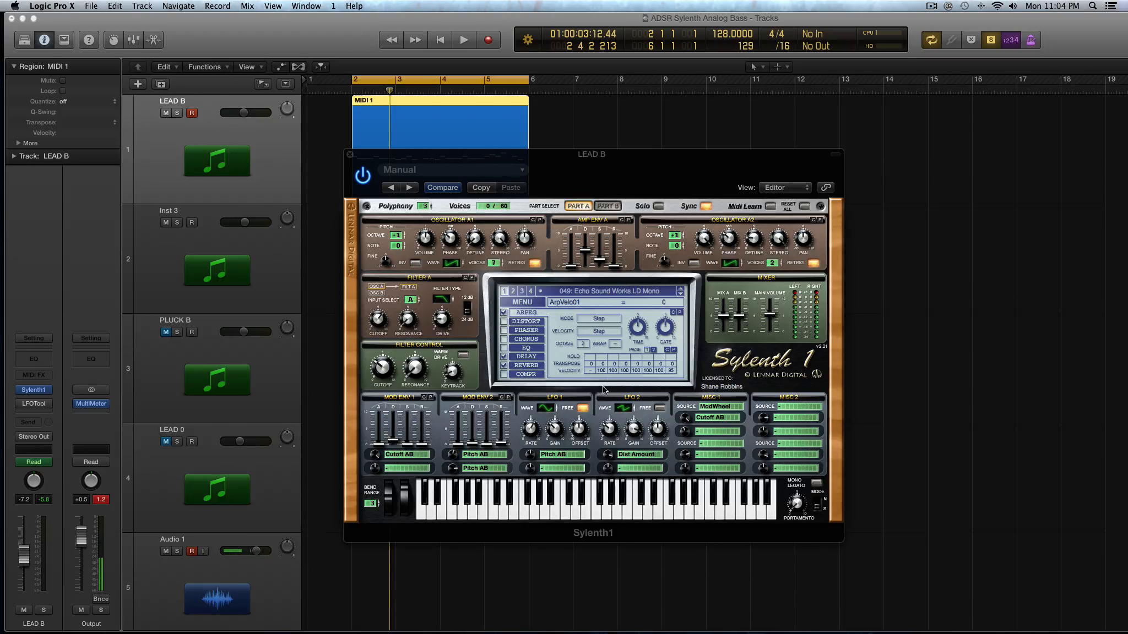
drag(603, 376, 608, 497)
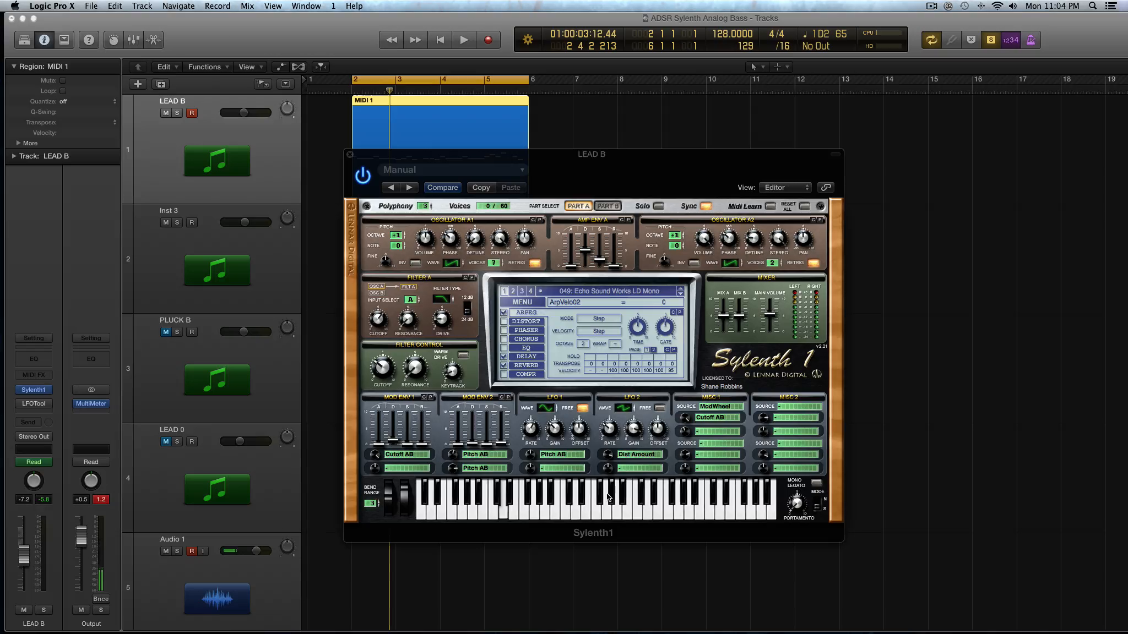
click(495, 515)
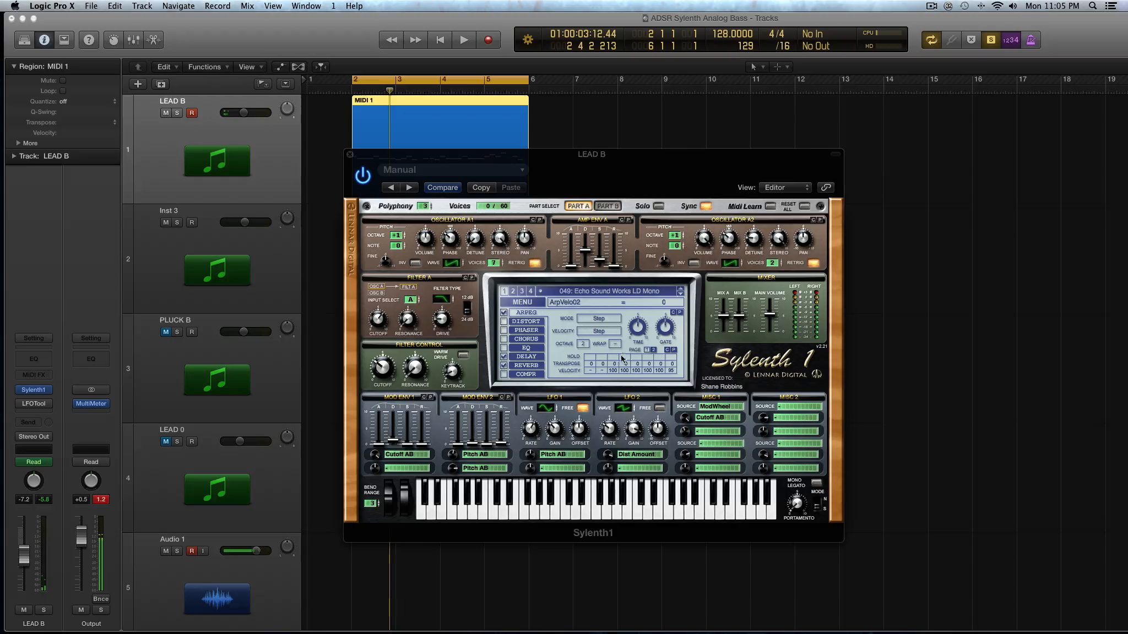
Step: Set the first two arpeggiator steps' velocities to 56 and 13, keeping Step as the velocity option
drag(589, 373, 599, 340)
click(599, 331)
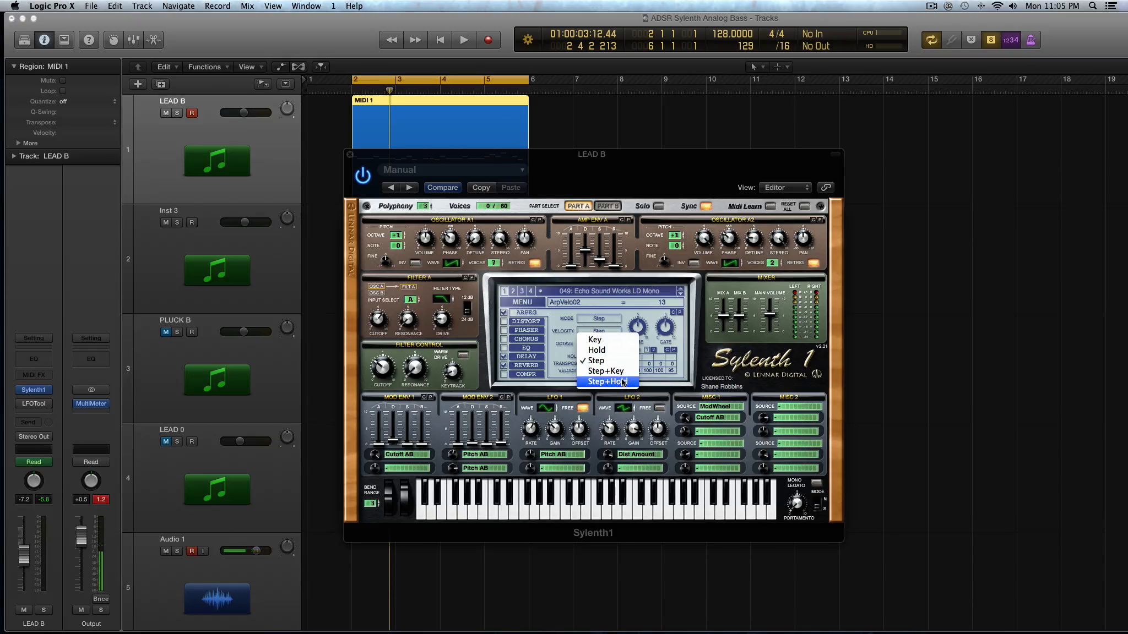
click(594, 361)
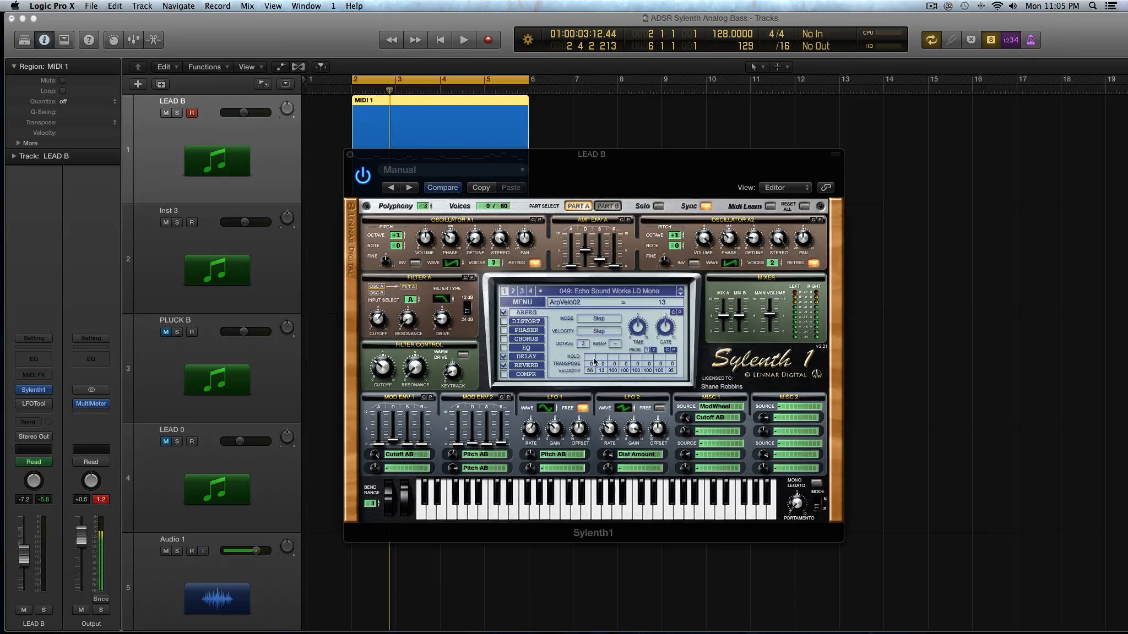
Step: Set the first two arpeggiator steps' transpose to +8 and the third's to +7, and play a note
mouse_move(589, 365)
mouse_down()
mouse_move(614, 391)
mouse_move(628, 385)
mouse_move(606, 363)
mouse_up()
drag(595, 367, 594, 343)
drag(604, 364, 606, 346)
drag(614, 364, 618, 352)
click(538, 504)
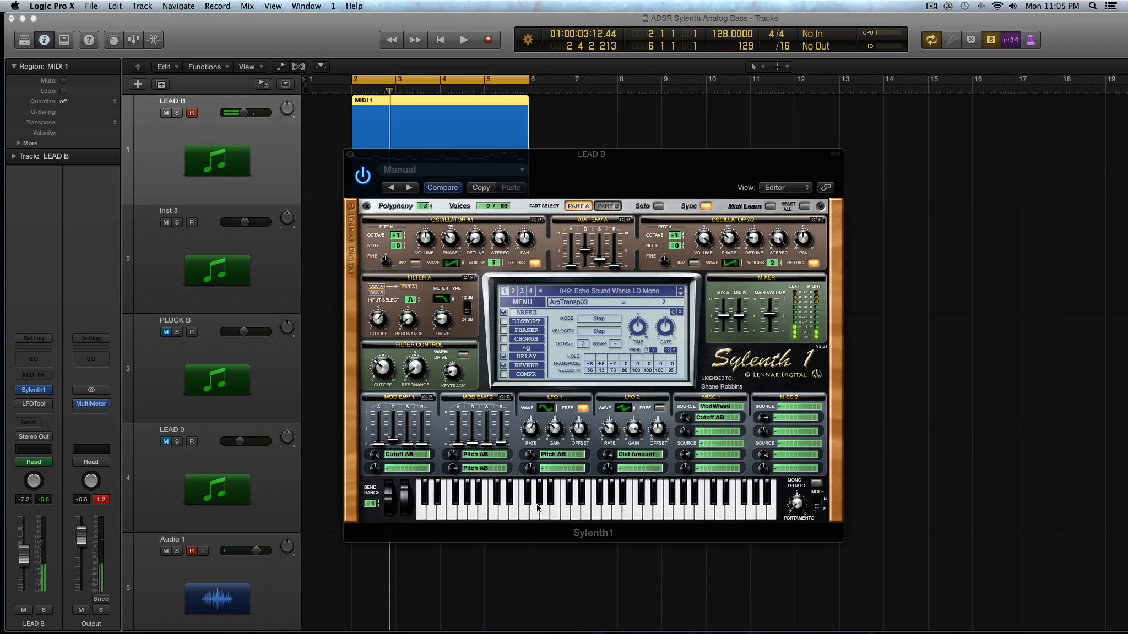
Step: Try the Key velocity option for the arpeggiator and return it to Step
click(579, 332)
click(606, 341)
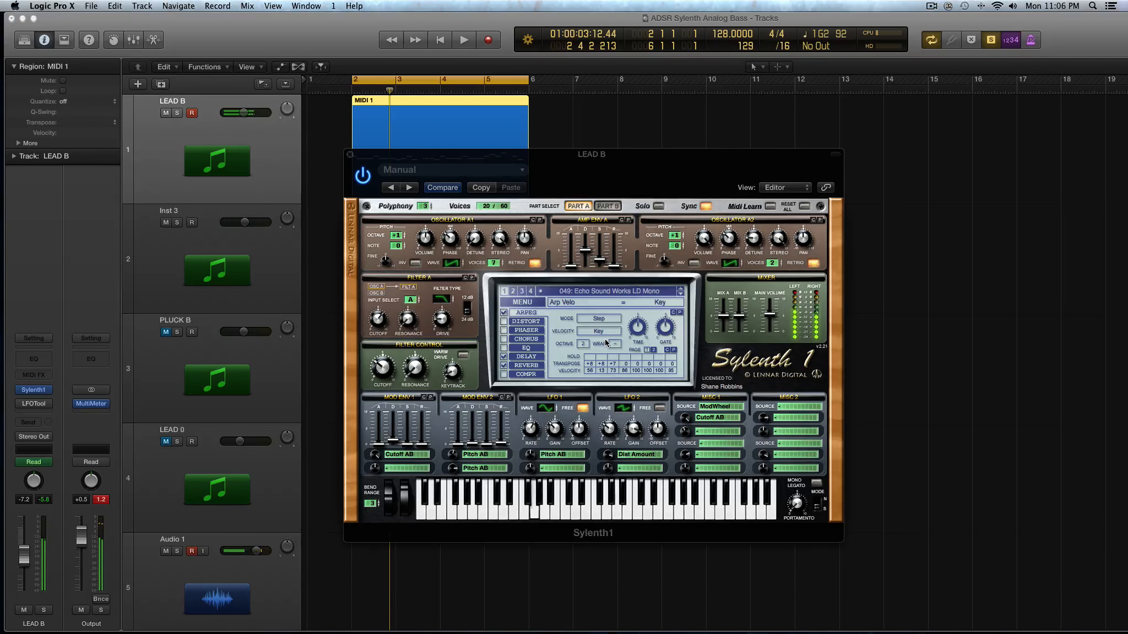
click(594, 331)
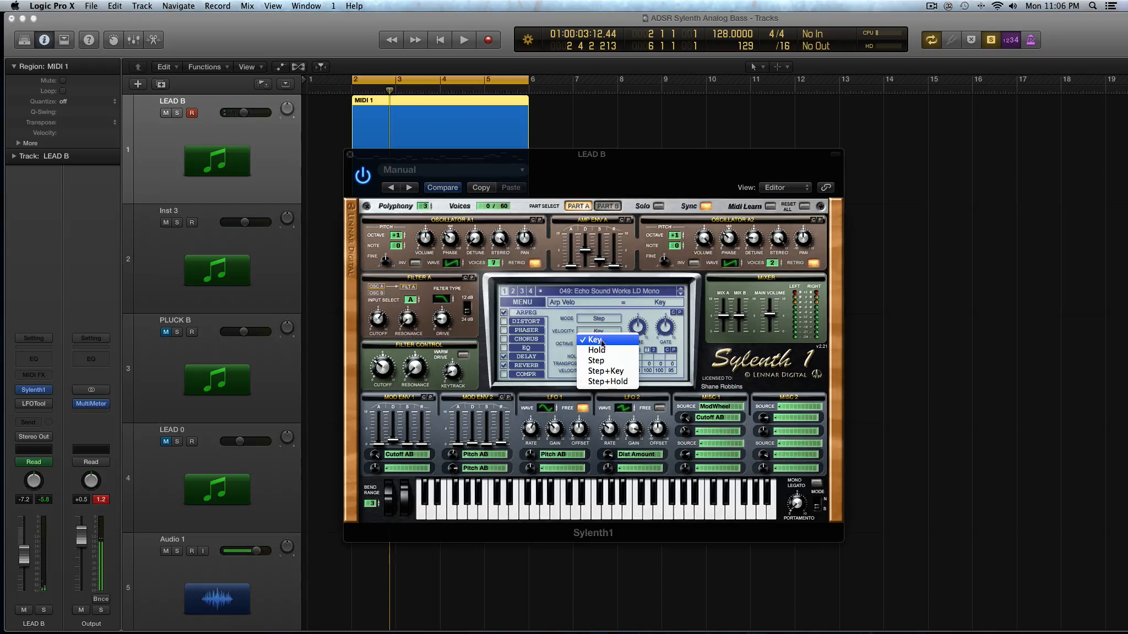
click(598, 360)
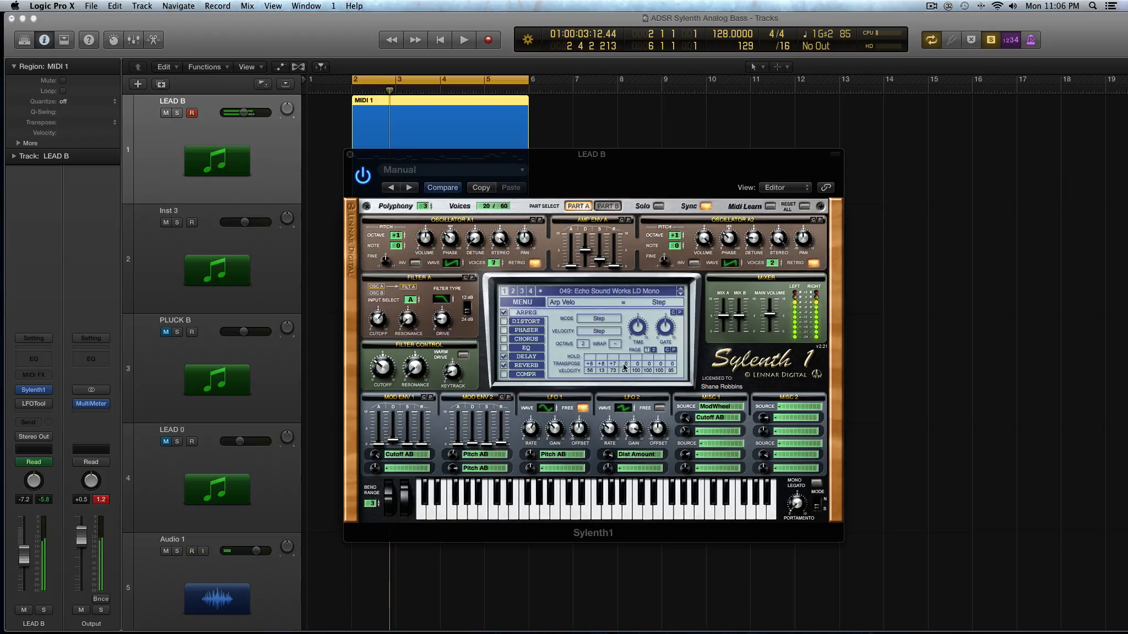
Step: Set the fourth arpeggiator step's transpose to +7 and the sixth step's velocity to 0
drag(627, 365, 624, 341)
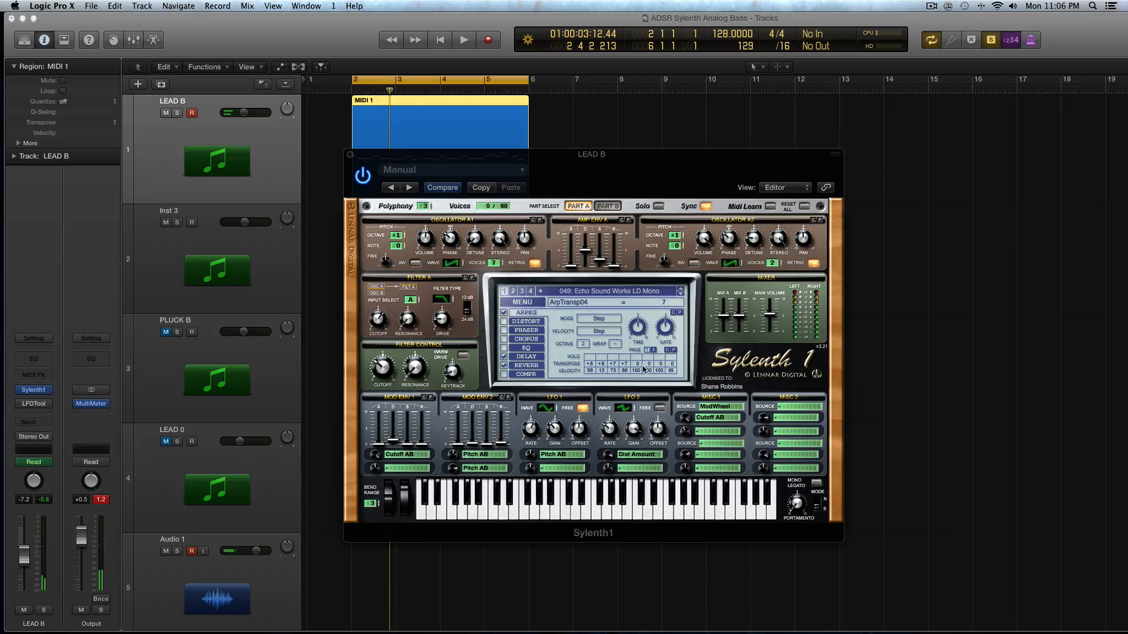
drag(651, 372, 651, 499)
Step: Set the arpeggiator's wrap to 7
drag(614, 344, 614, 301)
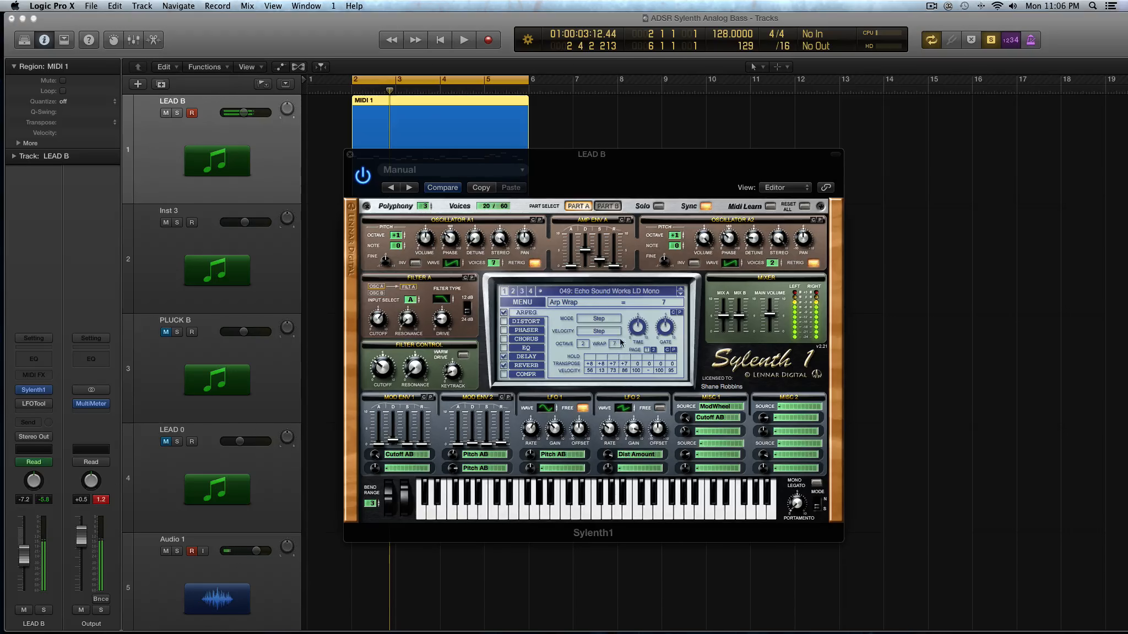
Step: Set the arpeggiator's octave to 1 and turn its wrap off
drag(580, 343, 580, 349)
drag(613, 345, 617, 342)
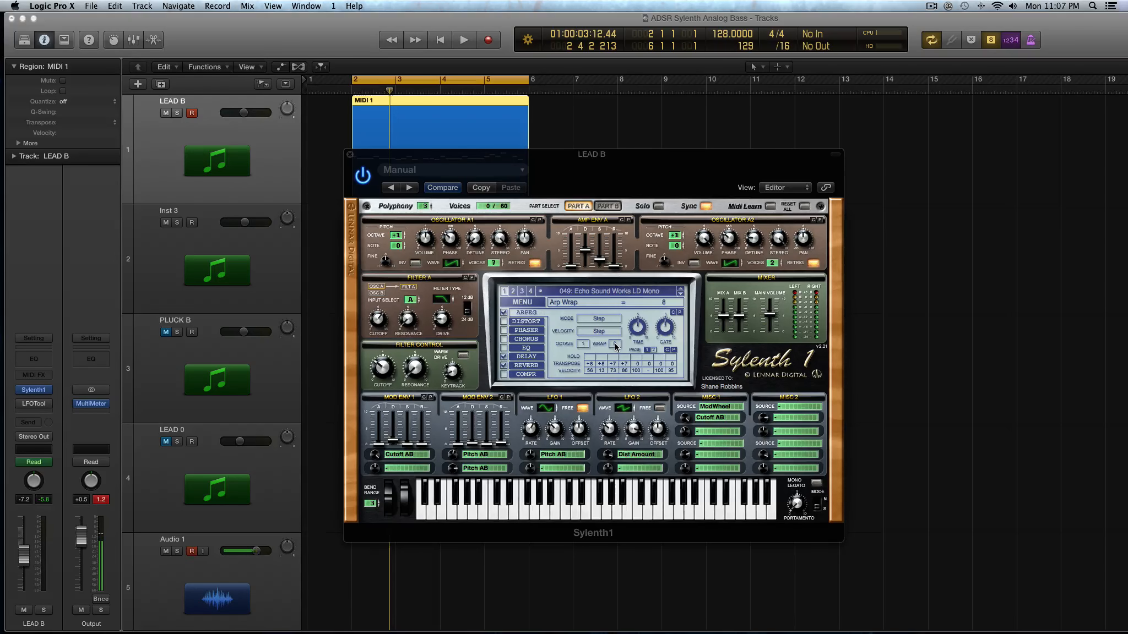
drag(616, 345, 619, 400)
Step: Adjust the arpeggiator's time, trying 1/8D
drag(637, 366, 662, 347)
click(648, 352)
click(644, 328)
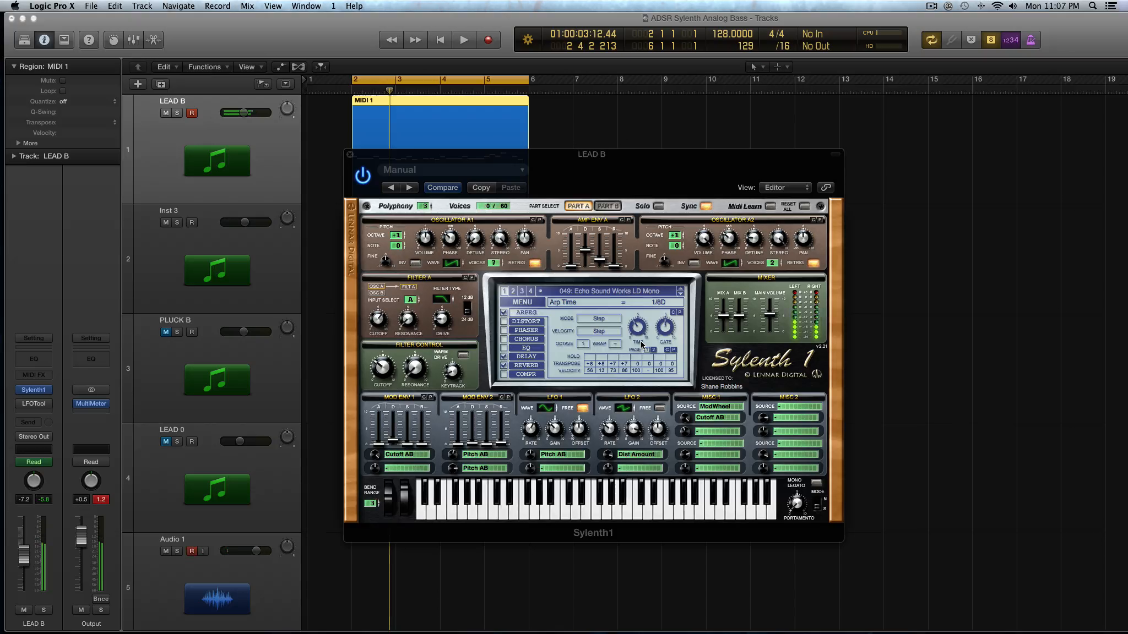
mouse_move(641, 336)
mouse_down()
mouse_move(636, 307)
mouse_move(660, 304)
mouse_move(659, 295)
mouse_move(639, 333)
mouse_up()
mouse_move(644, 329)
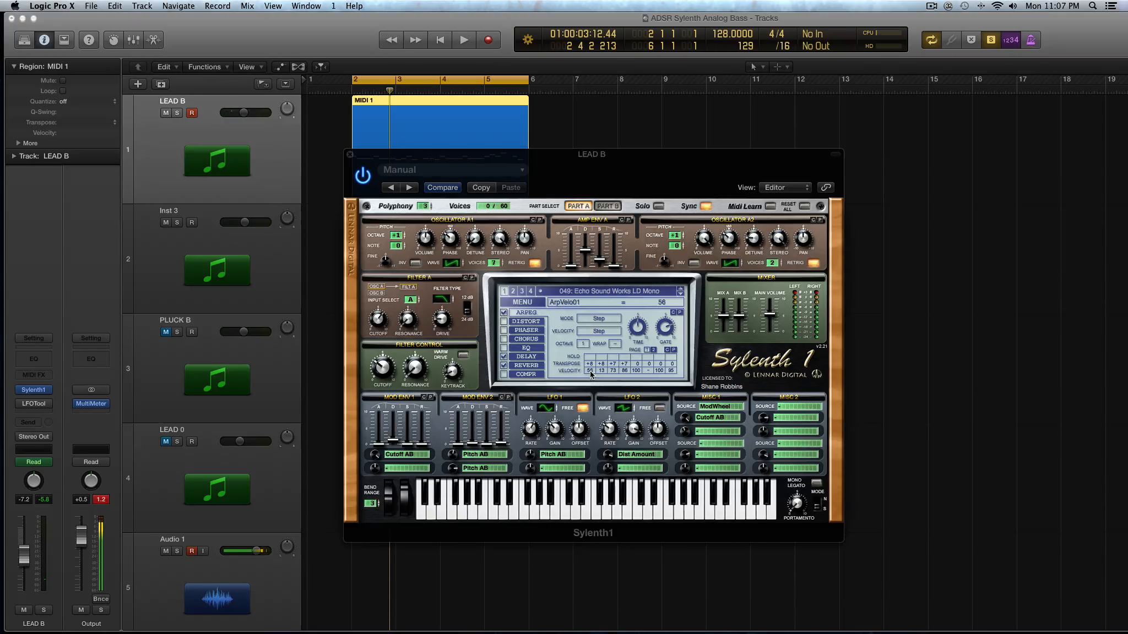
Step: Set the velocities of the first four arpeggiator steps to 127, 34, 127 and 63
drag(591, 375, 617, 372)
drag(591, 370, 573, 263)
drag(615, 376, 597, 268)
drag(629, 375, 626, 378)
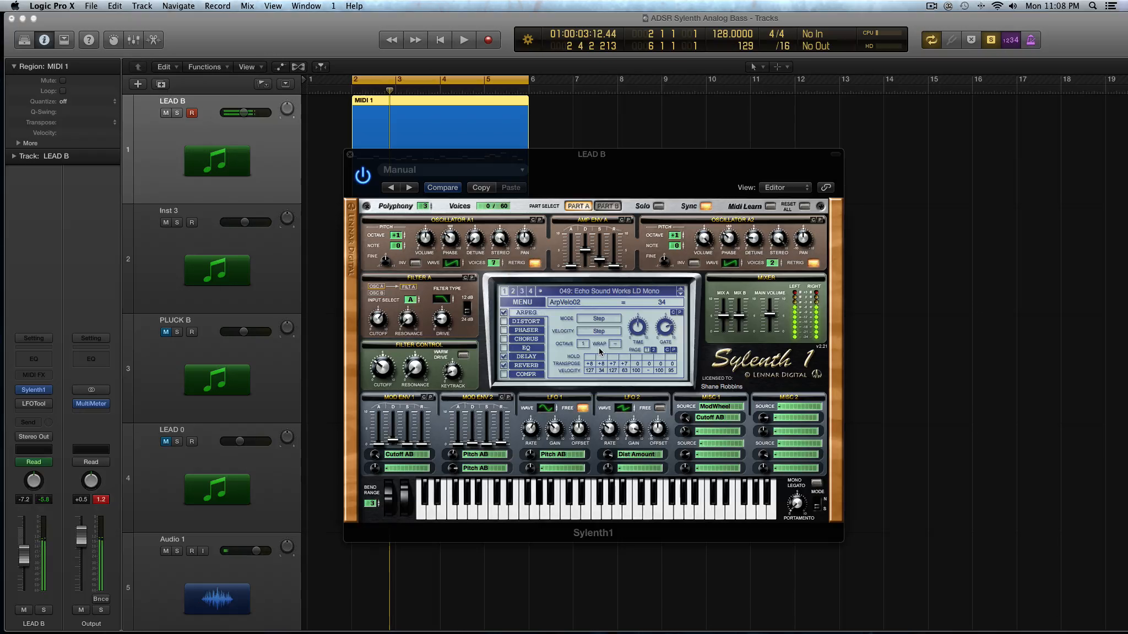
Step: Turn on hold for arpeggiator steps 1, 3 and 5, and set the velocity option to Step+Hold
click(590, 357)
click(612, 358)
click(638, 357)
click(608, 331)
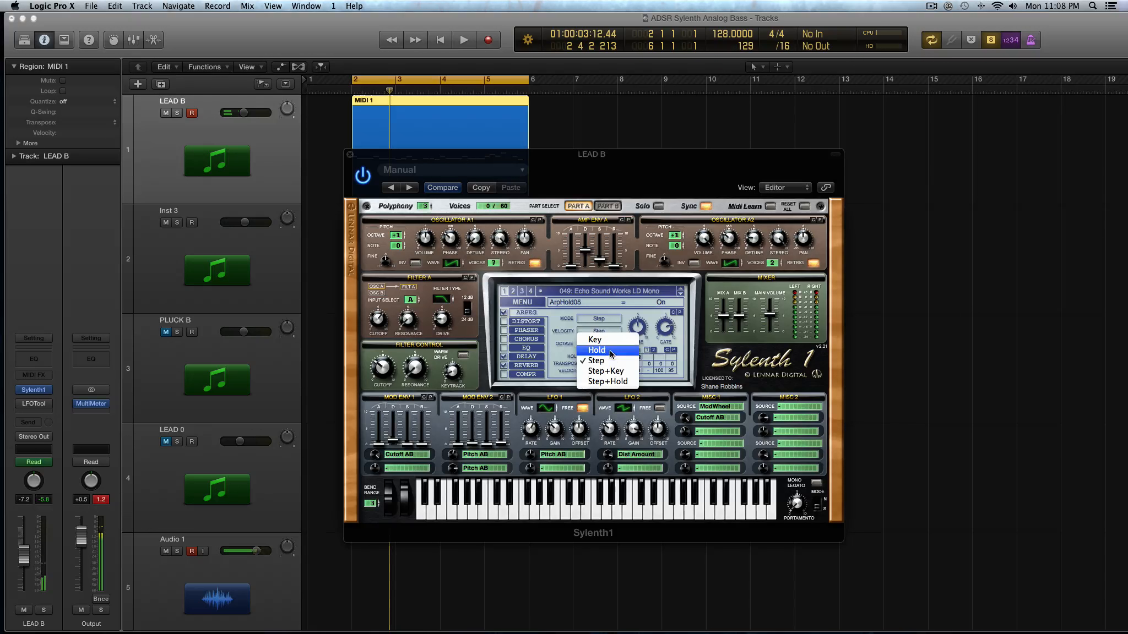
click(618, 381)
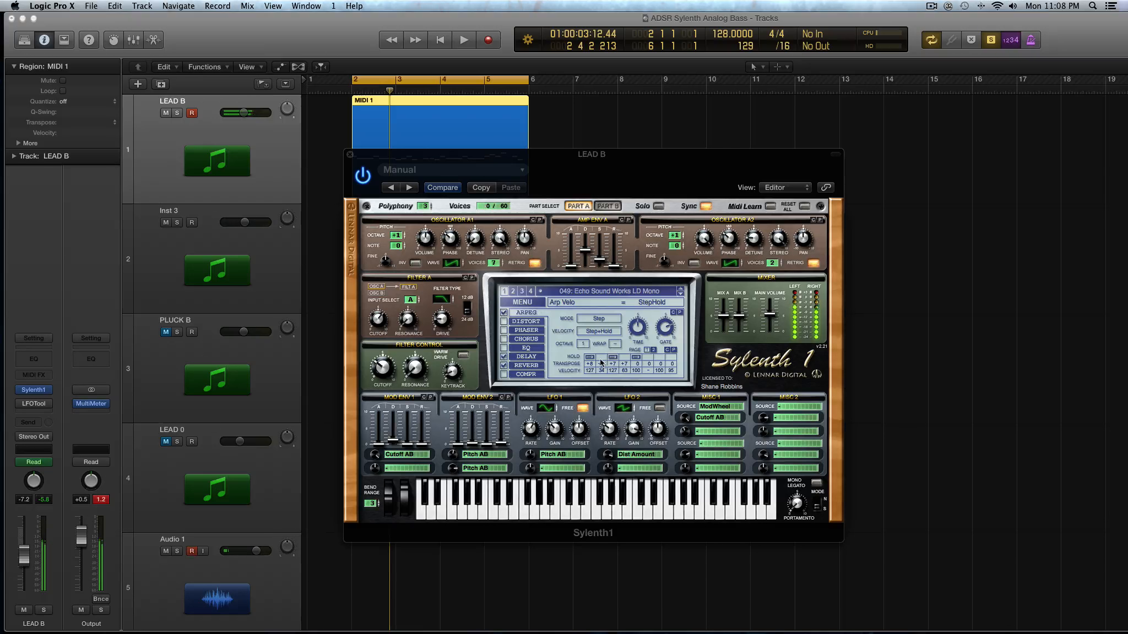
Step: Compare the arpeggiator's Step velocity option with Step+Hold, ending on Step+Hold
click(597, 332)
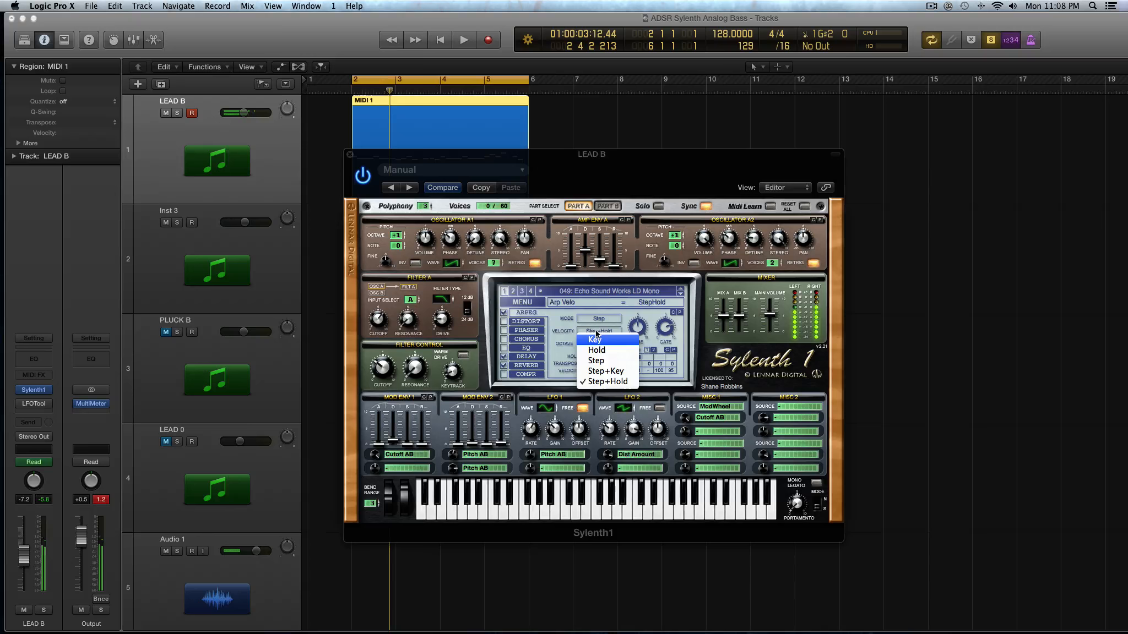
click(613, 363)
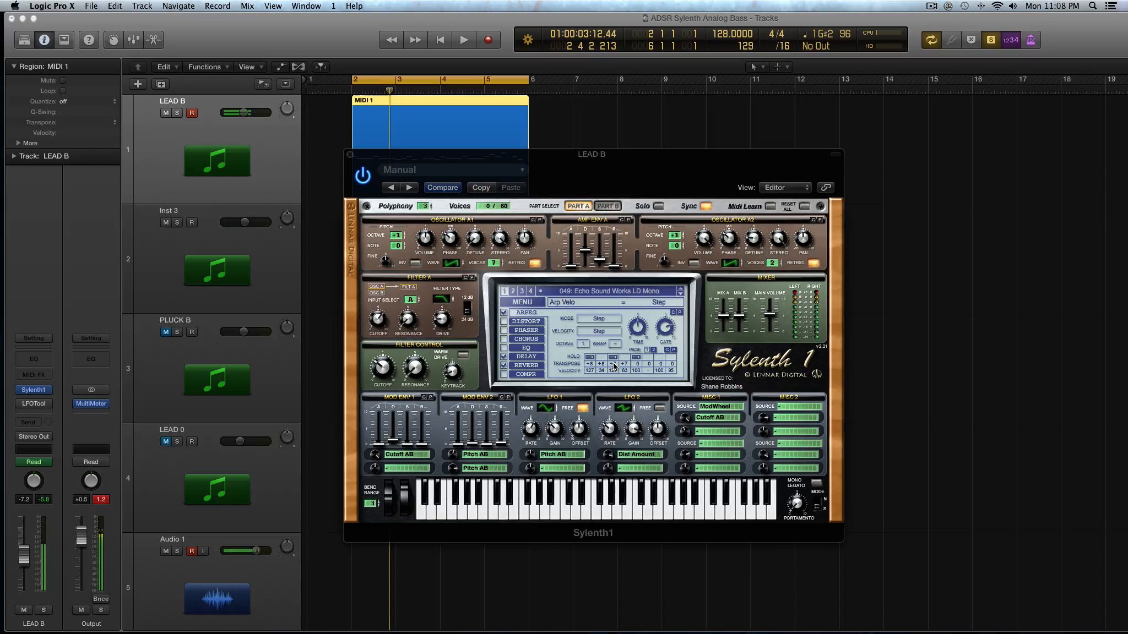
click(599, 331)
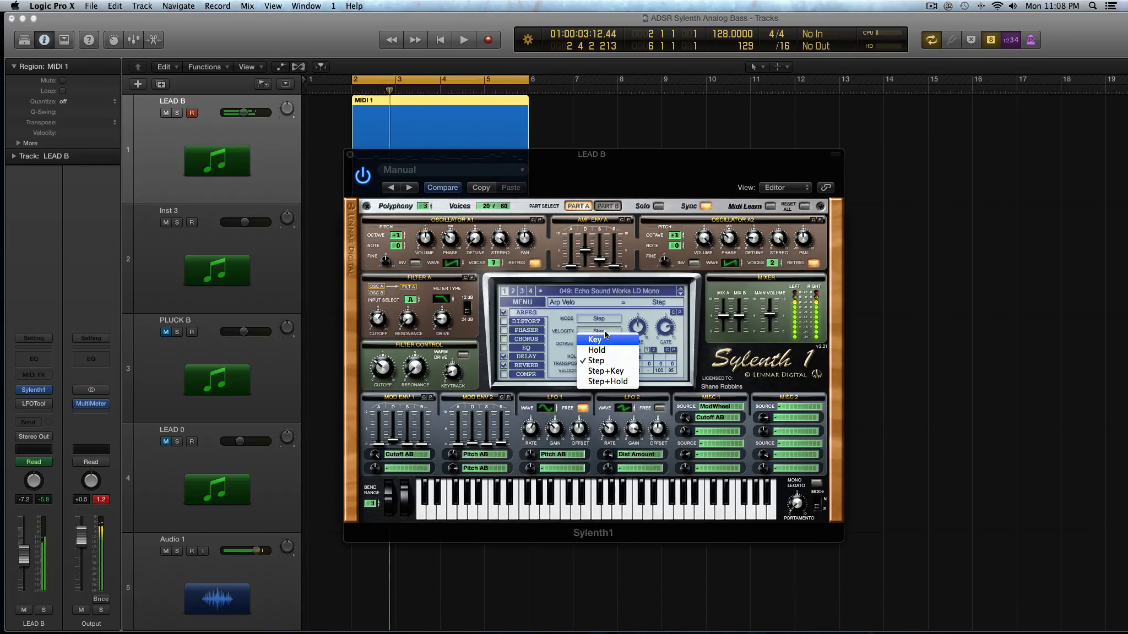
click(618, 381)
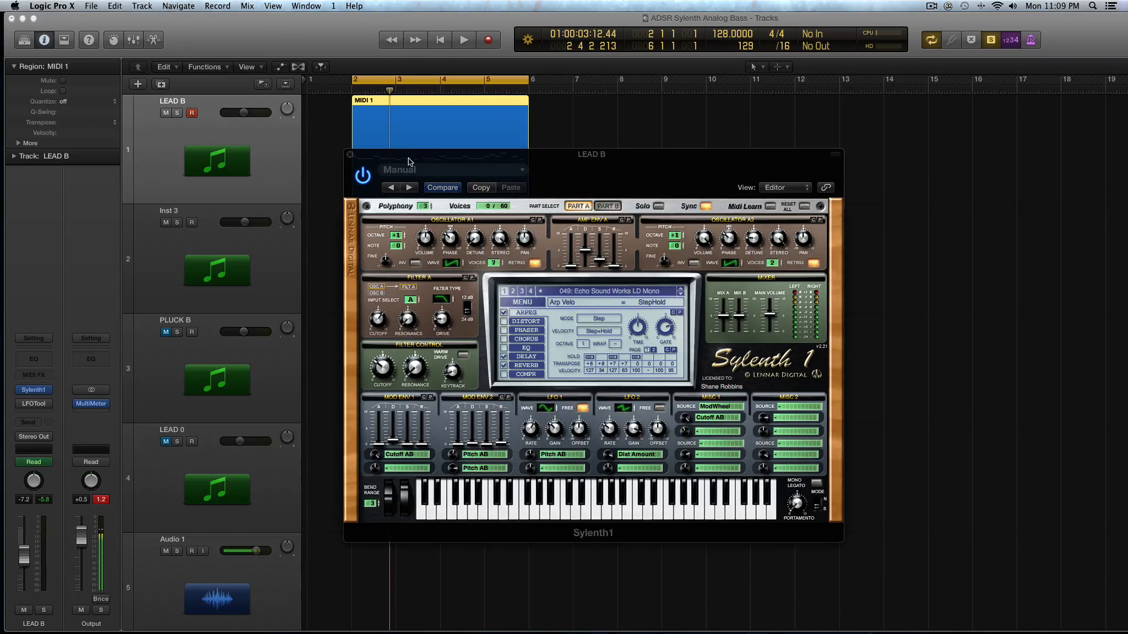
Step: Move the plug-in window clear of the MIDI regions and view the MISC 1 modulation sources, including Step Velocity, without choosing one
drag(400, 161, 765, 175)
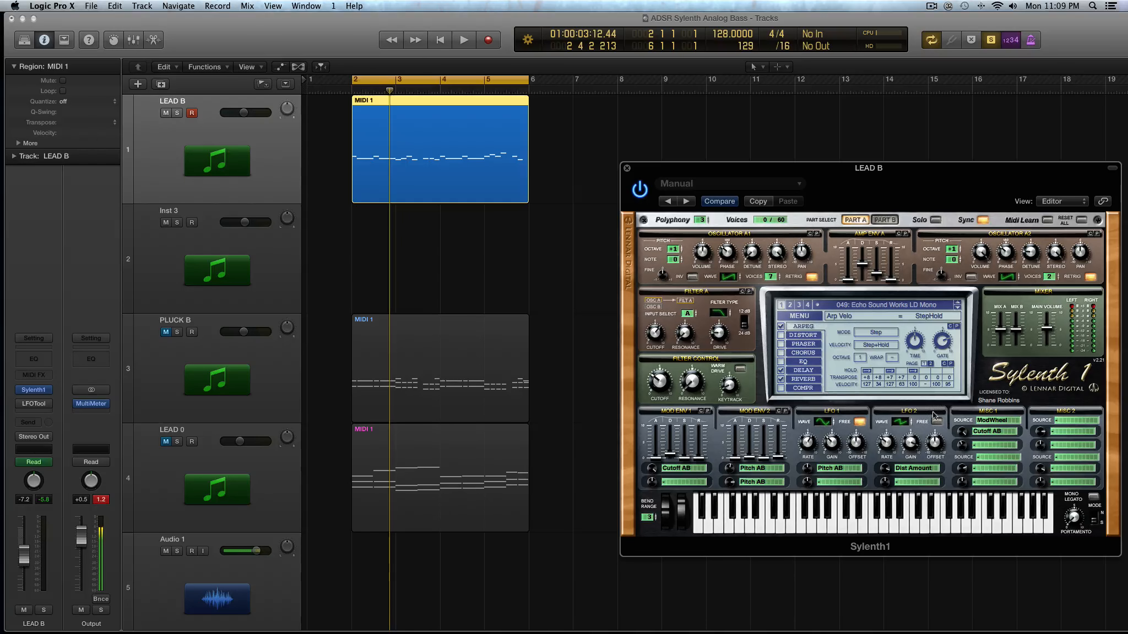
click(1004, 449)
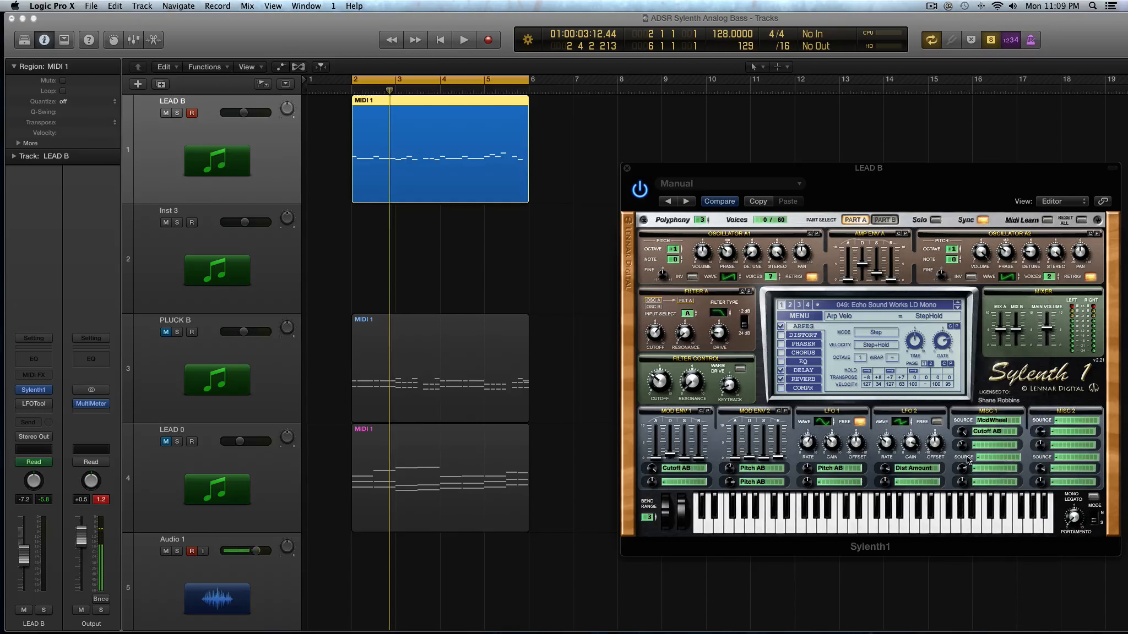
click(983, 441)
click(983, 457)
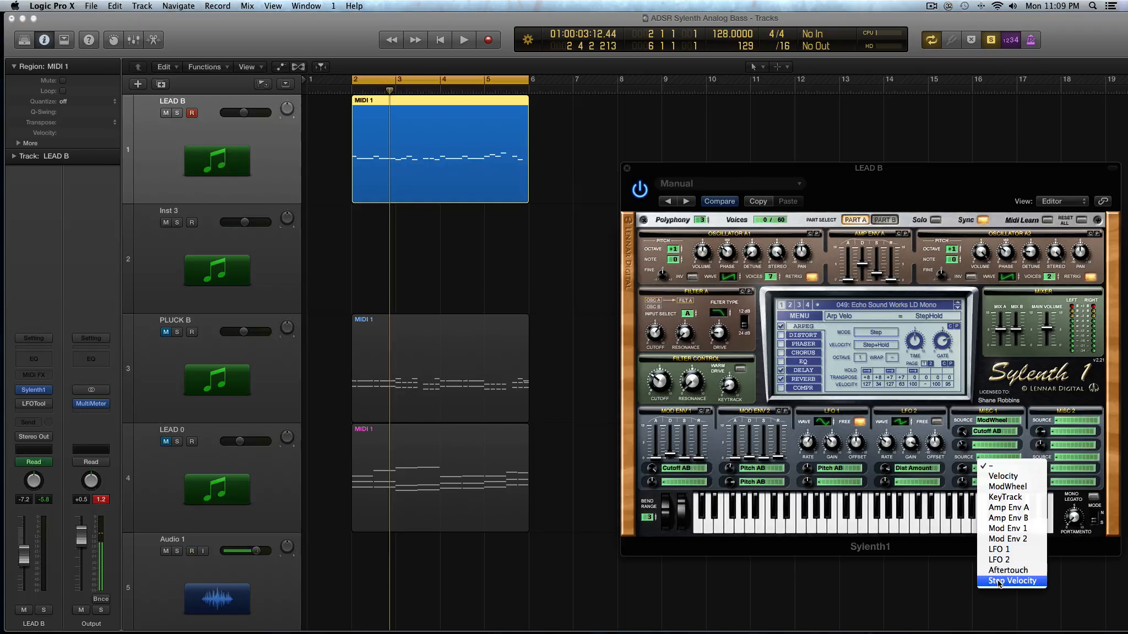
click(835, 370)
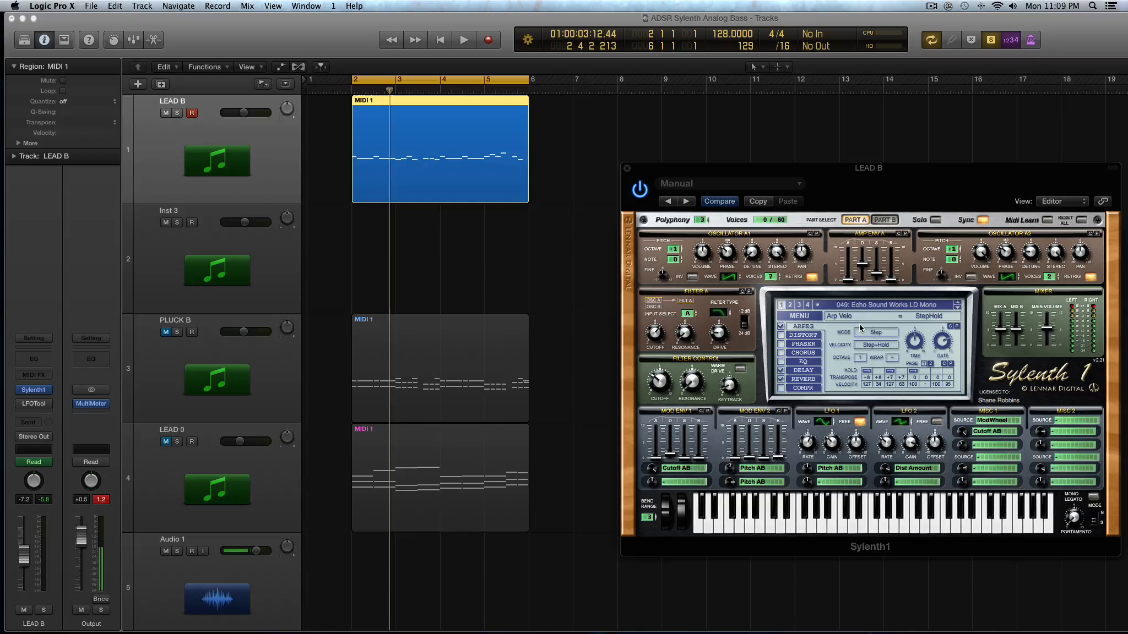
Step: Set the arpeggiator's mode to Chord, review the other modes without changing it, and deselect the MIDI region
click(883, 344)
click(880, 334)
click(873, 333)
click(881, 436)
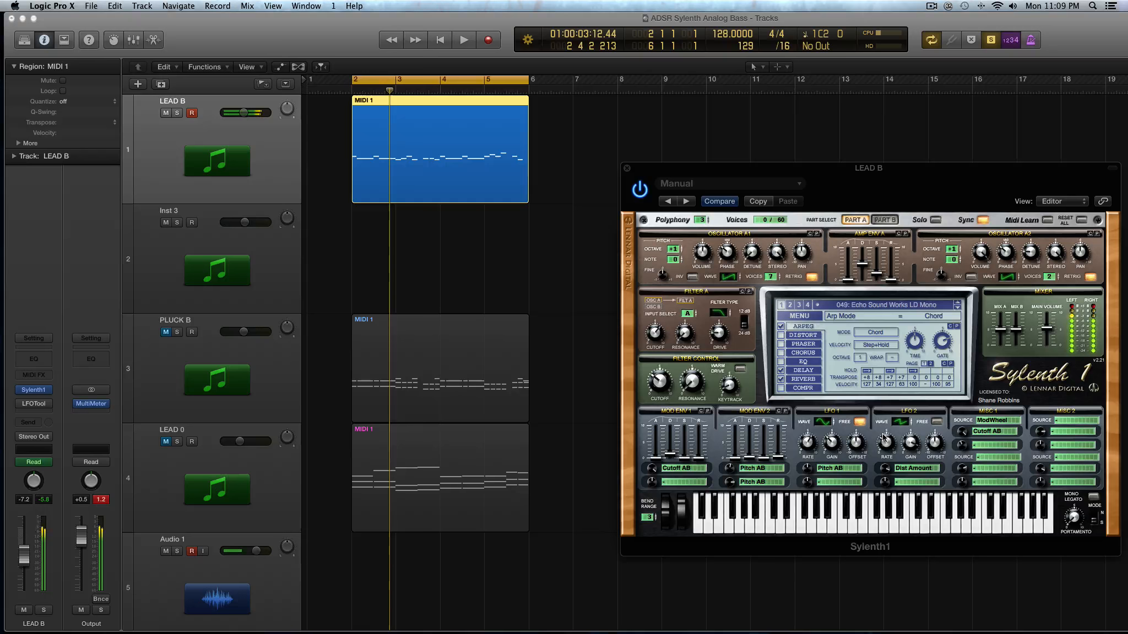
click(889, 336)
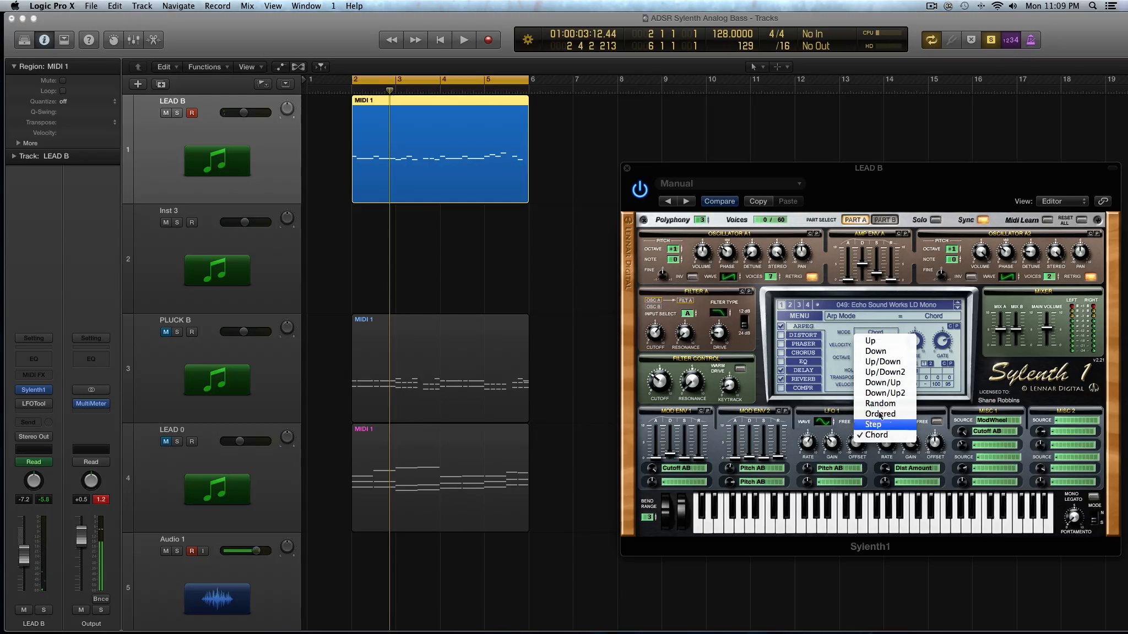
click(840, 356)
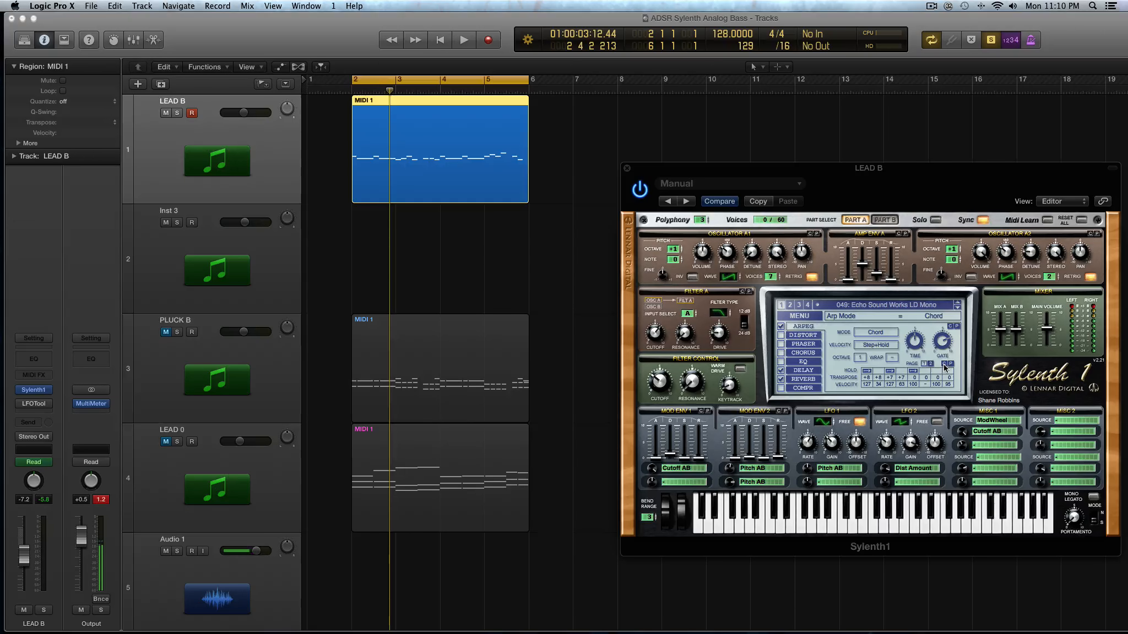
click(898, 132)
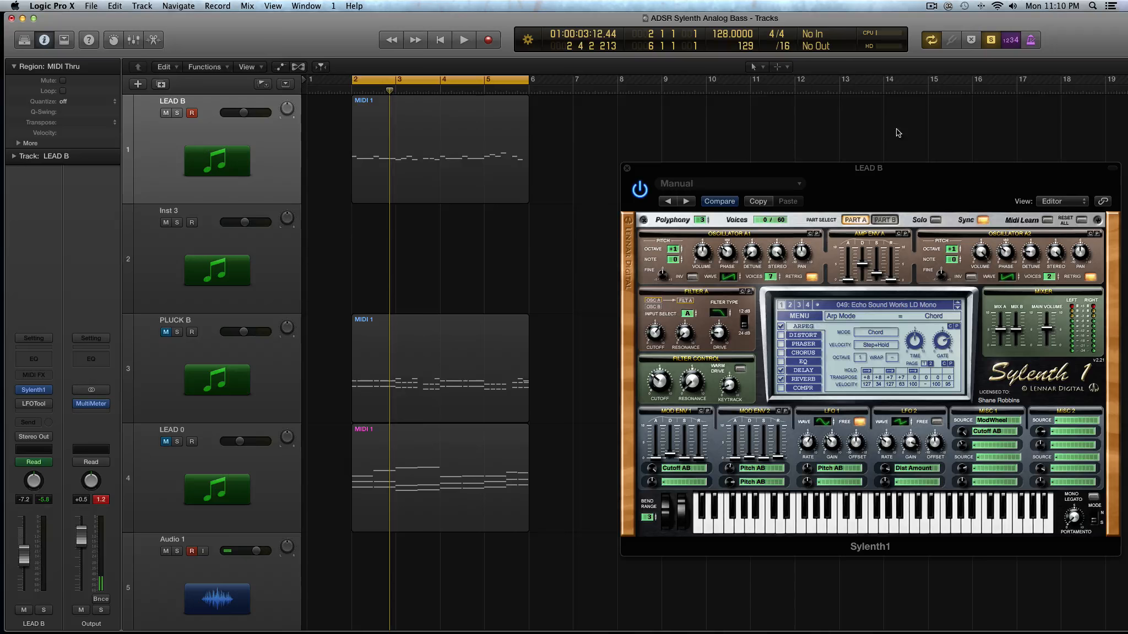
Step: Show the distortion settings, switch the arpeggiator off and switch the distortion on
click(799, 344)
click(794, 337)
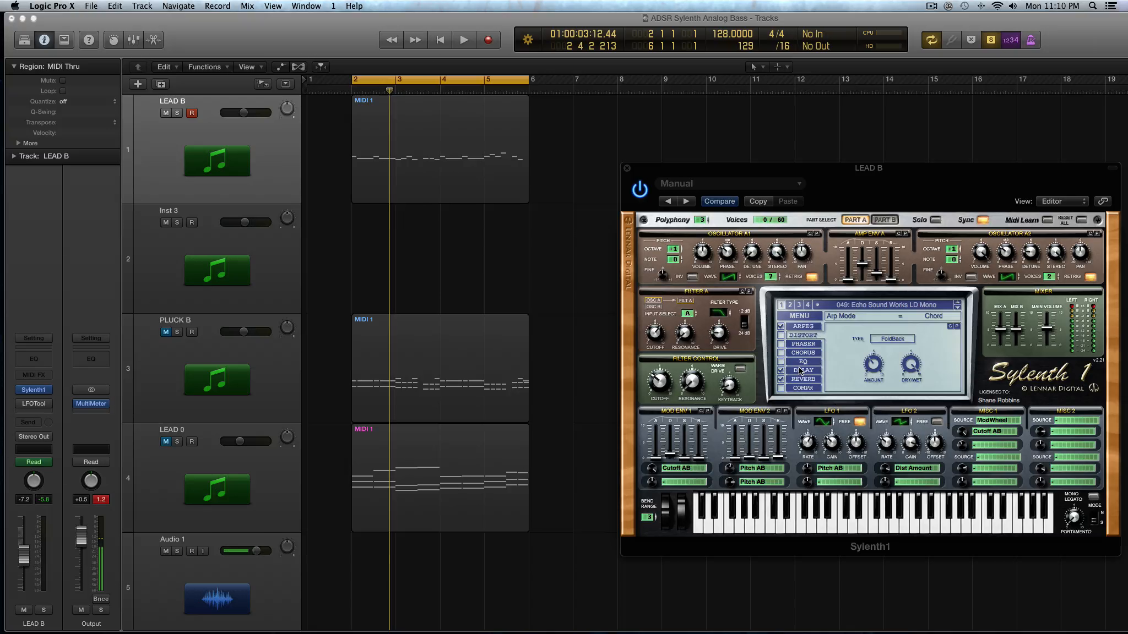
click(781, 327)
click(781, 335)
Step: Review the distortion types and choose OverDrive
click(883, 340)
click(886, 339)
click(888, 339)
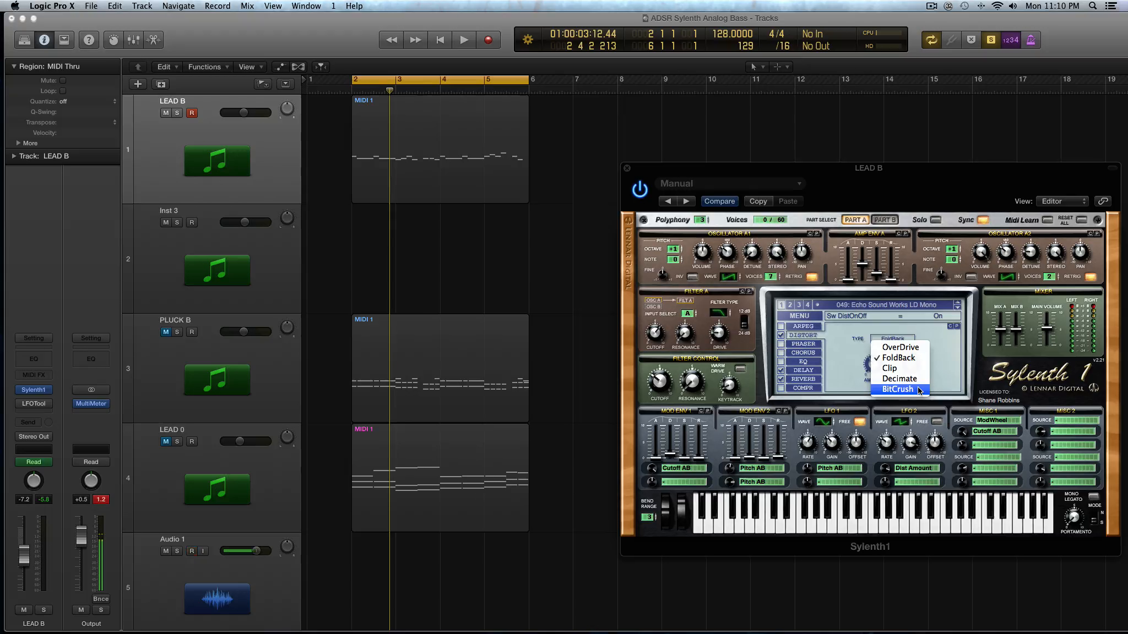
click(892, 347)
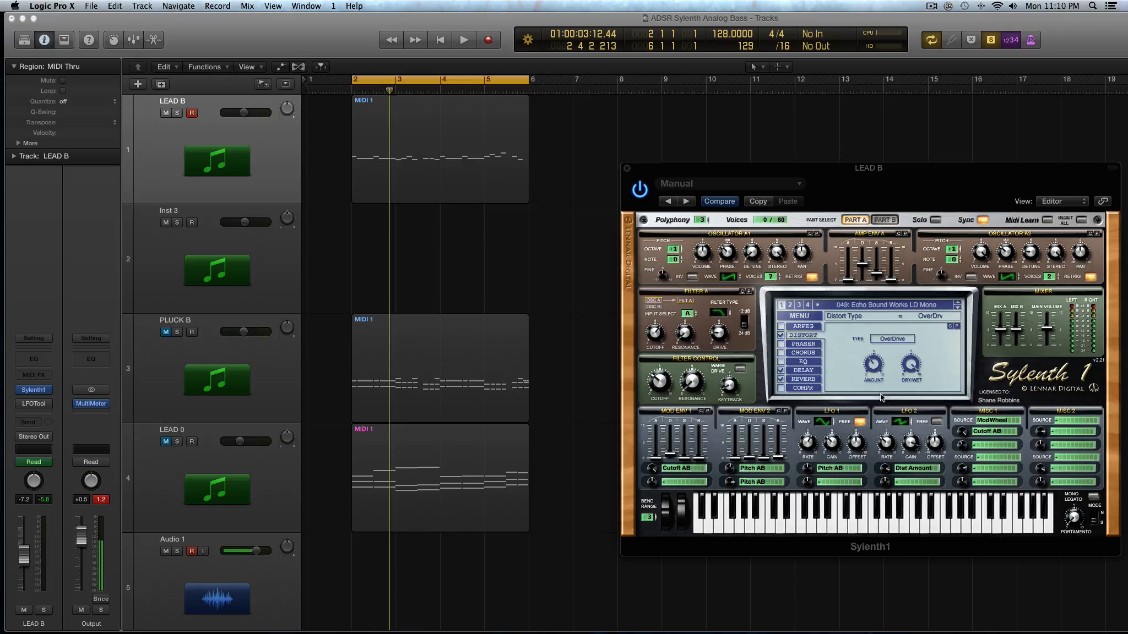
Step: Play the LEAD B region through the overdrive with the distortion amount set to 10.00, and stop playback
click(427, 173)
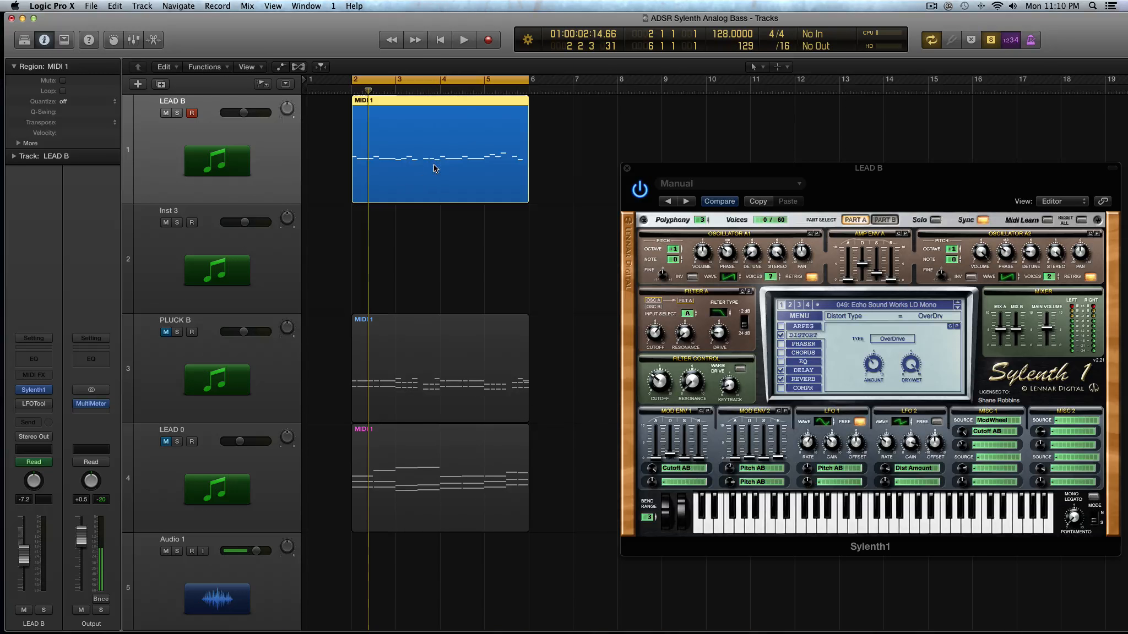
key(space)
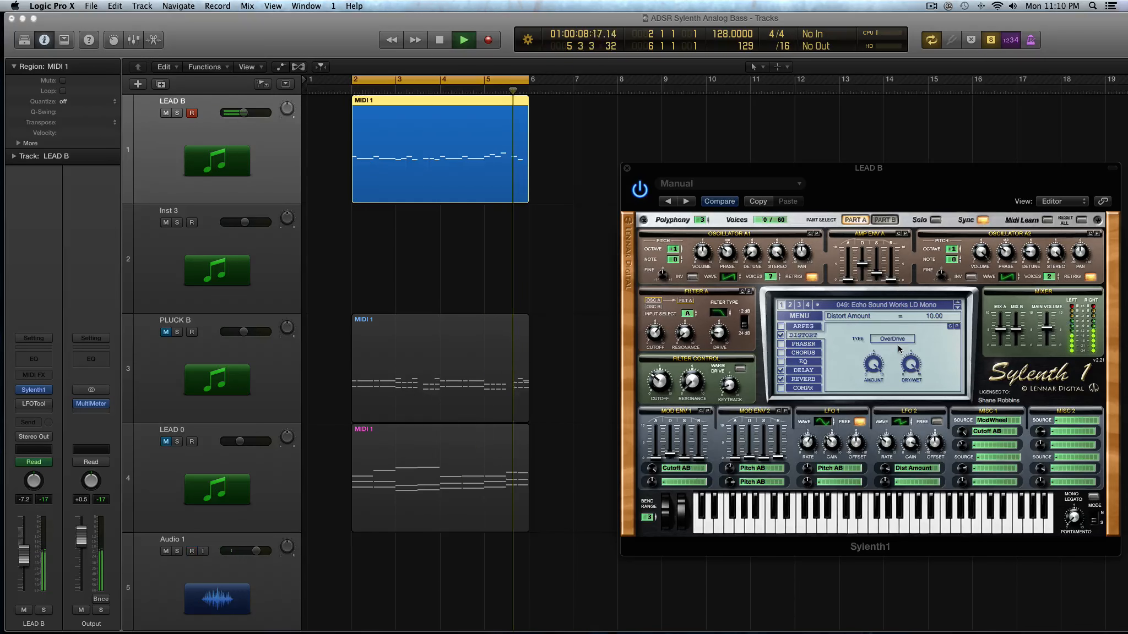
key(space)
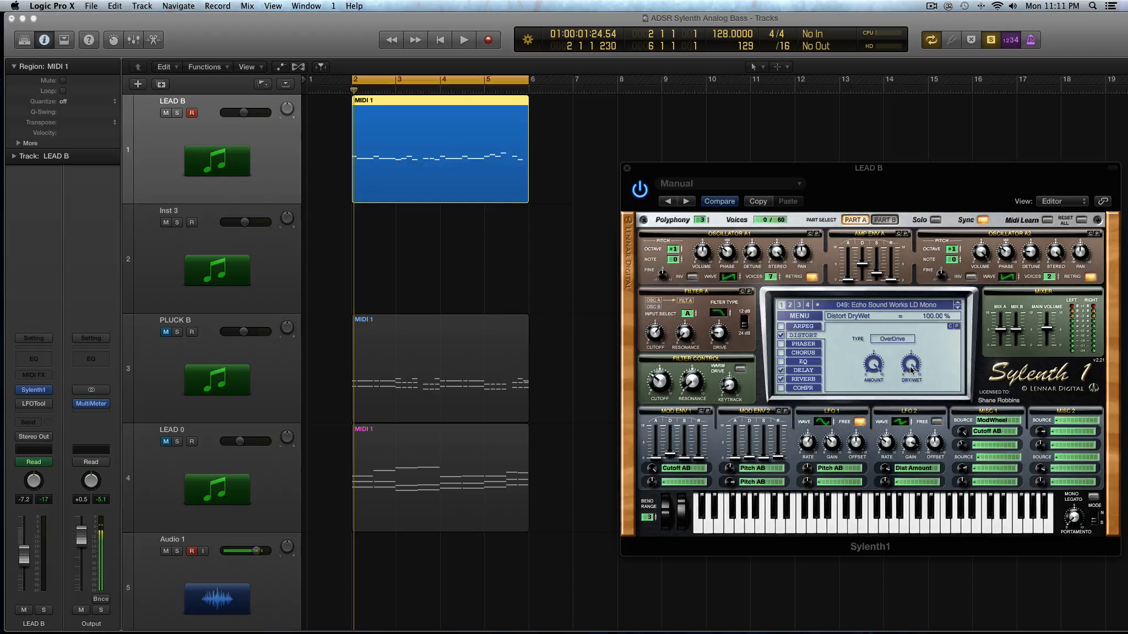
Step: Try the distortion's dry/wet mix at about 75% and return it to 100%
drag(910, 365, 906, 323)
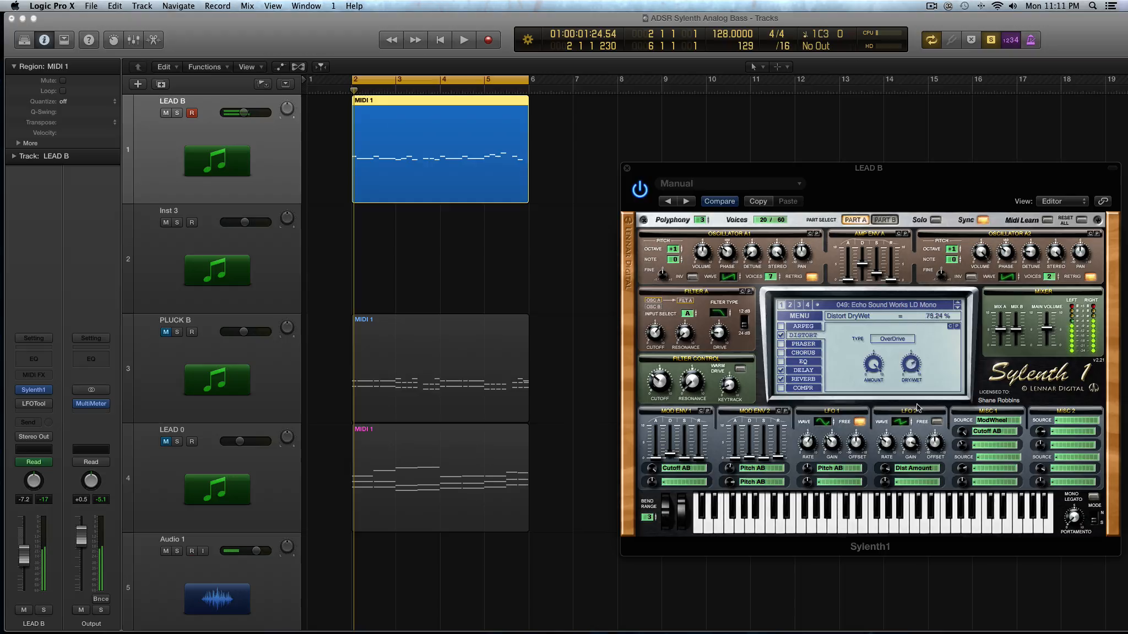
drag(909, 364, 913, 371)
drag(913, 371, 911, 322)
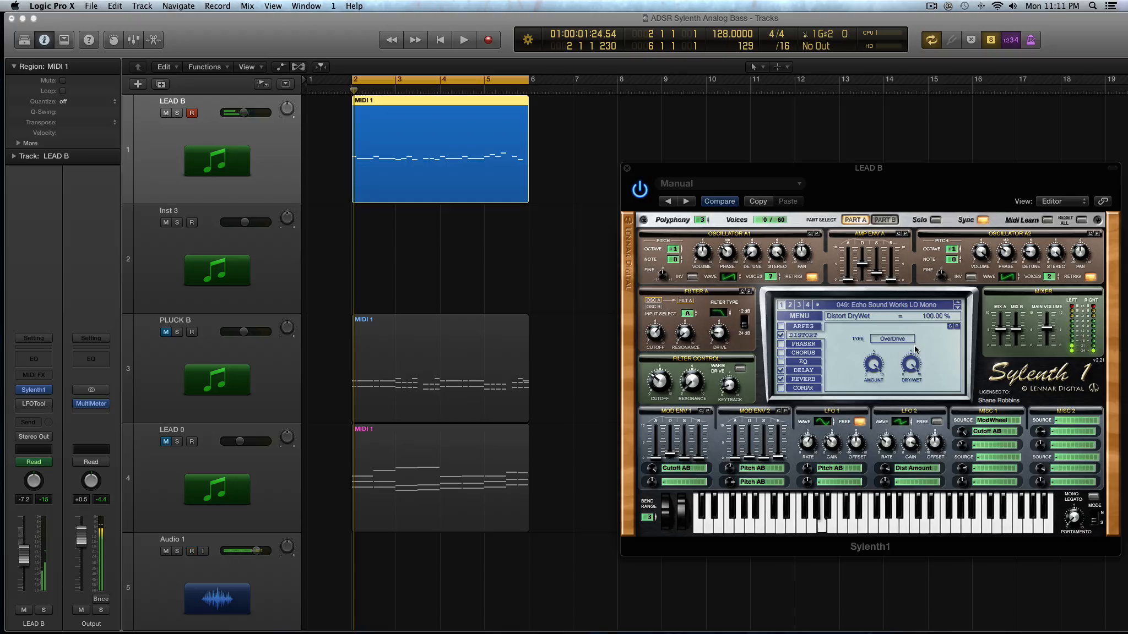
Step: Change the distortion type to FoldBack and start playing the LEAD B region
click(902, 337)
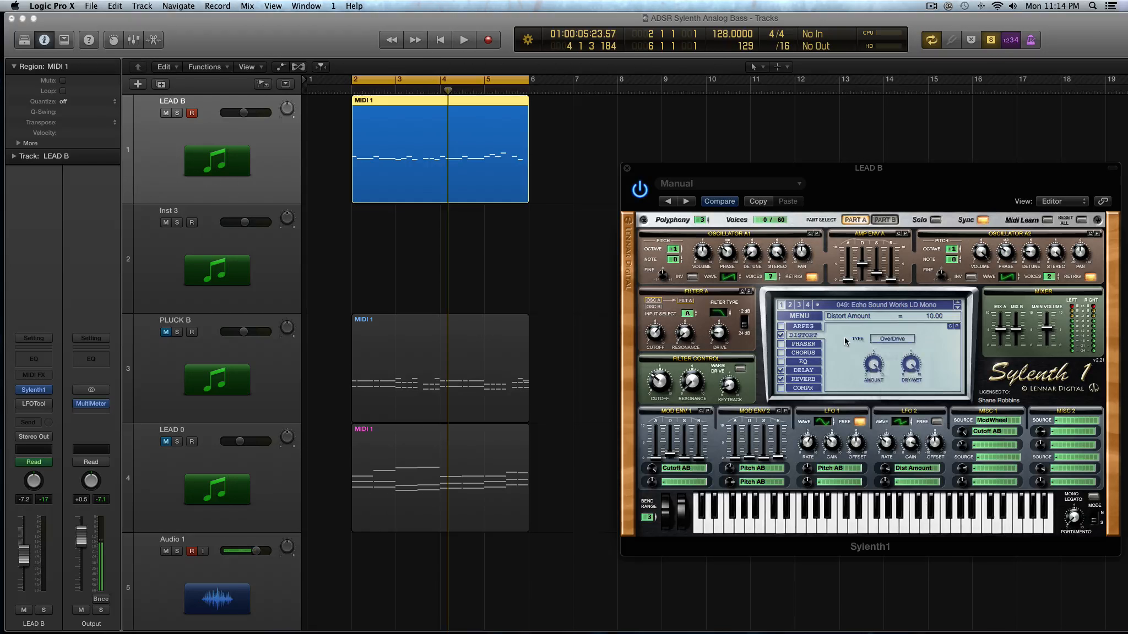
click(876, 340)
click(890, 359)
key(space)
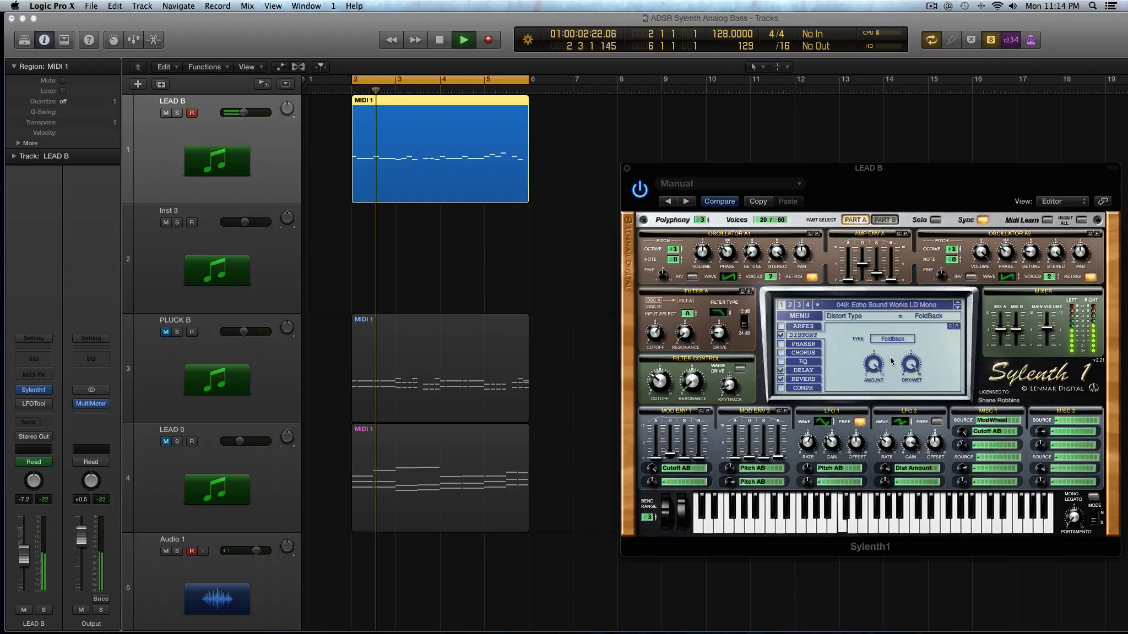
Step: Adjust the FoldBack distortion's dry/wet mix, set its amount to 10.00, and stop playback
drag(912, 366, 893, 329)
drag(875, 366, 879, 338)
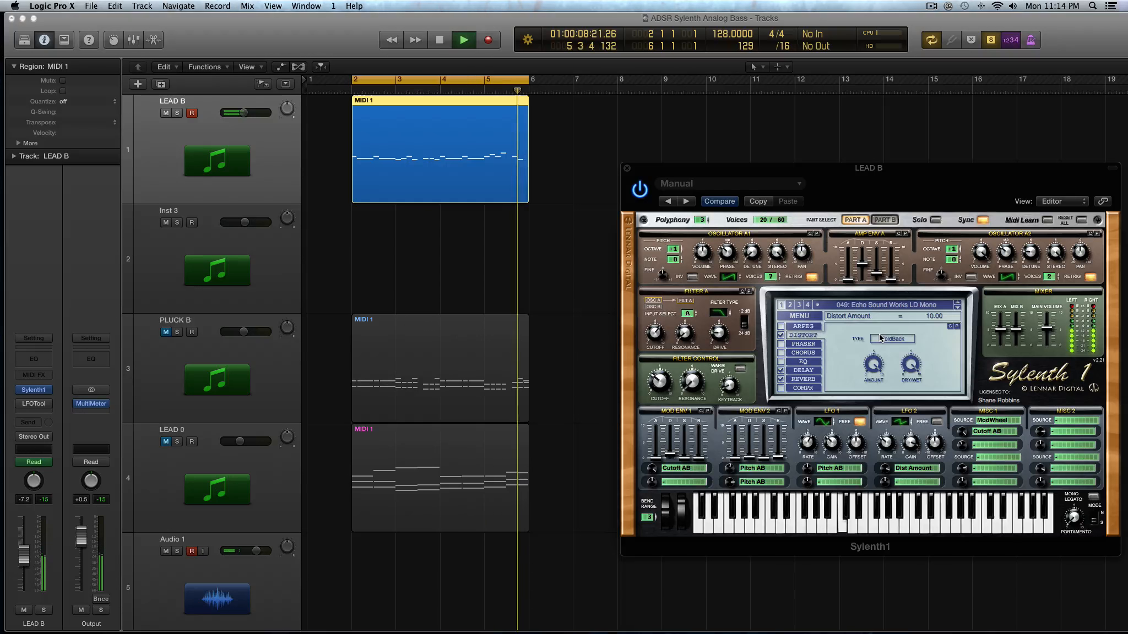
key(space)
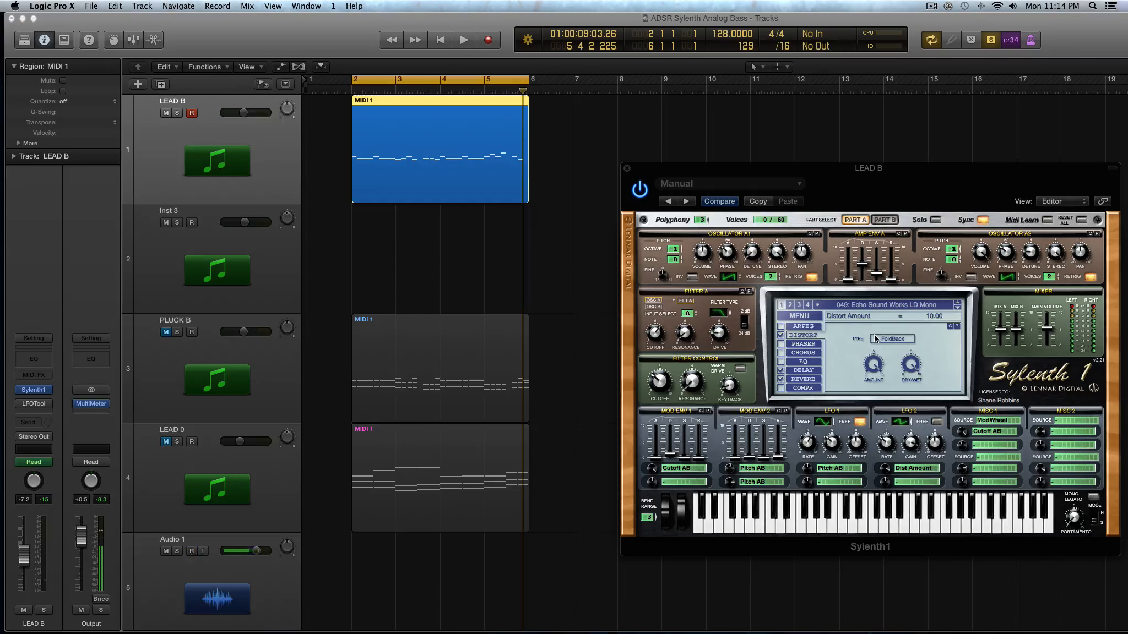
Step: Change the distortion type to Clip, adjust its amount, and play the region with dry/wet at about 78%
click(879, 339)
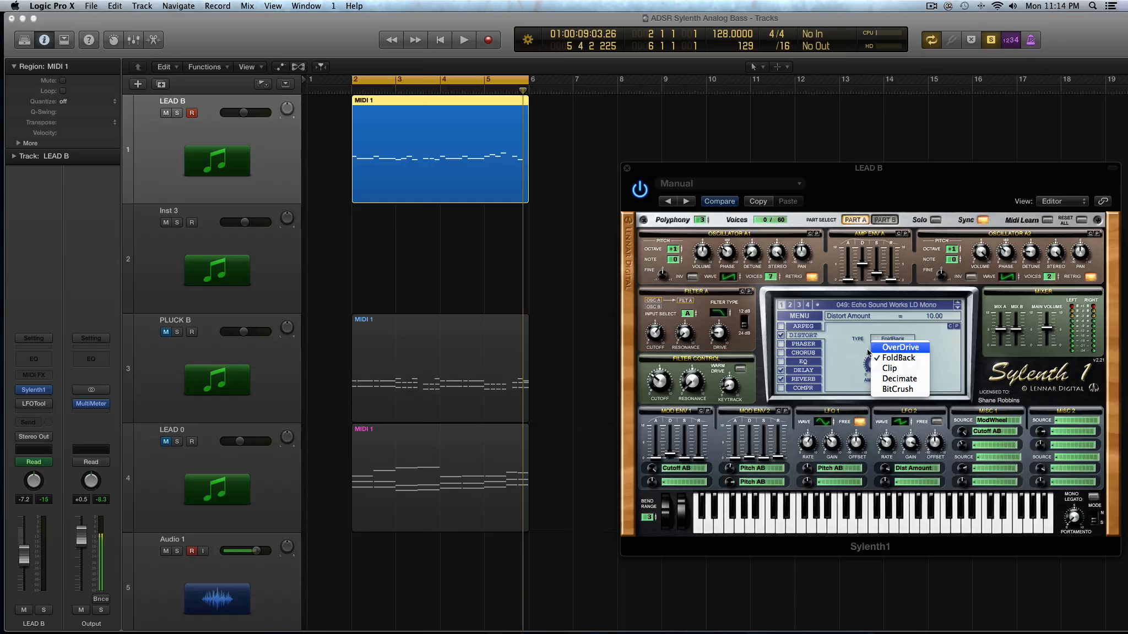
click(890, 370)
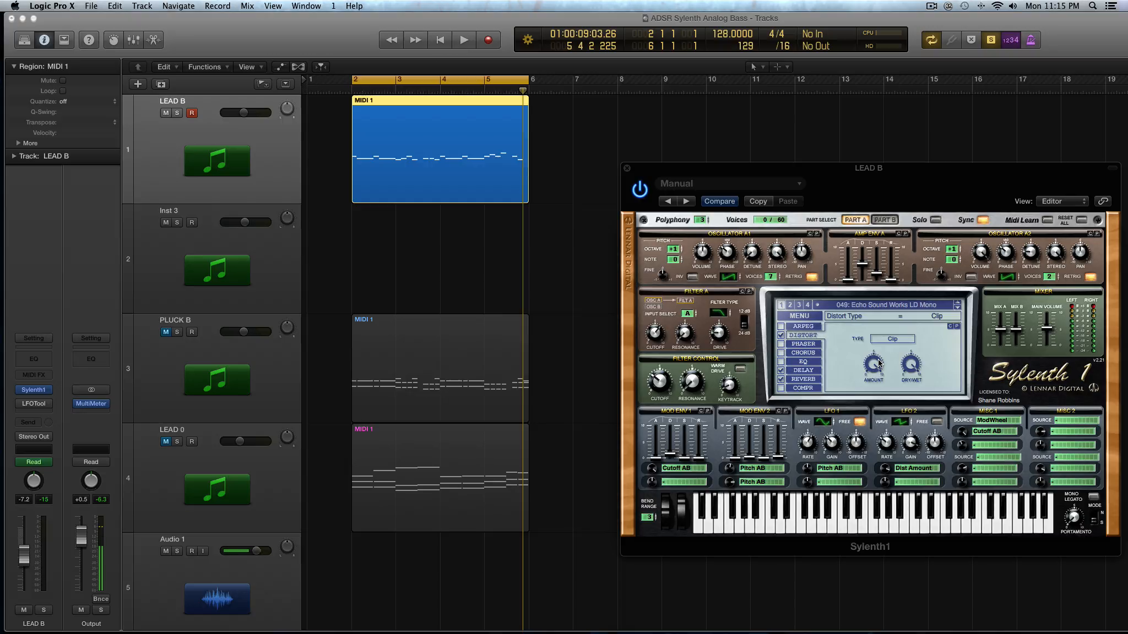
drag(879, 363, 876, 346)
key(space)
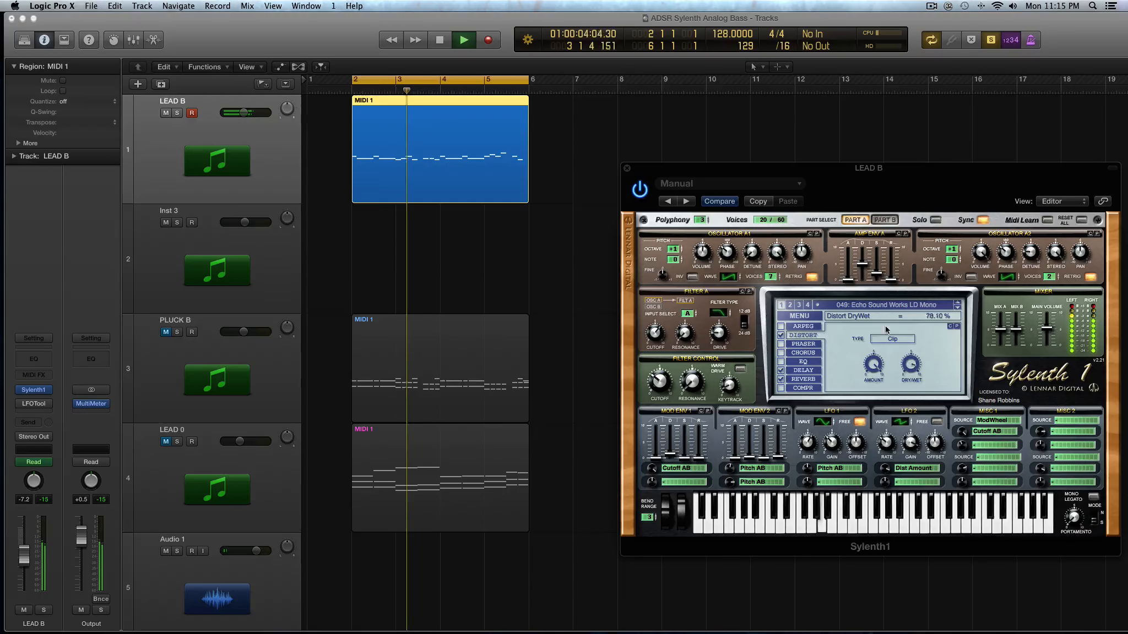
Step: Clear LFO 2's Dist Amount modulation destination and set the distortion amount to 10.00
click(913, 469)
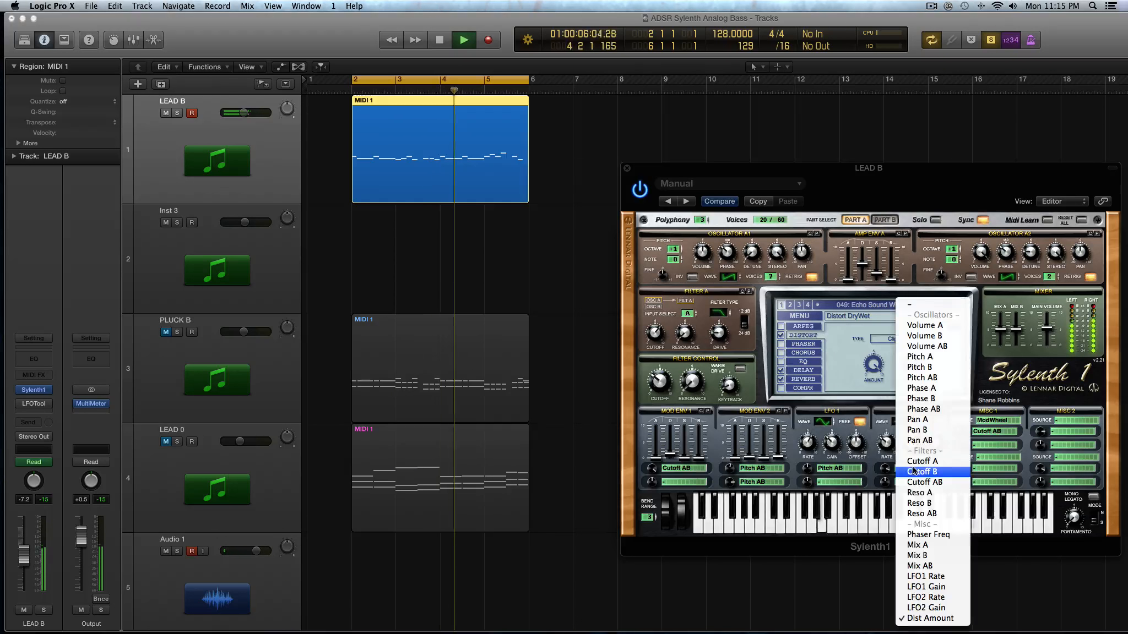
click(926, 304)
click(872, 373)
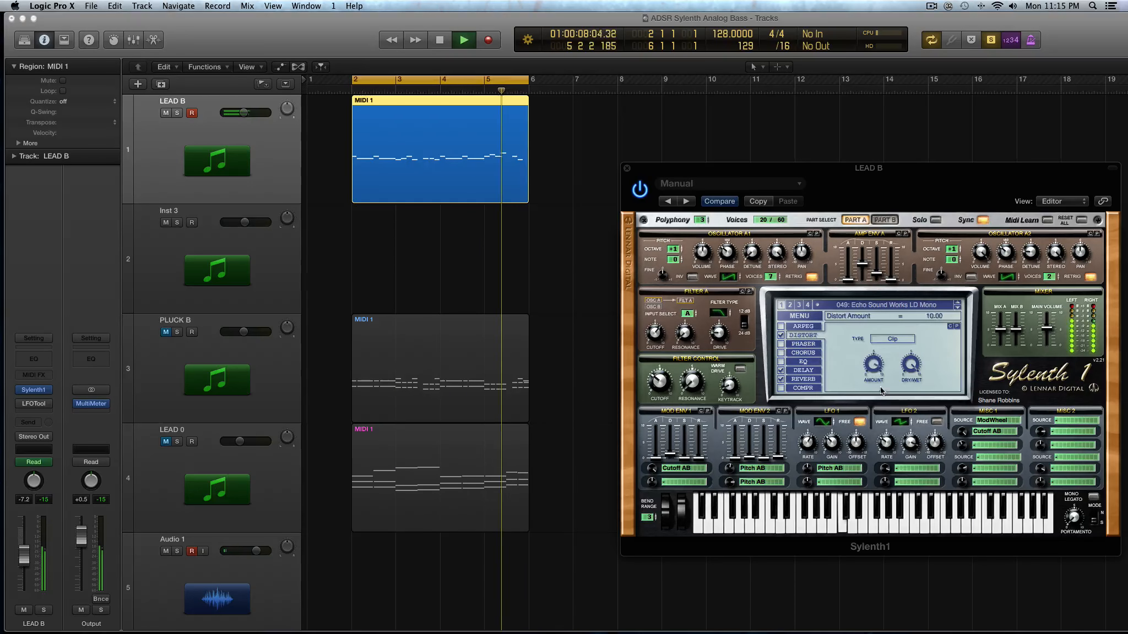
Step: Stop playback, change the distortion type to Decimate, and play the LEAD B region again
drag(940, 544, 883, 330)
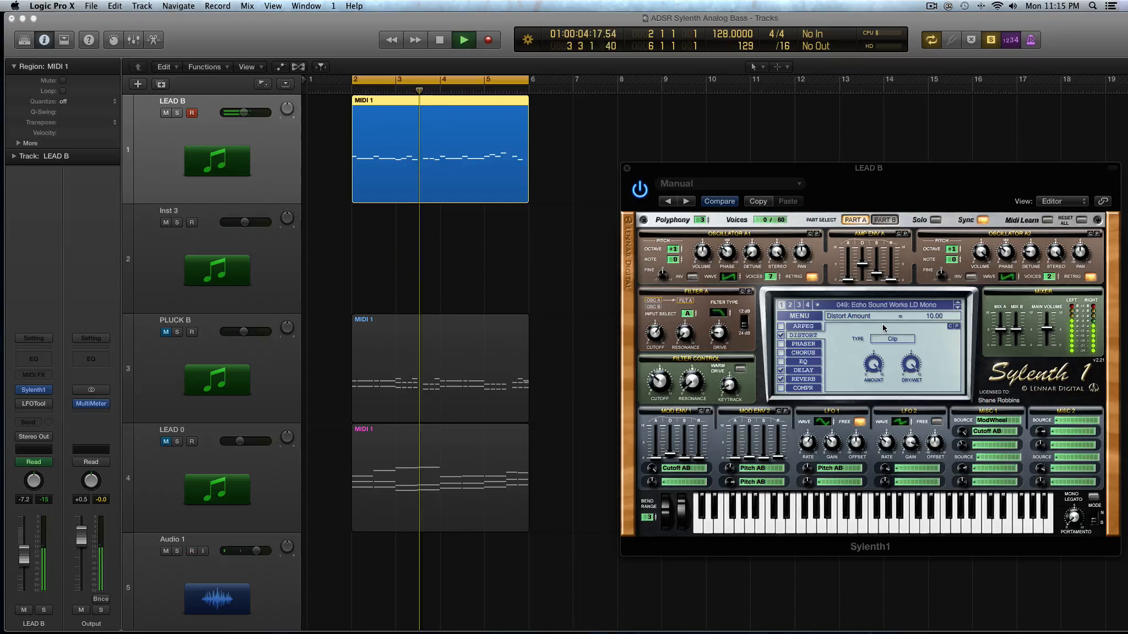
key(space)
click(895, 339)
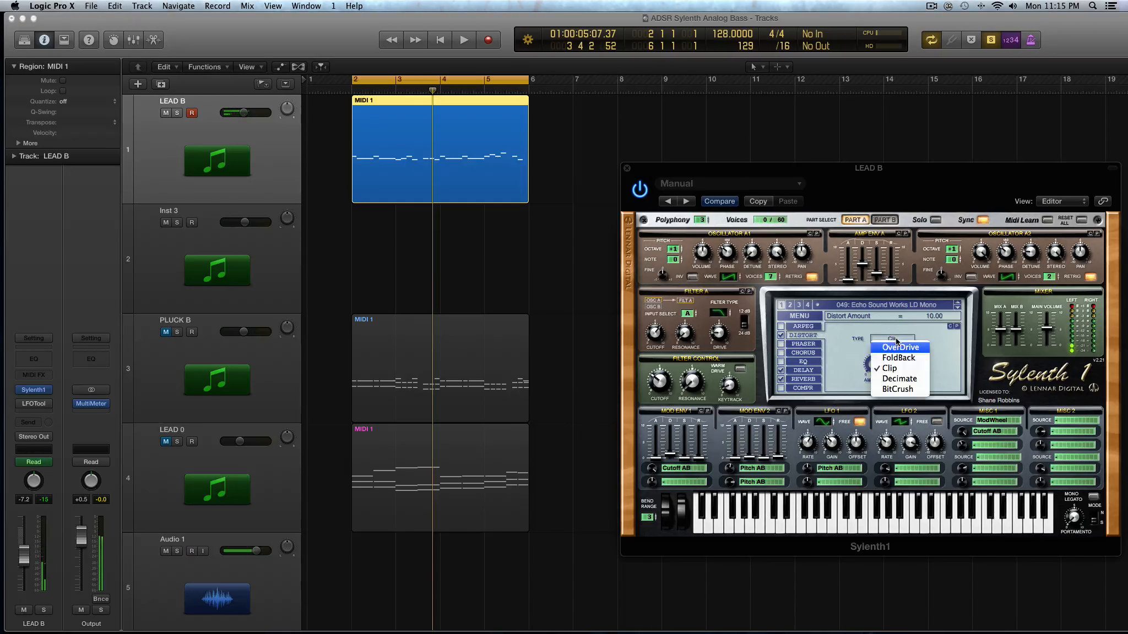
click(900, 379)
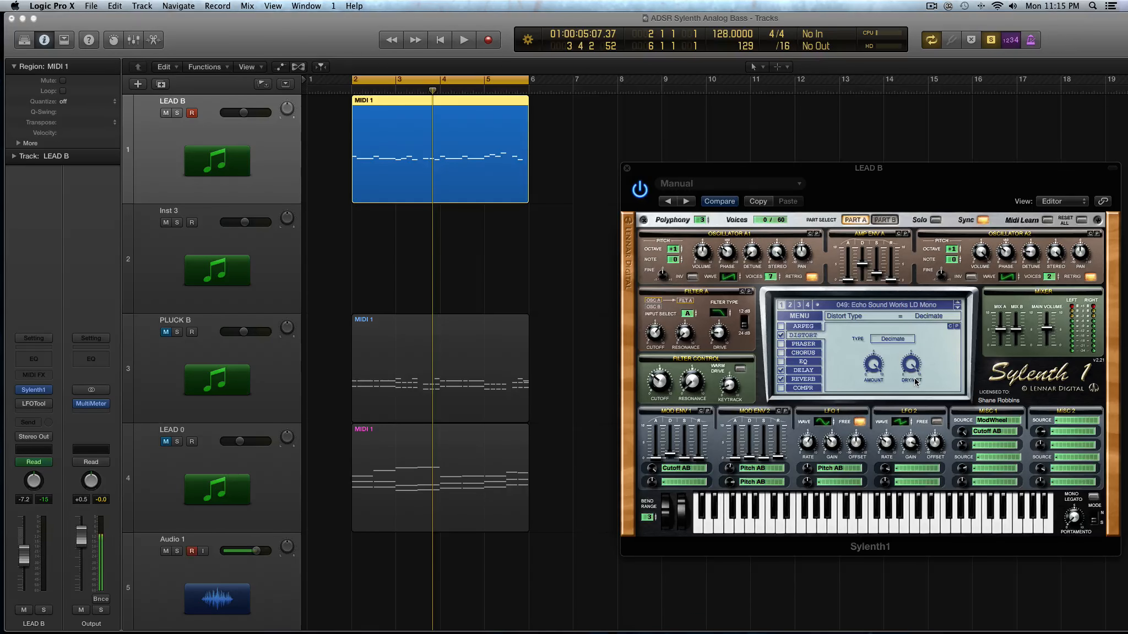
key(space)
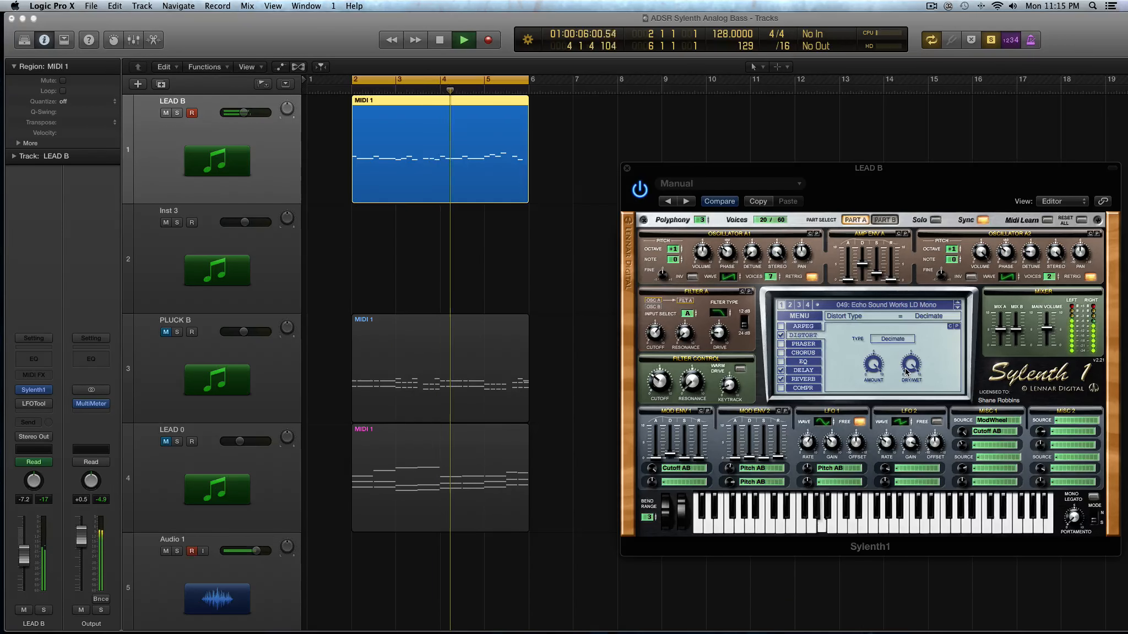
Step: Set the Decimate distortion's amount to about 5.05 and its dry/wet to 69.52% while auditioning the region
drag(910, 368, 915, 408)
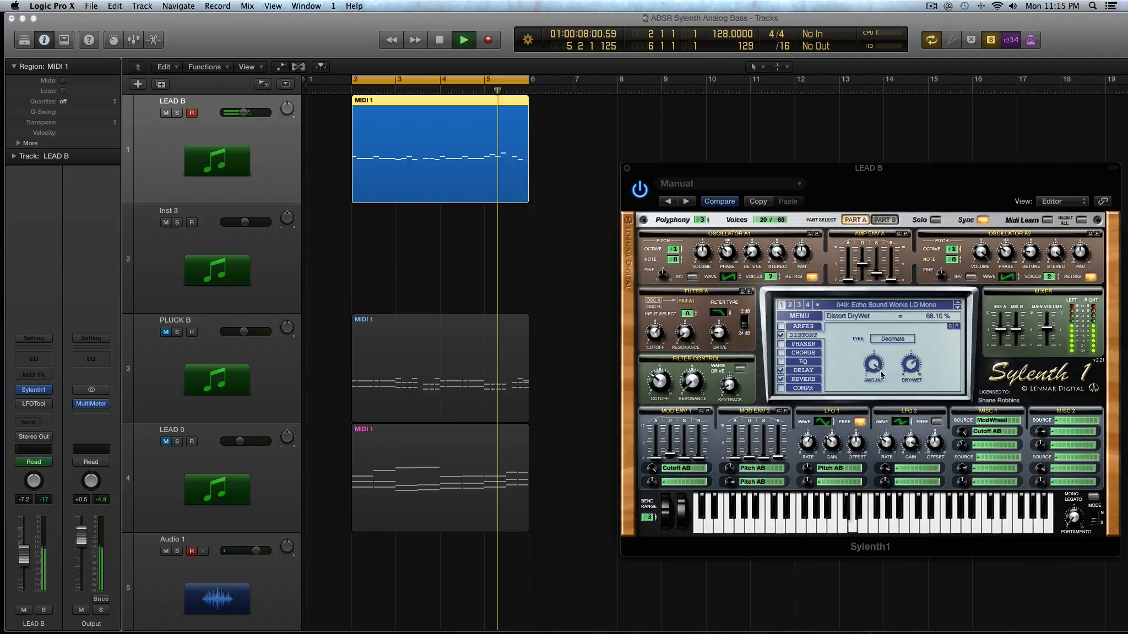
drag(874, 368, 886, 441)
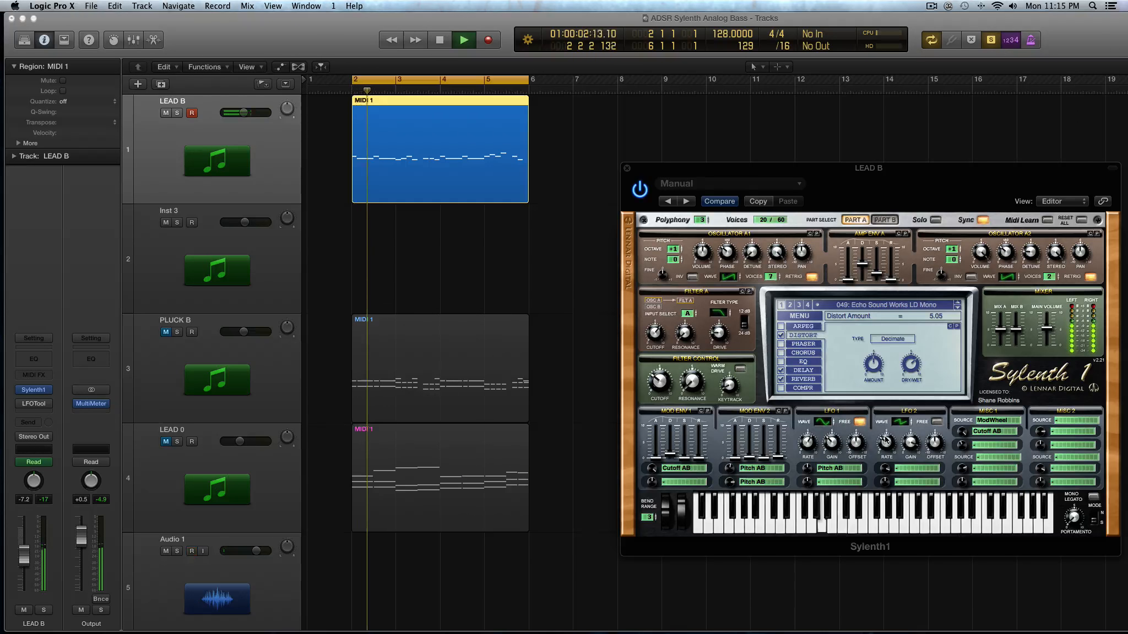
mouse_move(911, 369)
mouse_down()
mouse_move(912, 435)
mouse_move(905, 361)
mouse_up()
key(space)
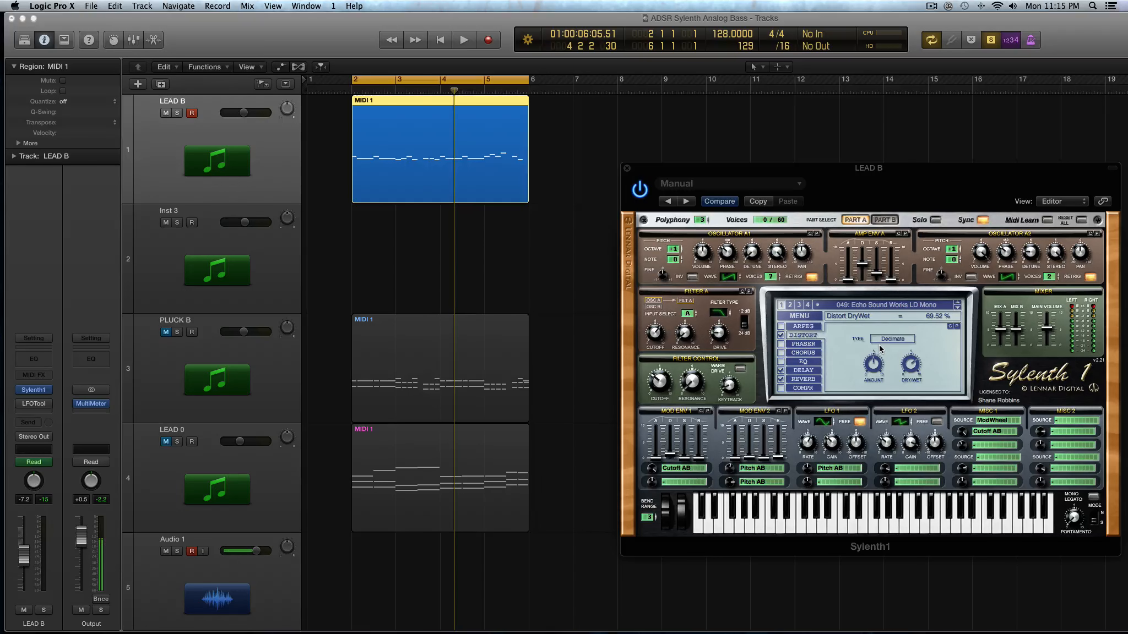
key(space)
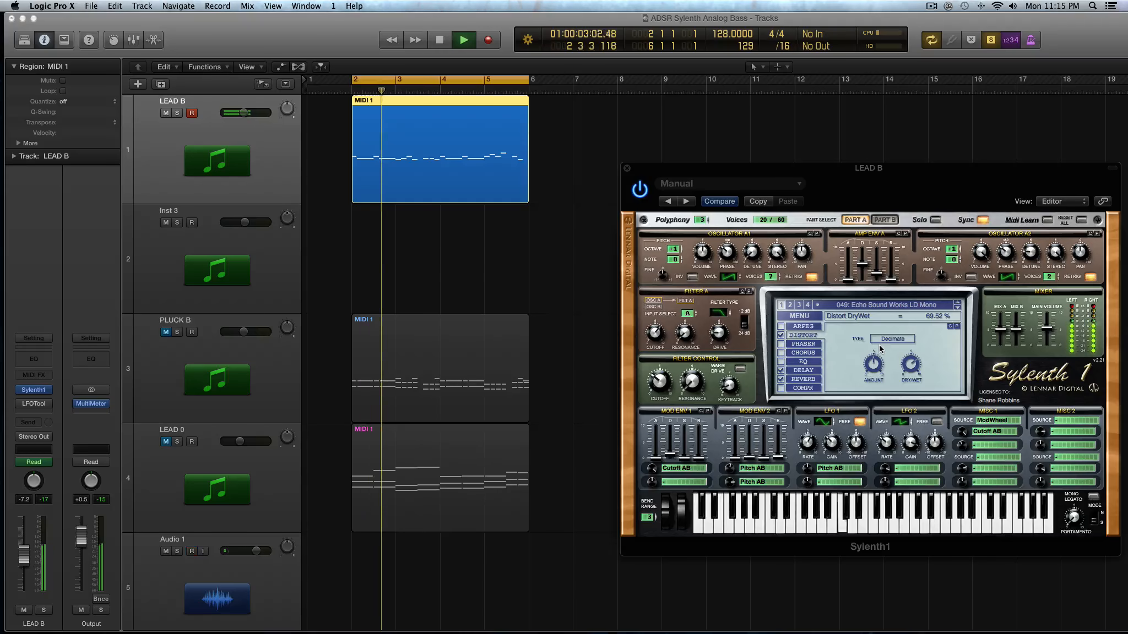
key(space)
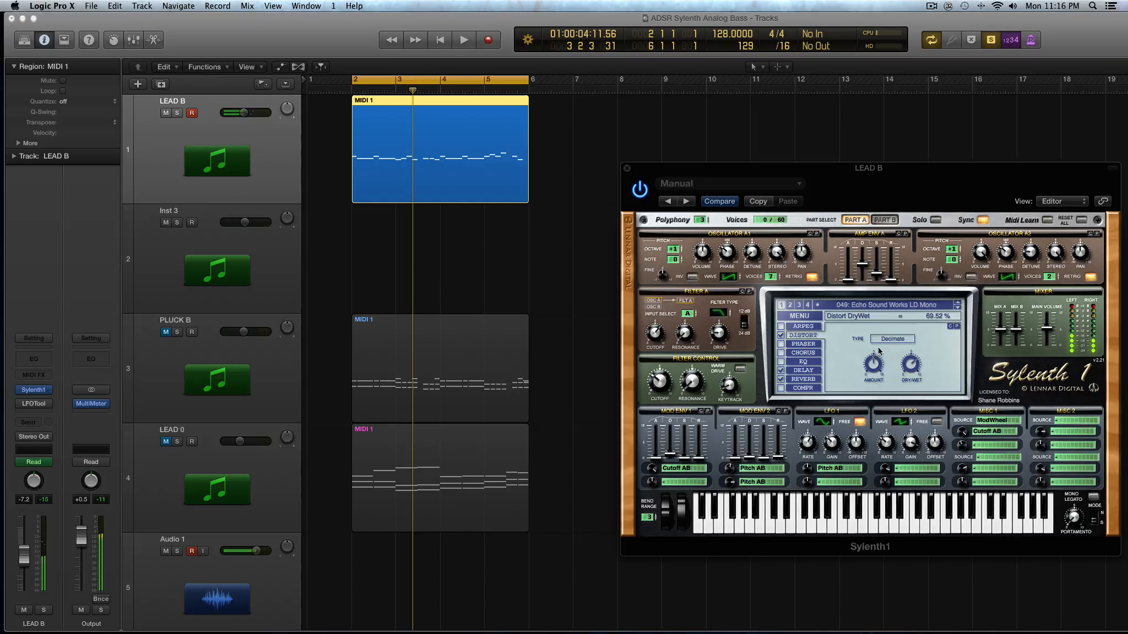
Step: Change the distortion type to BitCrush and audition the region with dry/wet at 100% and amount at 10.00
click(892, 338)
click(893, 392)
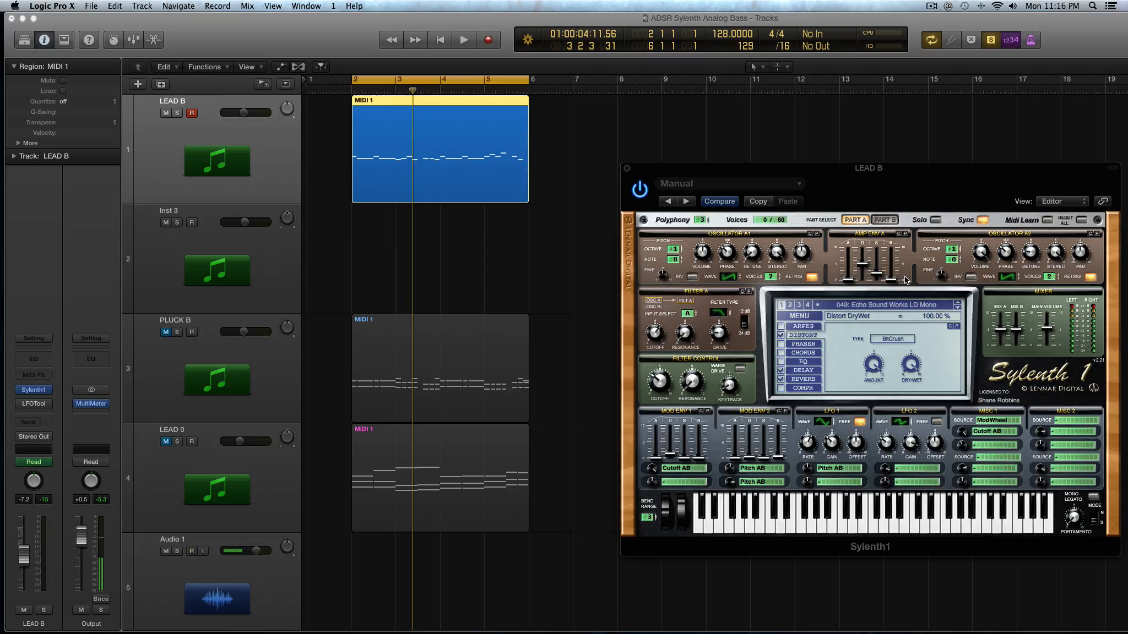
key(space)
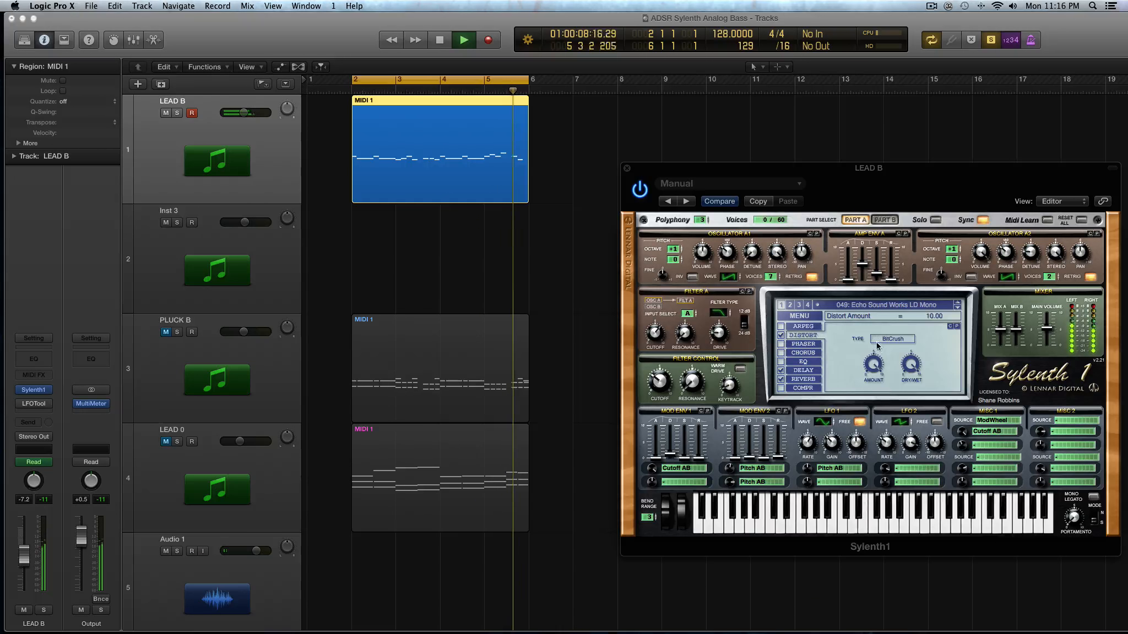
key(space)
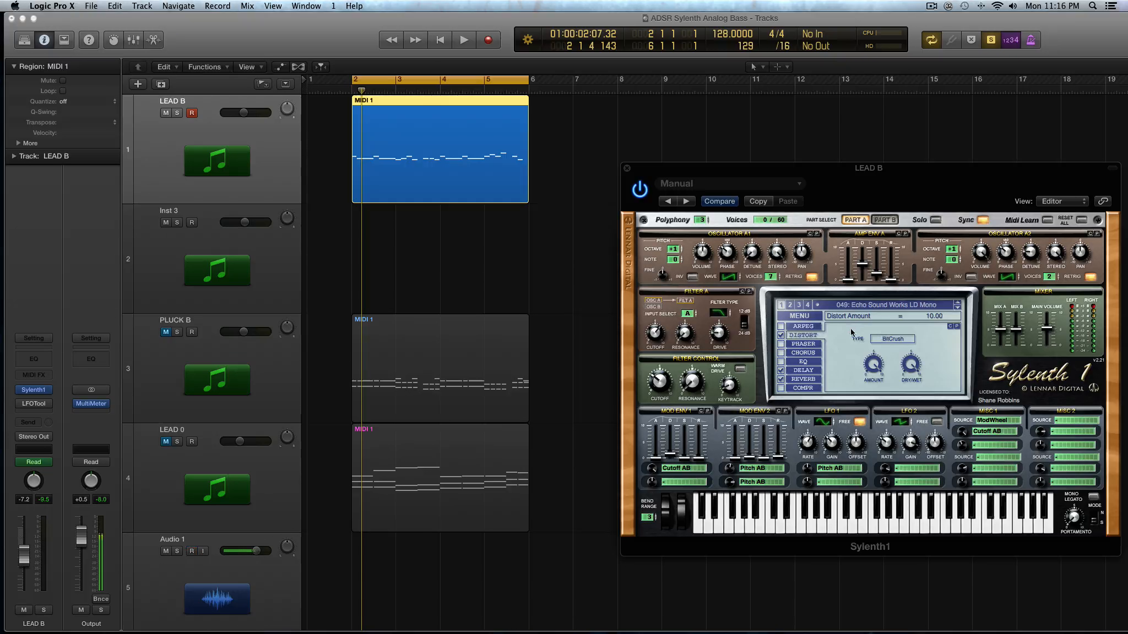
Step: Switch the distortion off, show the phaser settings with the plug-in window nearer the screen's centre, and enable the phaser
click(781, 336)
click(803, 344)
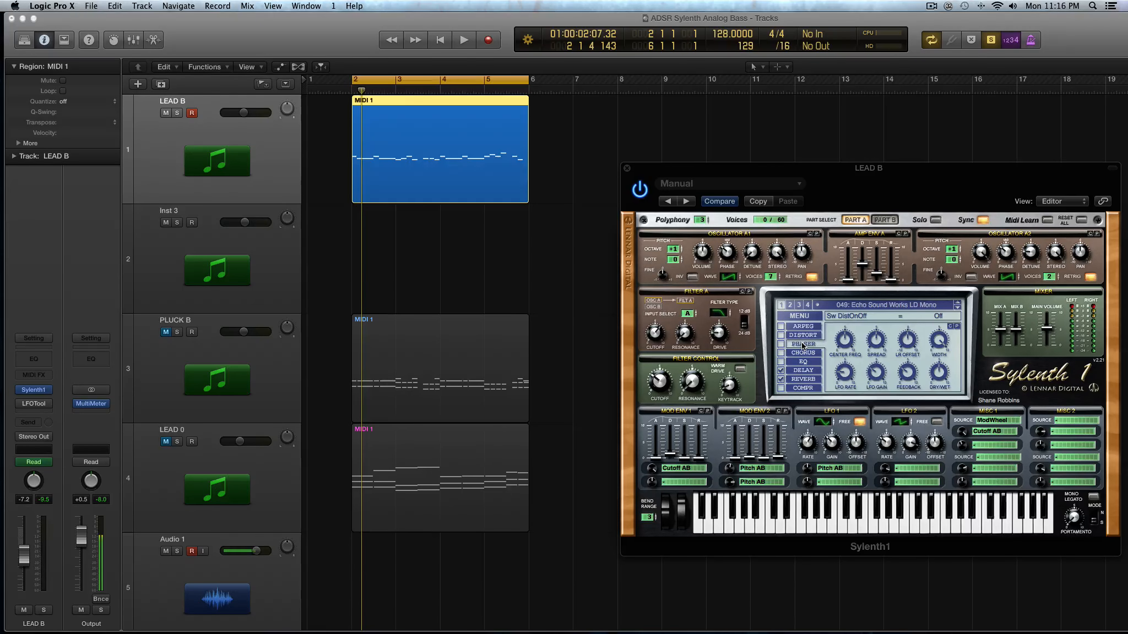
drag(803, 168, 527, 125)
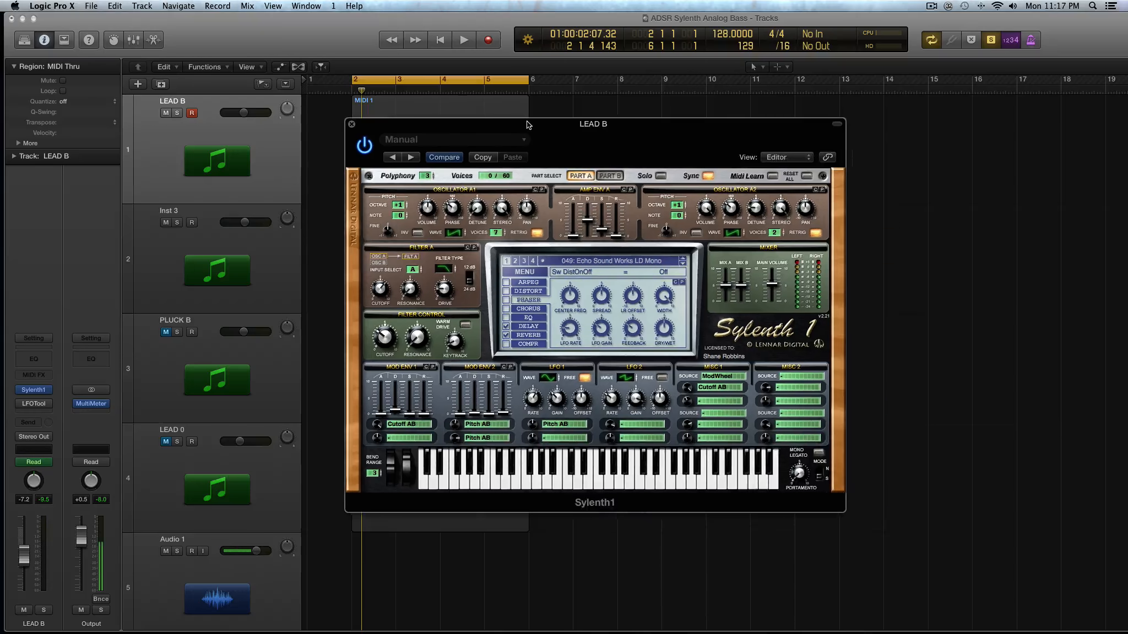
click(505, 300)
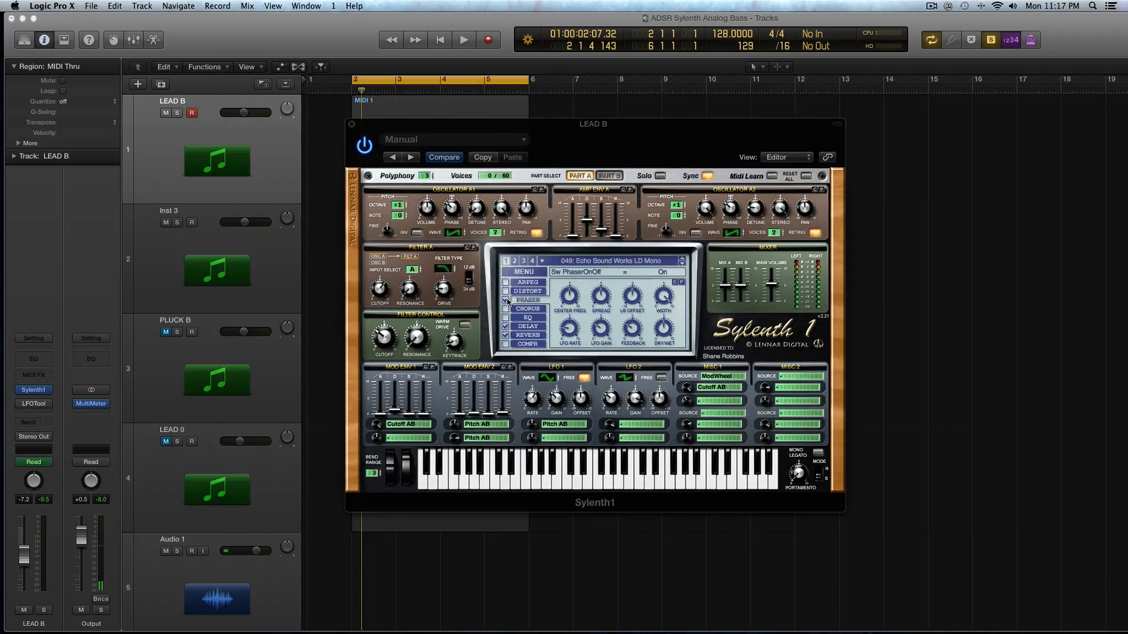
click(505, 300)
Step: Select the LEAD B region and adjust the phaser's center frequency during playback, ending at 5.38
mouse_move(570, 304)
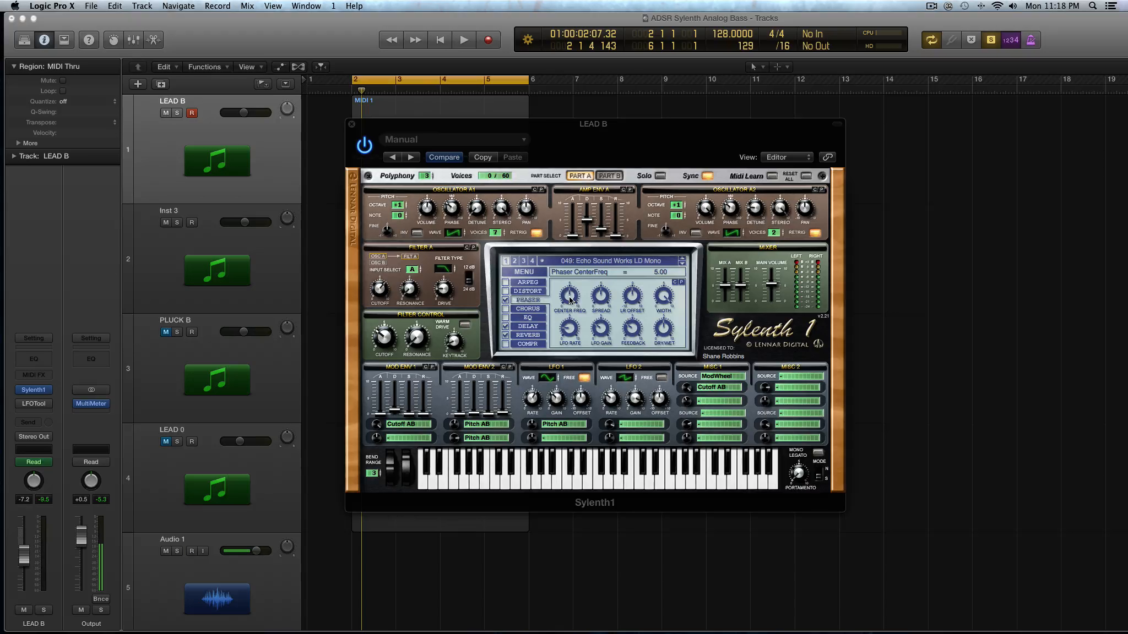
click(414, 106)
key(space)
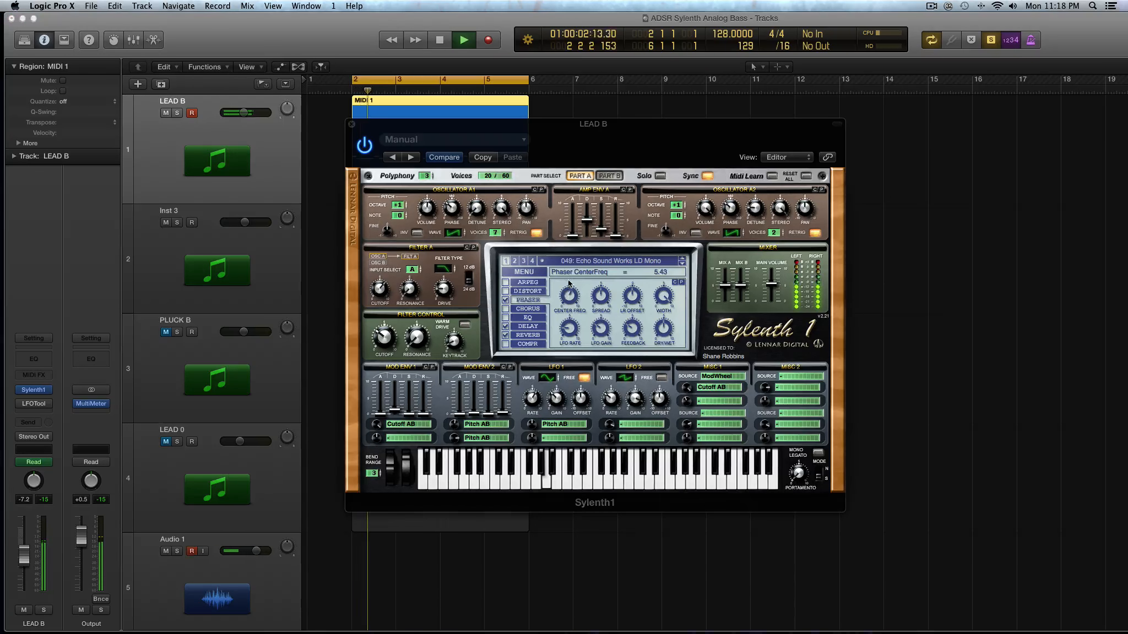
drag(568, 235, 569, 299)
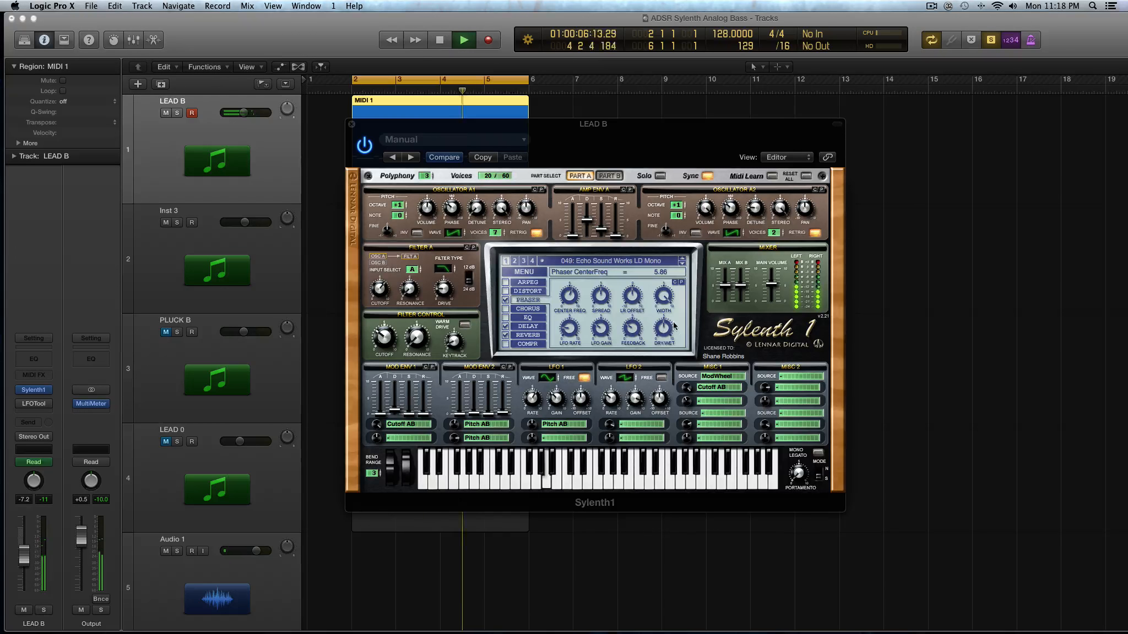
drag(572, 301, 573, 267)
key(space)
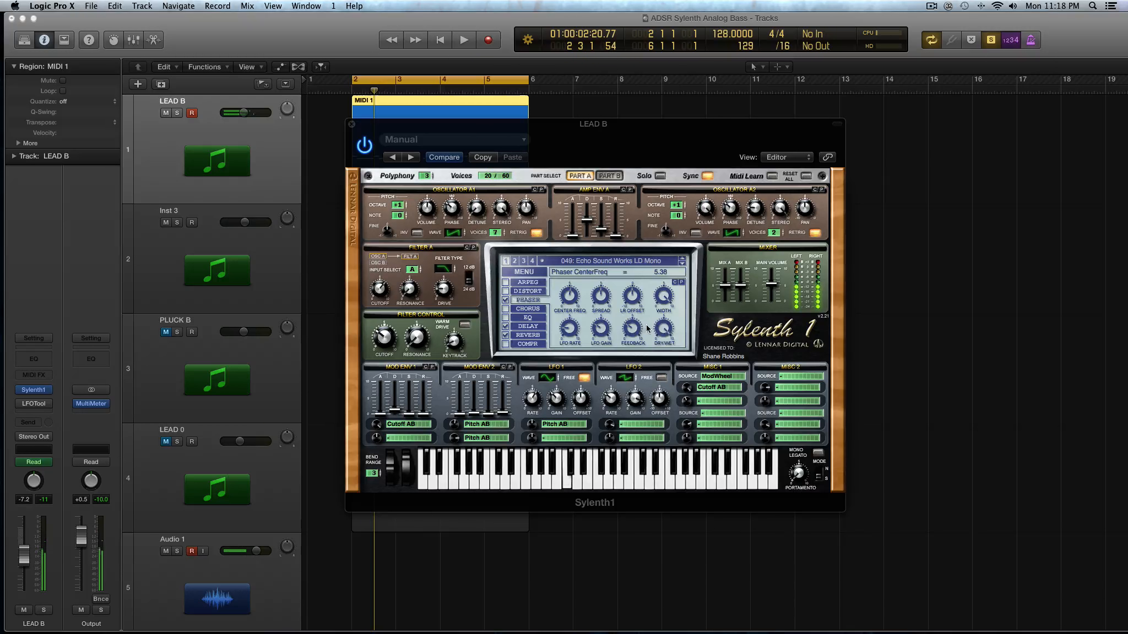
Step: Set the phaser's dry/wet to 56.67%, and audition its spread at 10.00 before setting it to 5.24
mouse_move(662, 359)
mouse_down()
mouse_move(662, 379)
mouse_move(662, 368)
mouse_up()
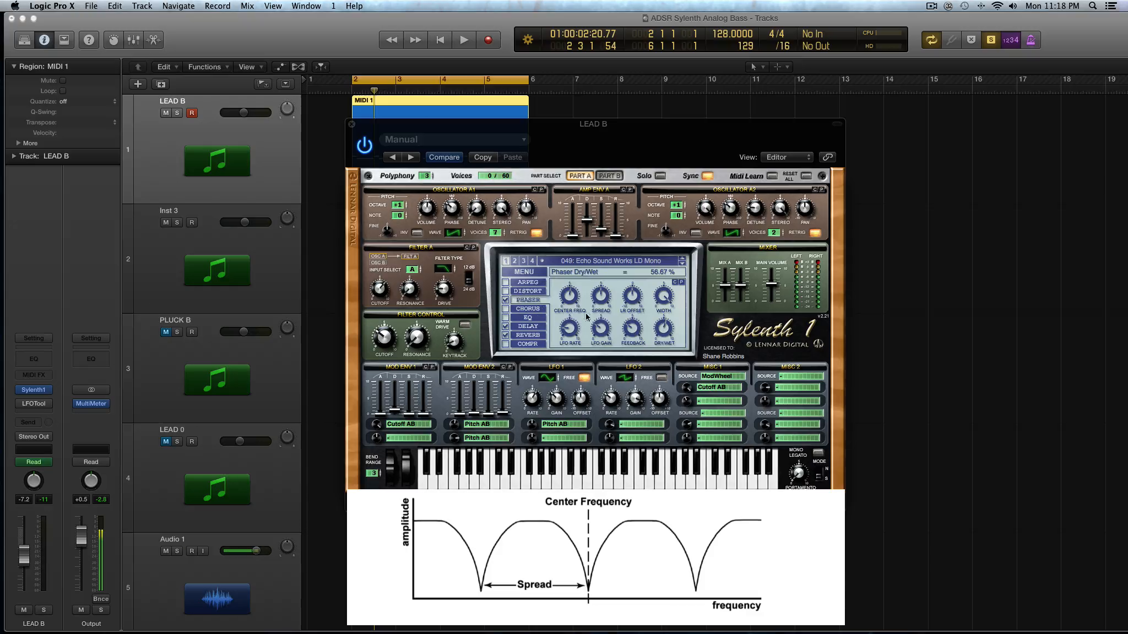
drag(609, 299, 605, 284)
key(space)
drag(605, 283, 600, 269)
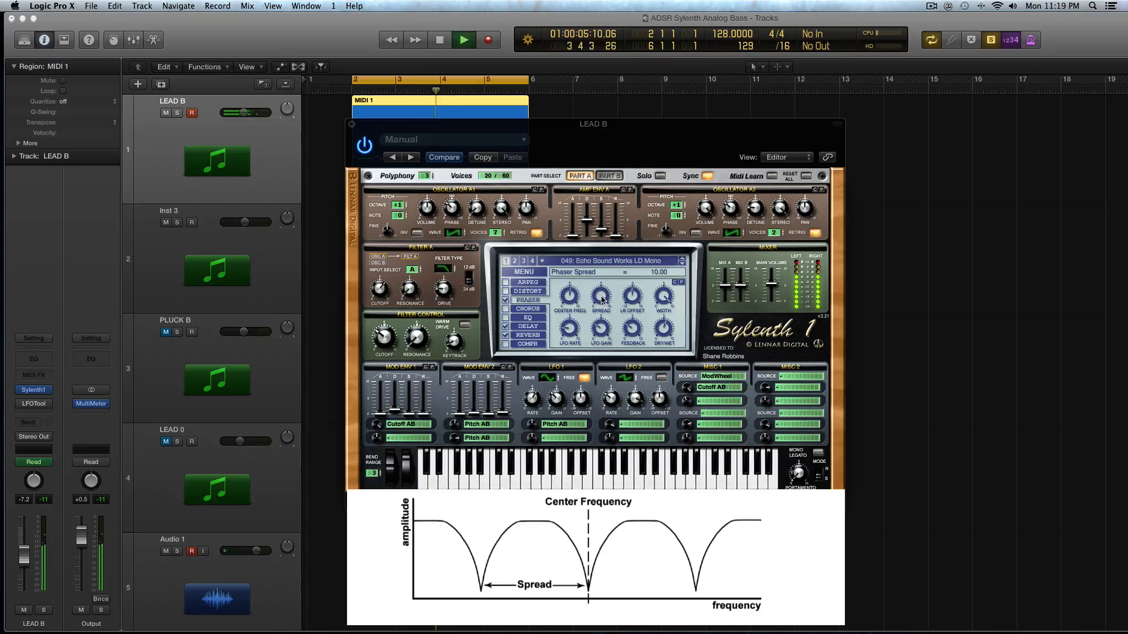
key(space)
drag(602, 299, 612, 354)
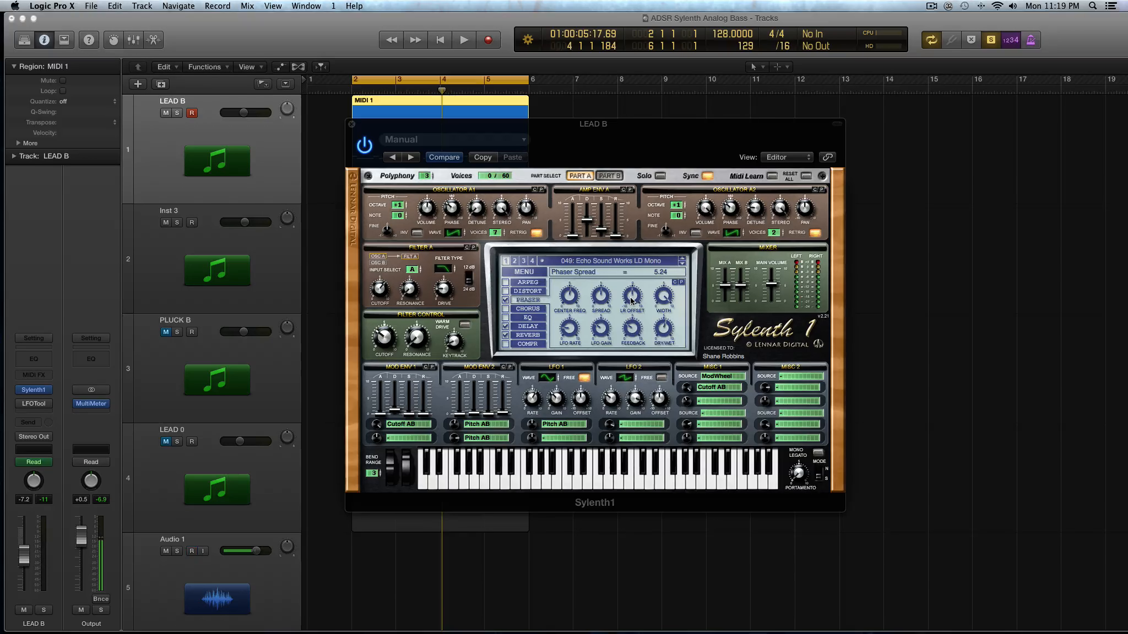
Step: Audition the phaser's LR offset at 10.00 and -10.00, and bring it back to -0.38
key(space)
drag(631, 300, 631, 221)
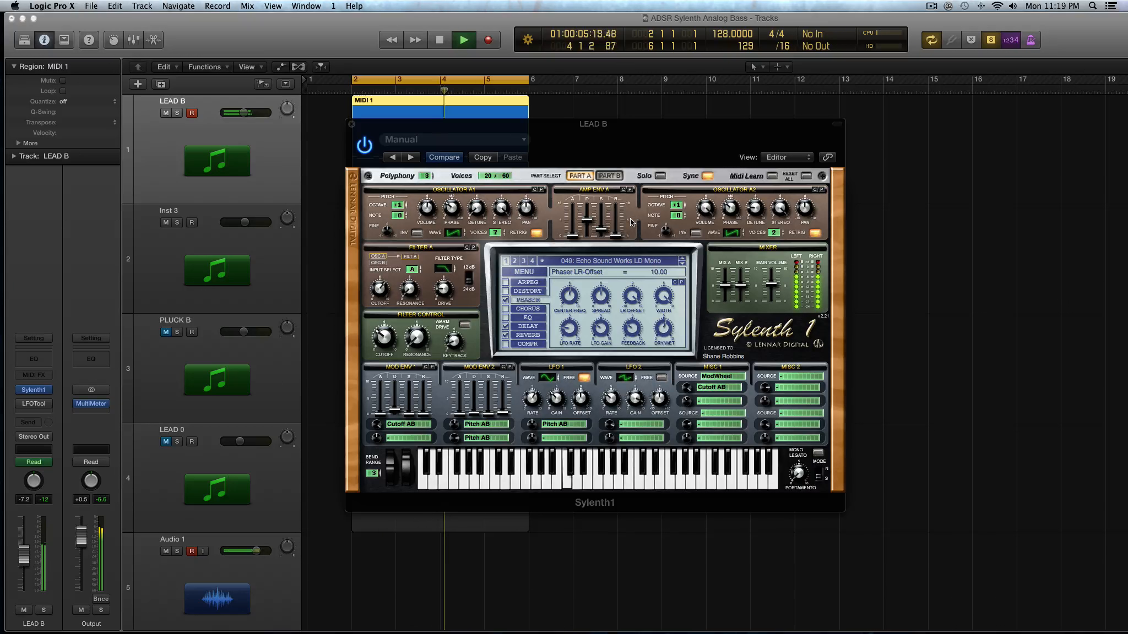
key(space)
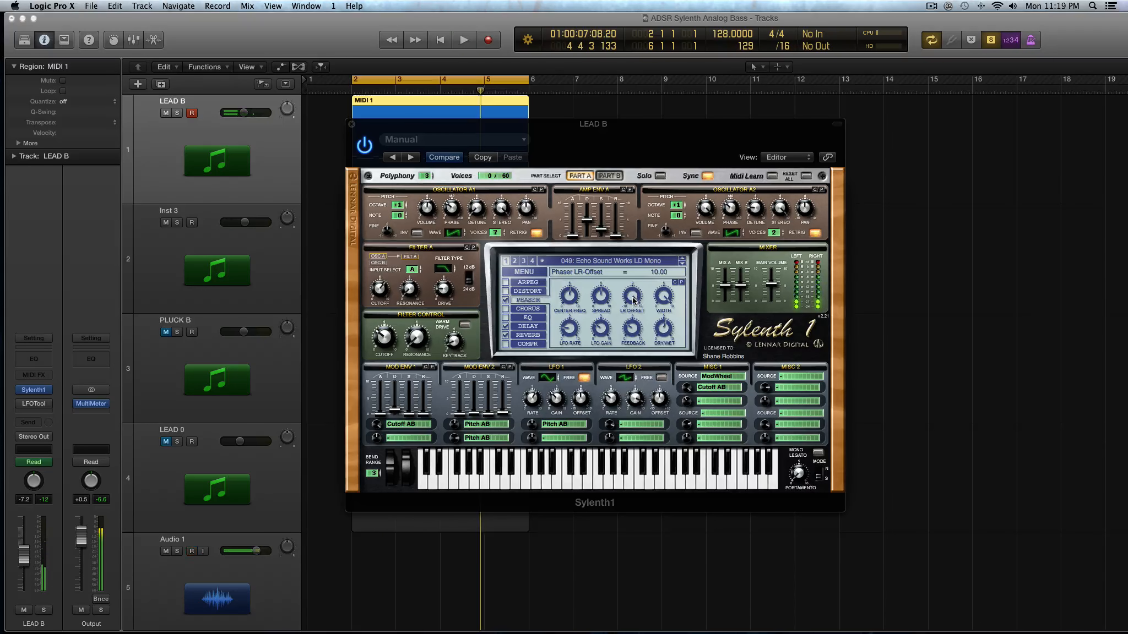
drag(633, 300, 648, 447)
key(space)
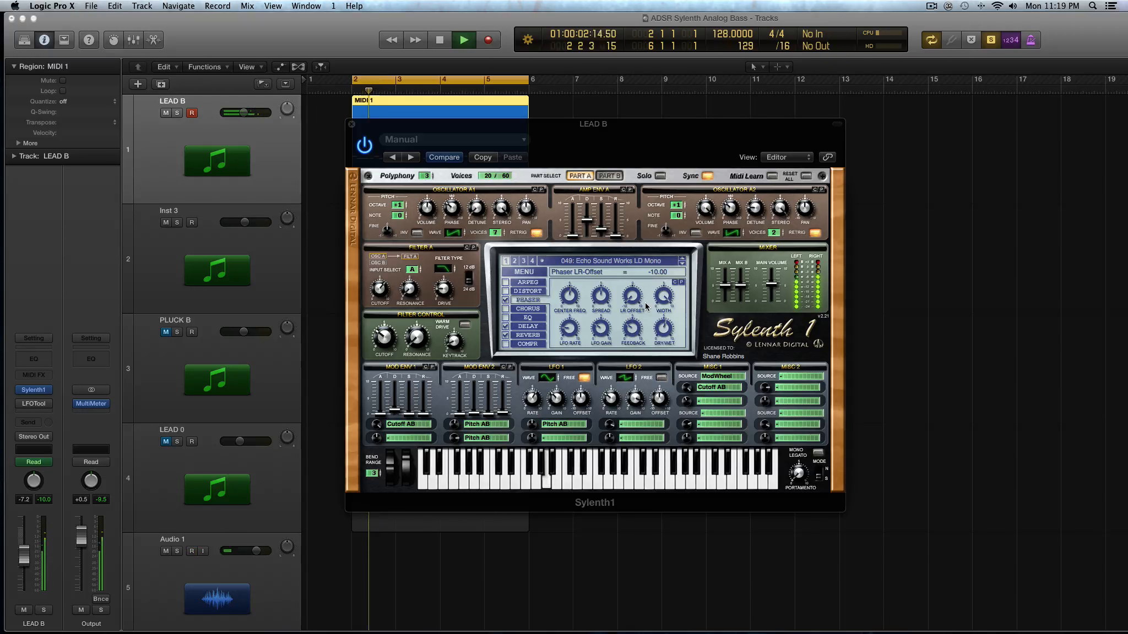
drag(647, 306, 630, 240)
key(space)
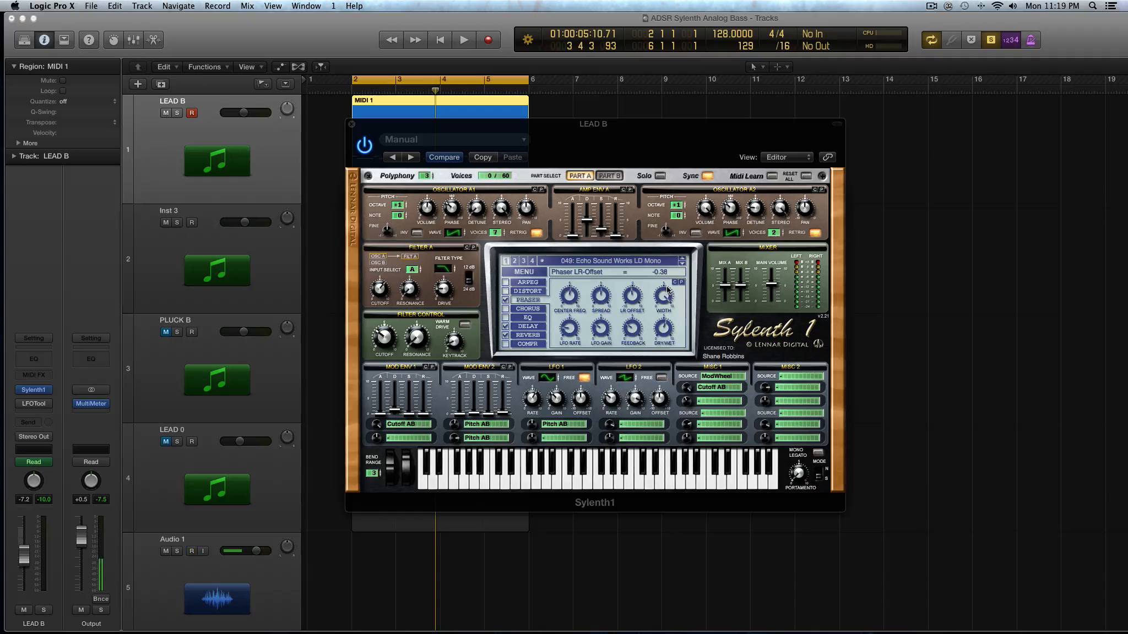
Step: Play the region with the phaser's width raised to 100%, set its dry/wet to 100%, and sweep the center frequency
click(667, 292)
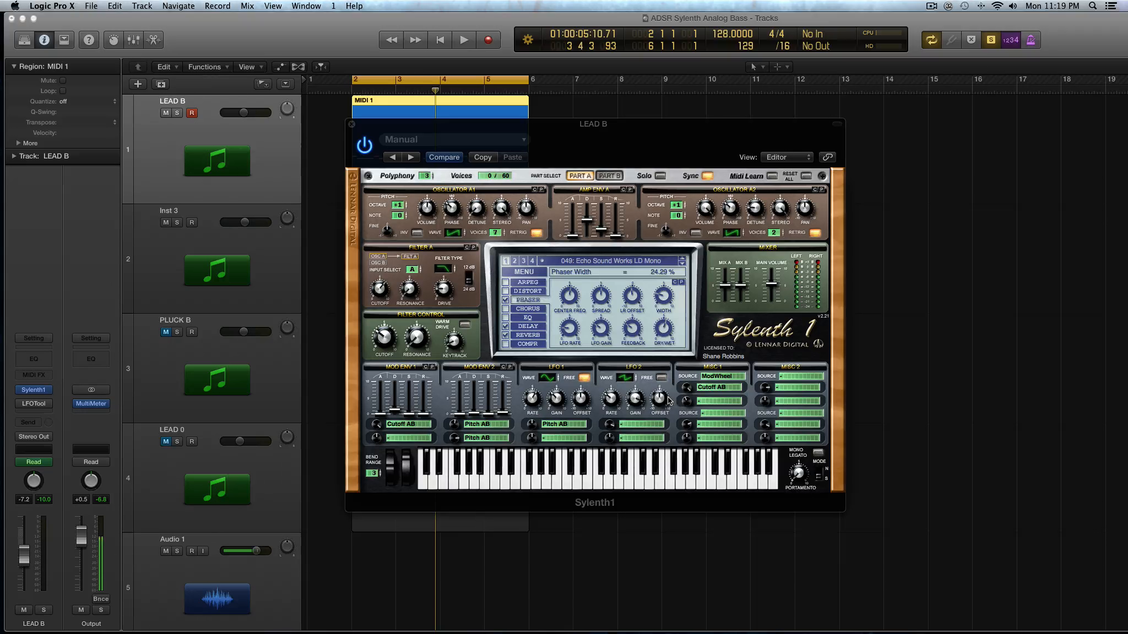
key(space)
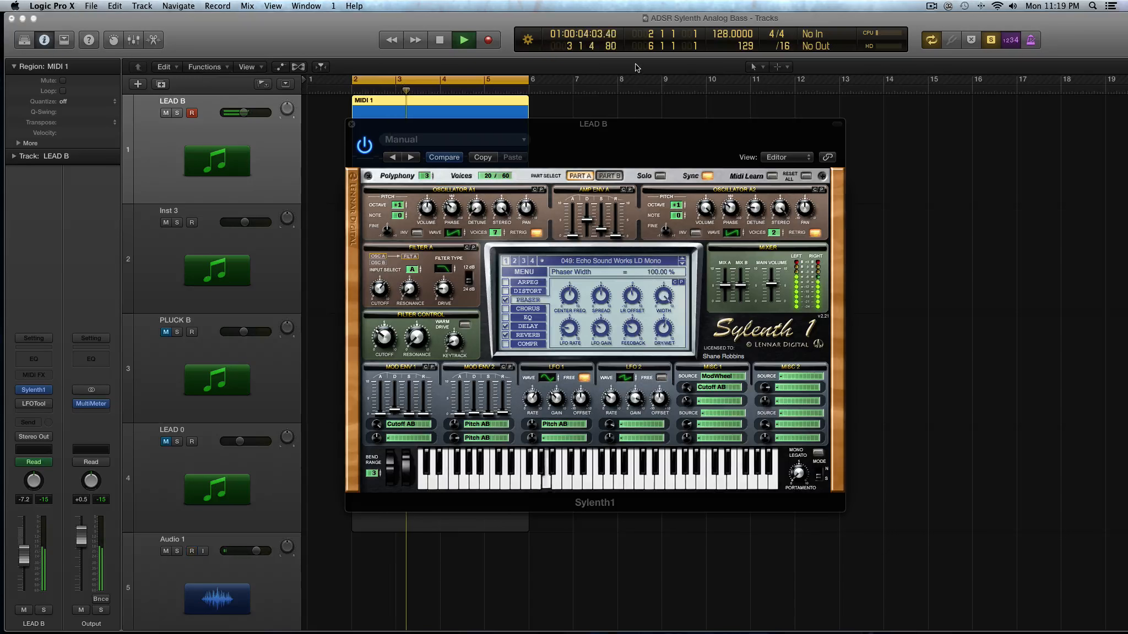
drag(664, 329, 665, 281)
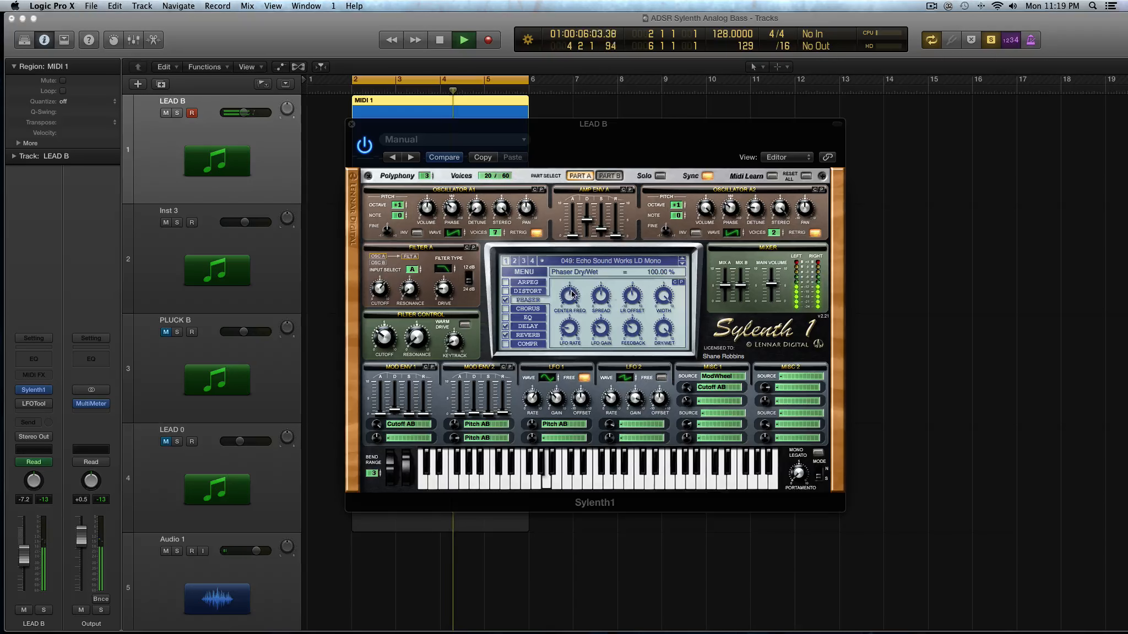
drag(570, 299, 603, 270)
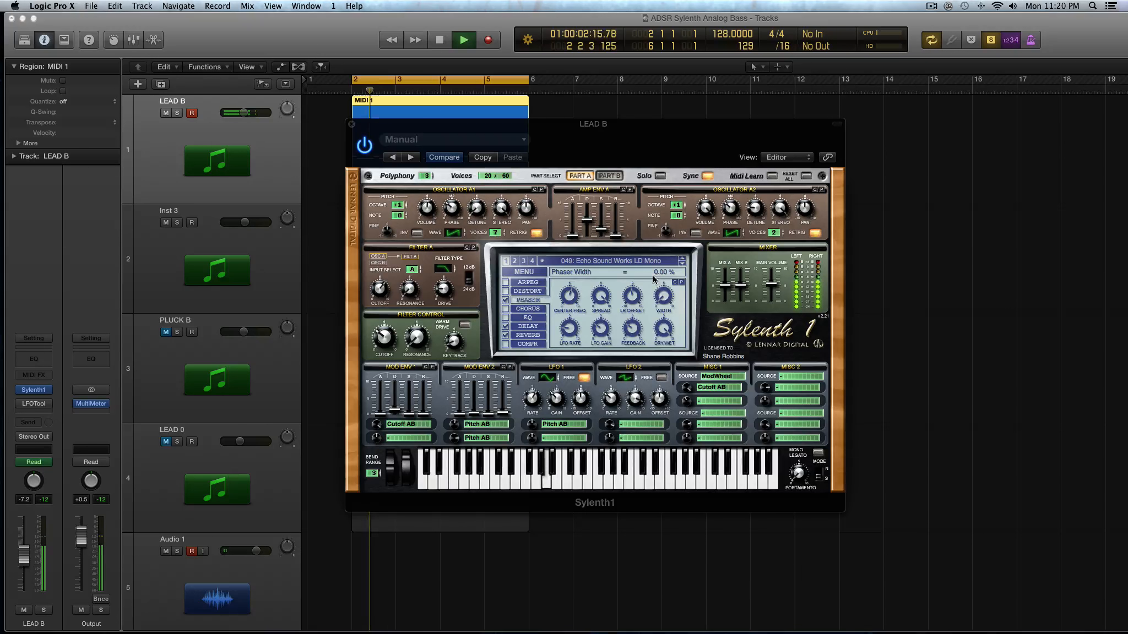
Step: Stop playback, turn the Sylenth1 plug-in off and on again, and audition the phaser with its width at 72.38%
click(366, 145)
key(space)
click(365, 145)
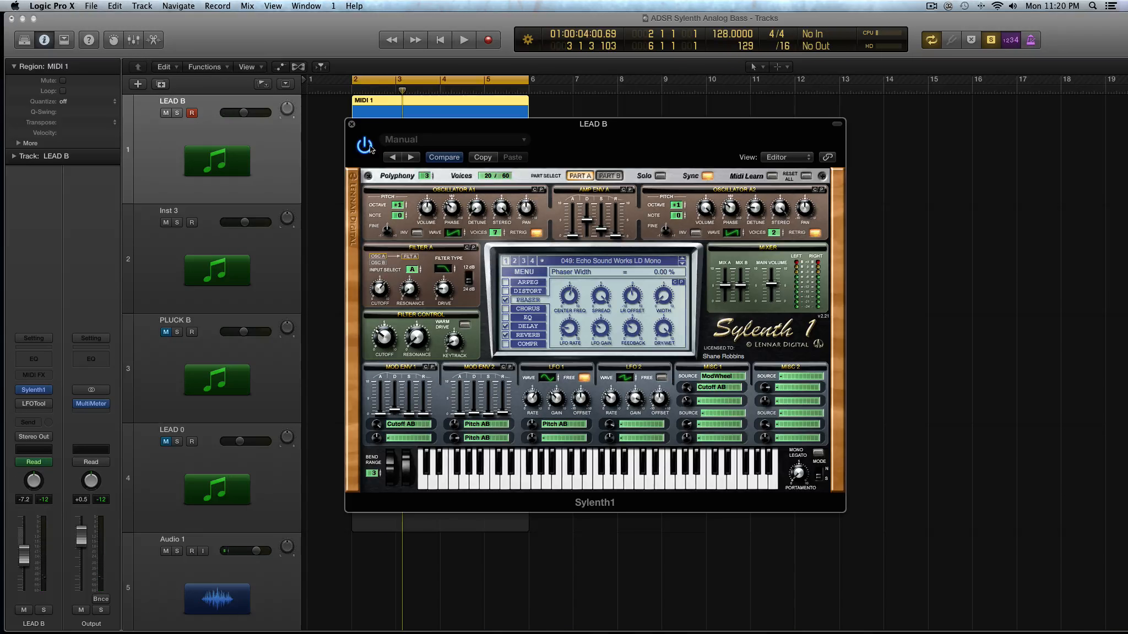
key(space)
key(space)
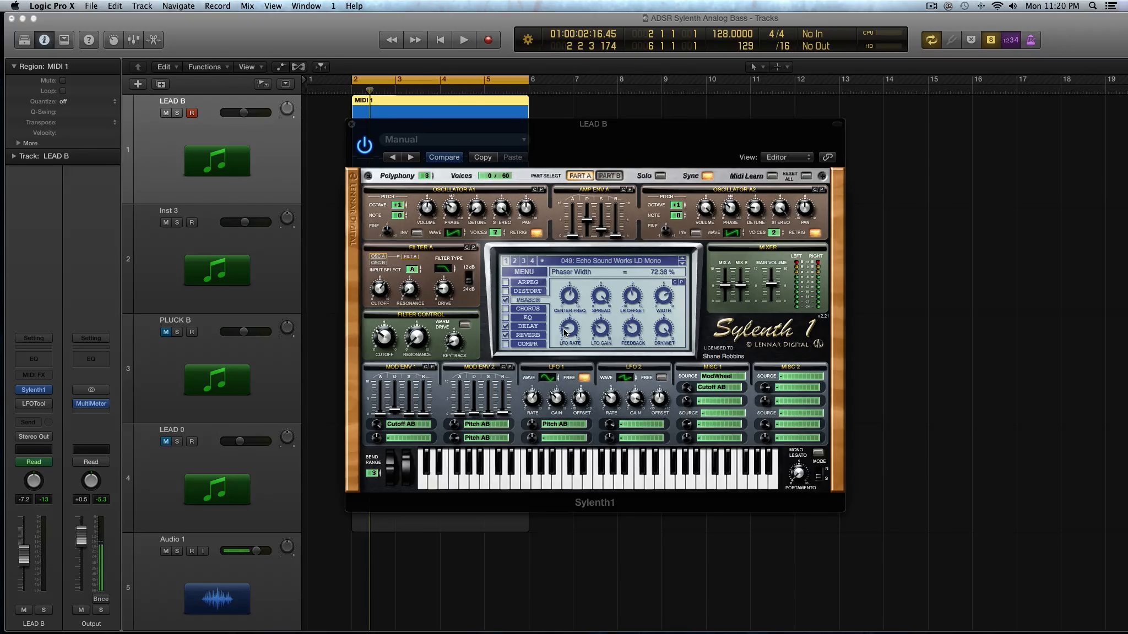
Step: Set the phaser's LFO rate to 1/8 and its LFO gain to 7.34 while auditioning the region
key(space)
drag(563, 273, 564, 289)
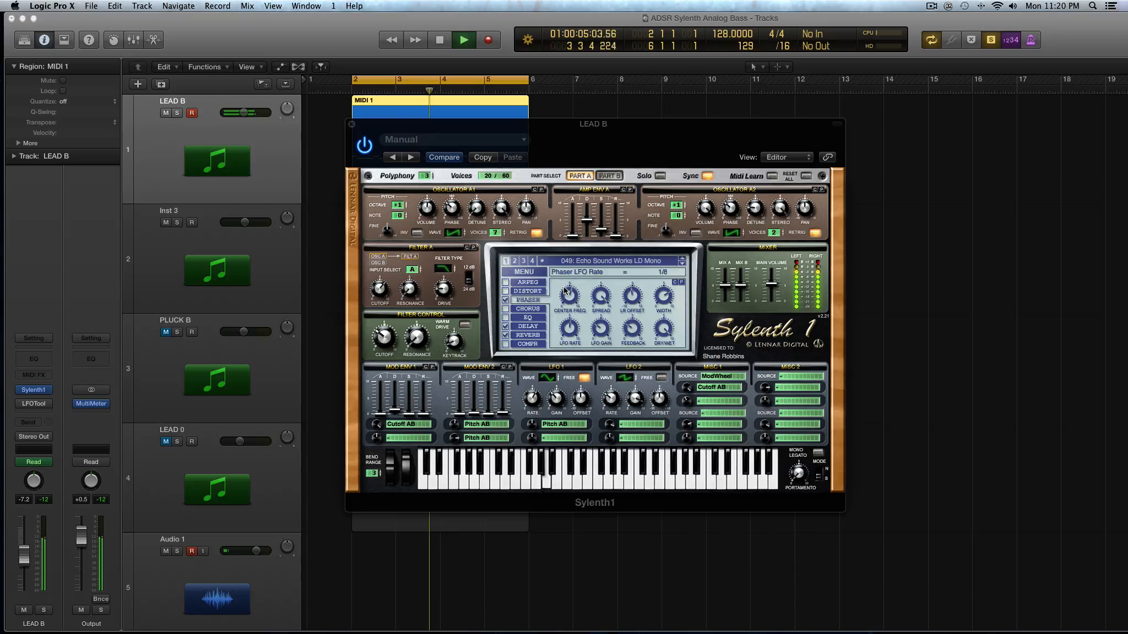
key(space)
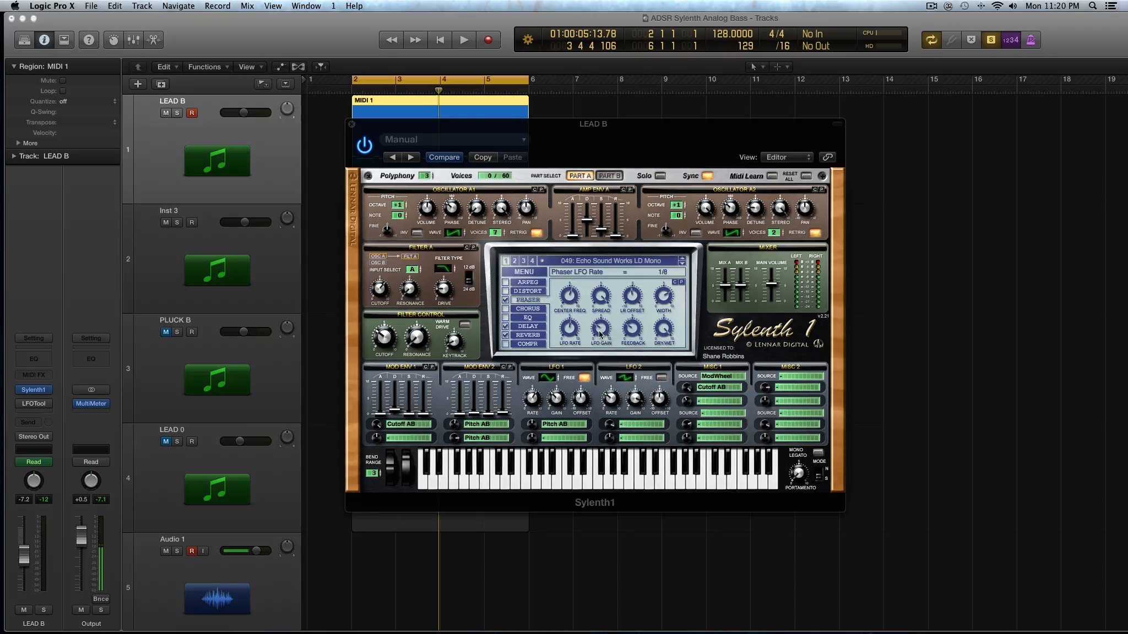
drag(601, 331, 602, 277)
key(space)
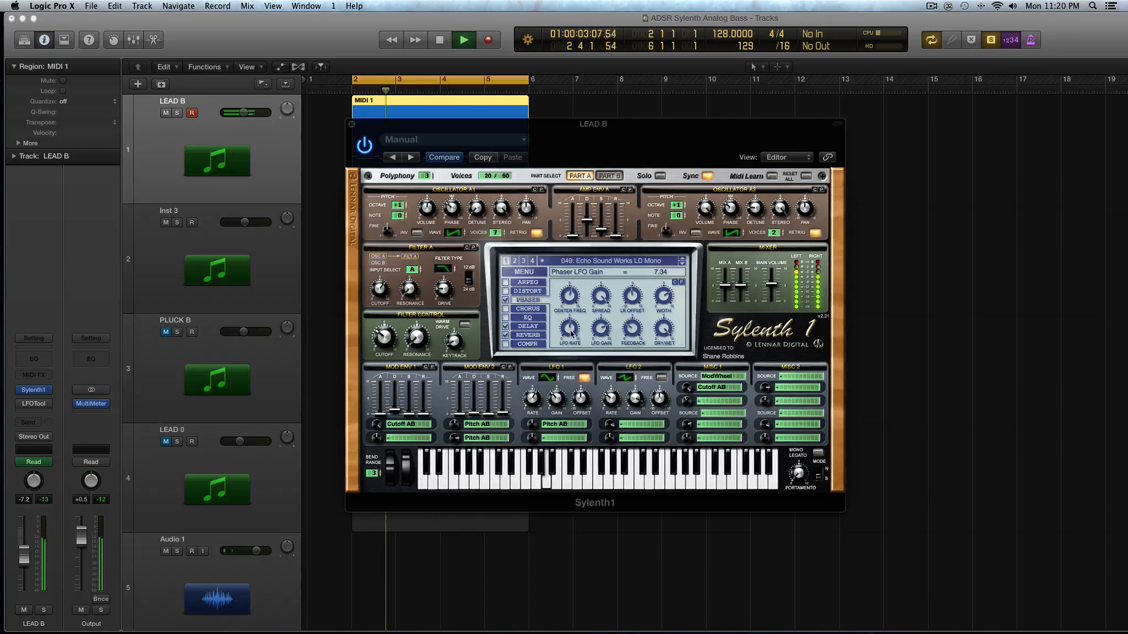
Step: Set the phaser's LFO rate to 1/2D while auditioning the region, and stop playback
drag(572, 333, 571, 358)
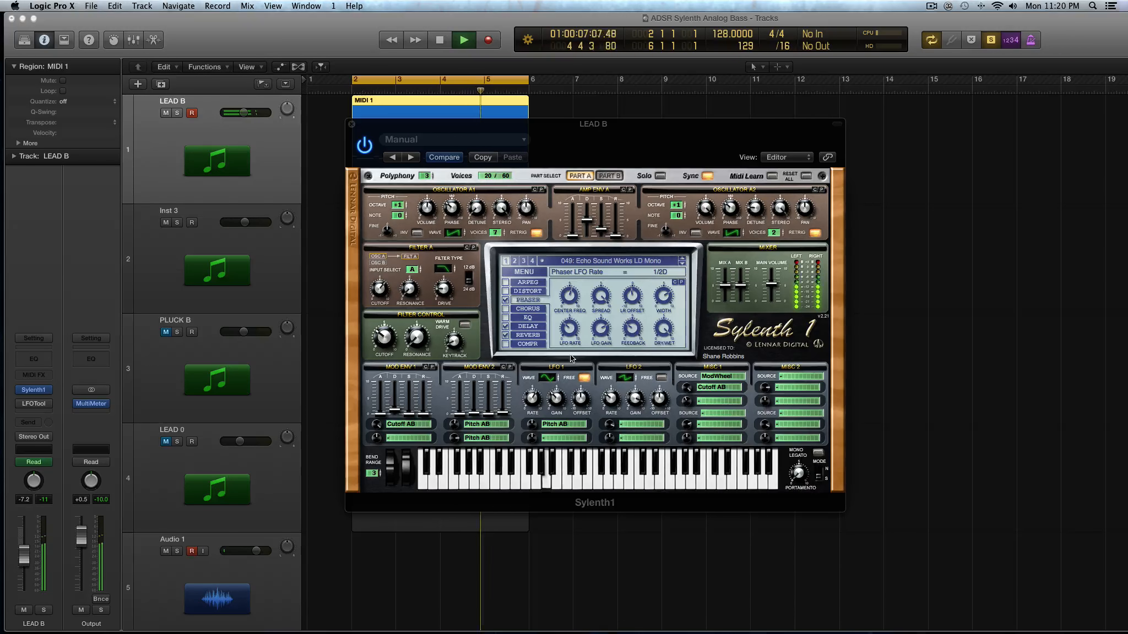
key(space)
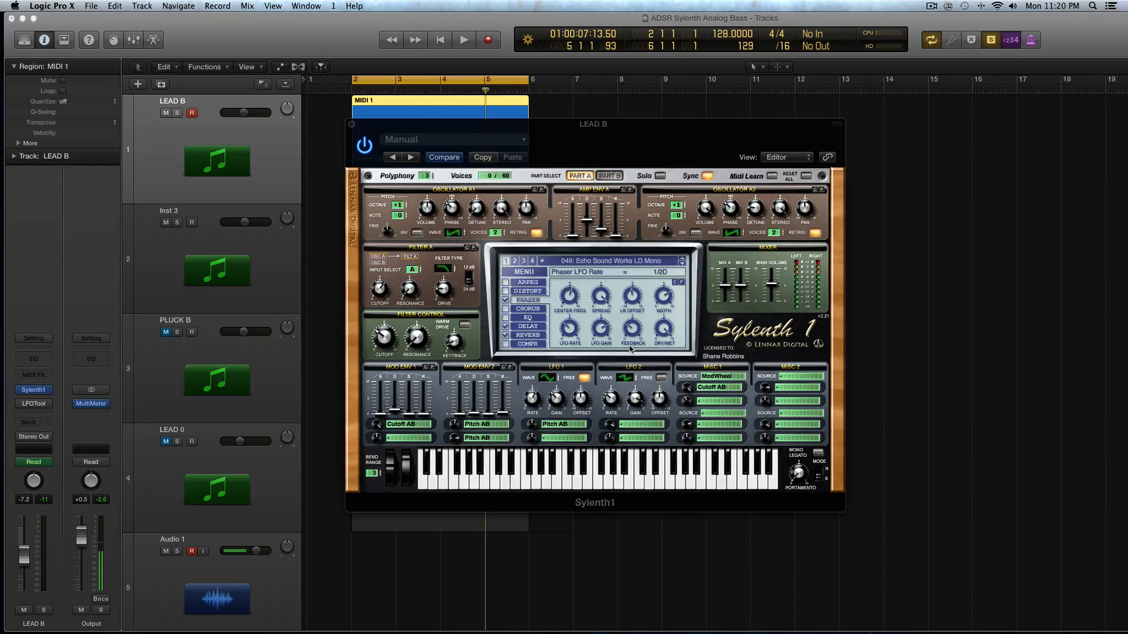
Step: Set the phaser's LFO gain to 6.05, audition the region while sweeping the feedback down to 30.95%, and set the feedback to 41.43%
drag(632, 332, 620, 232)
click(603, 332)
key(space)
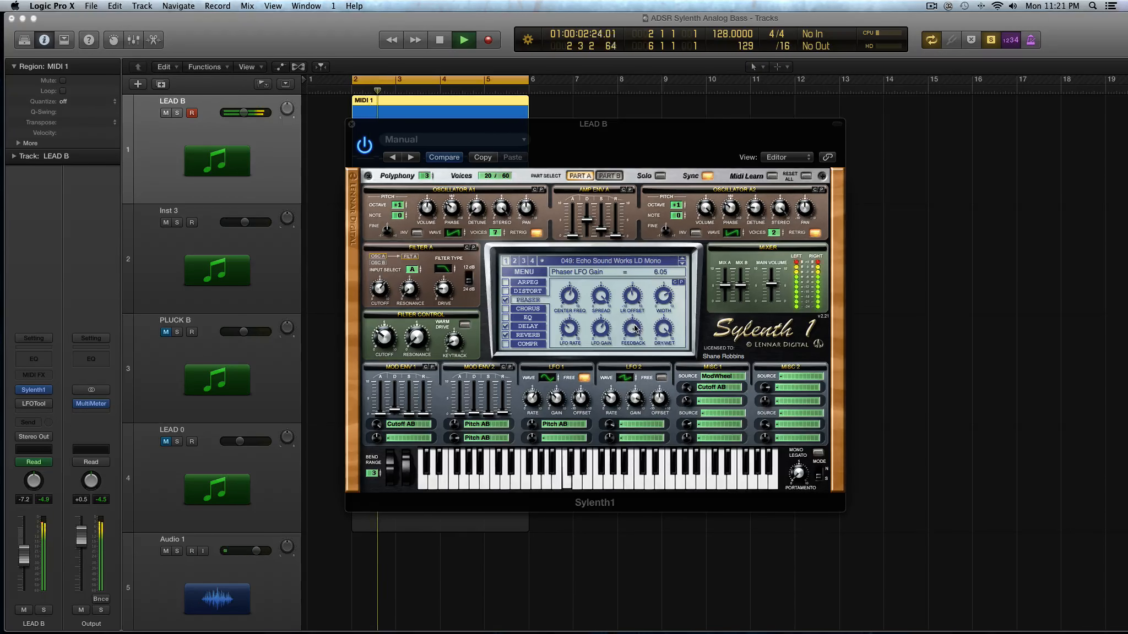
drag(635, 332, 632, 405)
key(space)
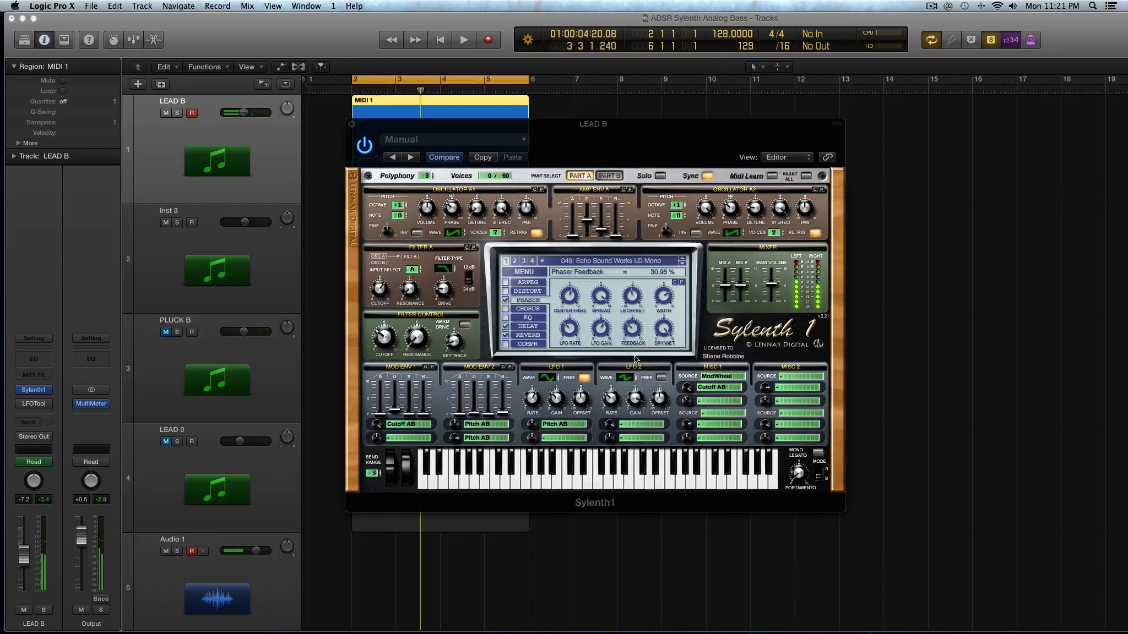
drag(631, 332, 629, 318)
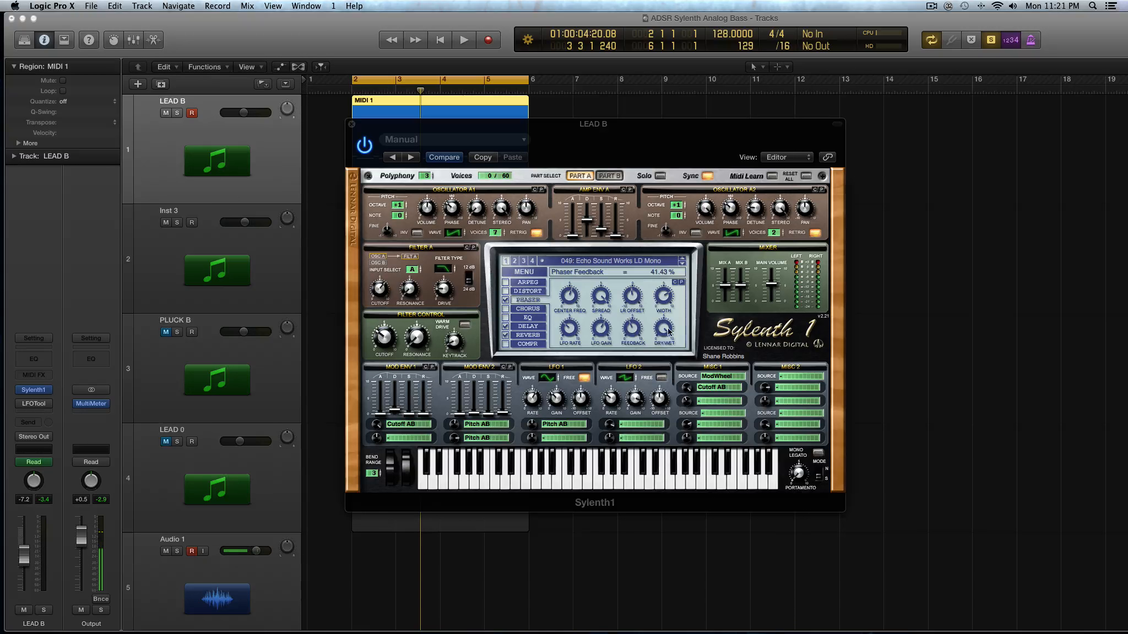
Step: Sweep the phaser's dry/wet mix down and back up, leaving it at 58.10%
drag(668, 330, 684, 447)
drag(664, 339, 614, 234)
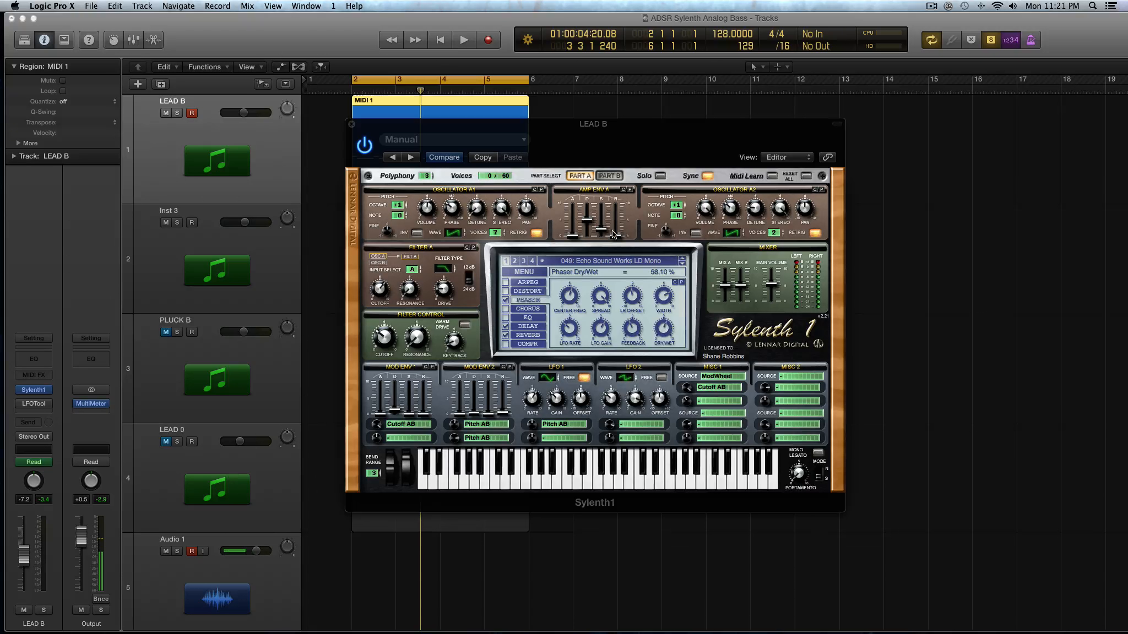